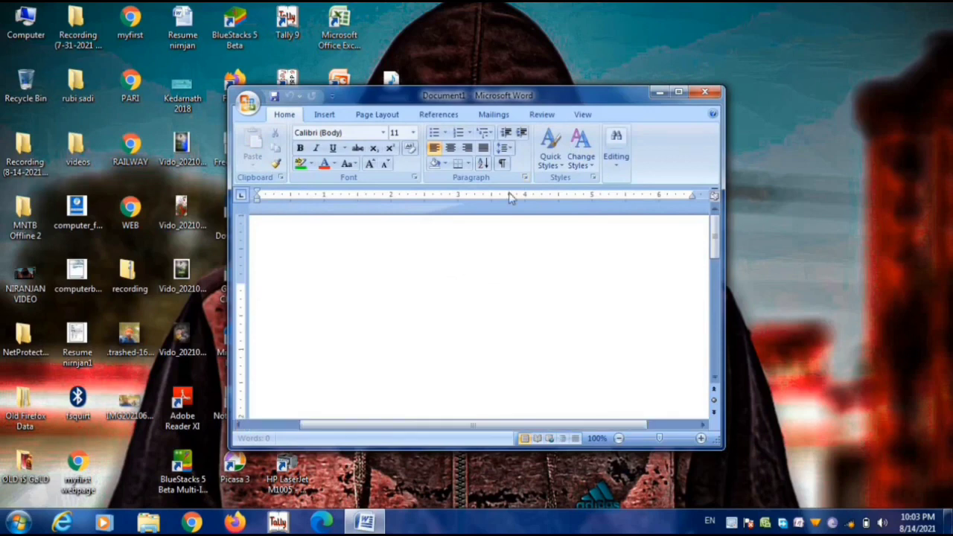
# Maximize the blank document's window and generate sample text with the formula =rand(1,2).
pyautogui.click(679, 93)
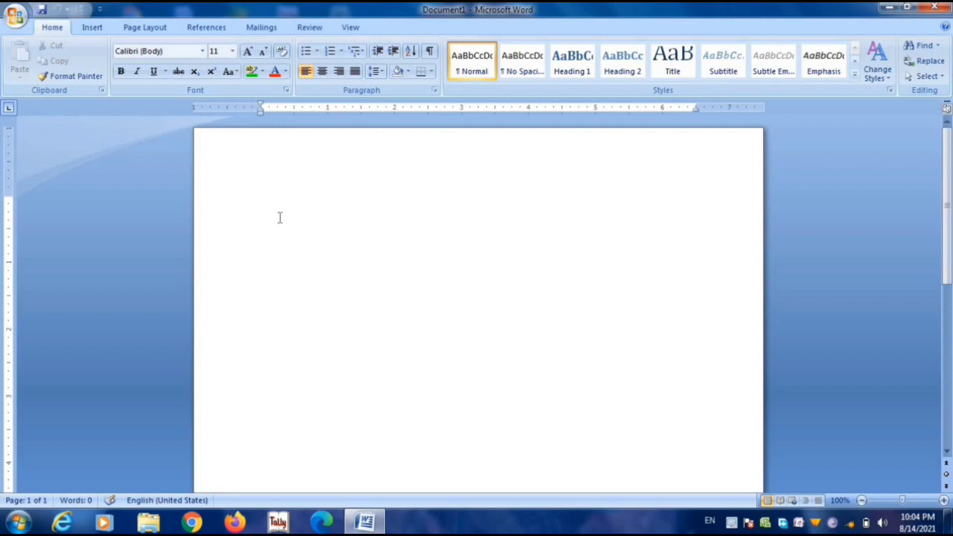
pyautogui.write('=ranf')
pyautogui.press('BackSpace')
pyautogui.write('d(1,2)')
pyautogui.press('Return')
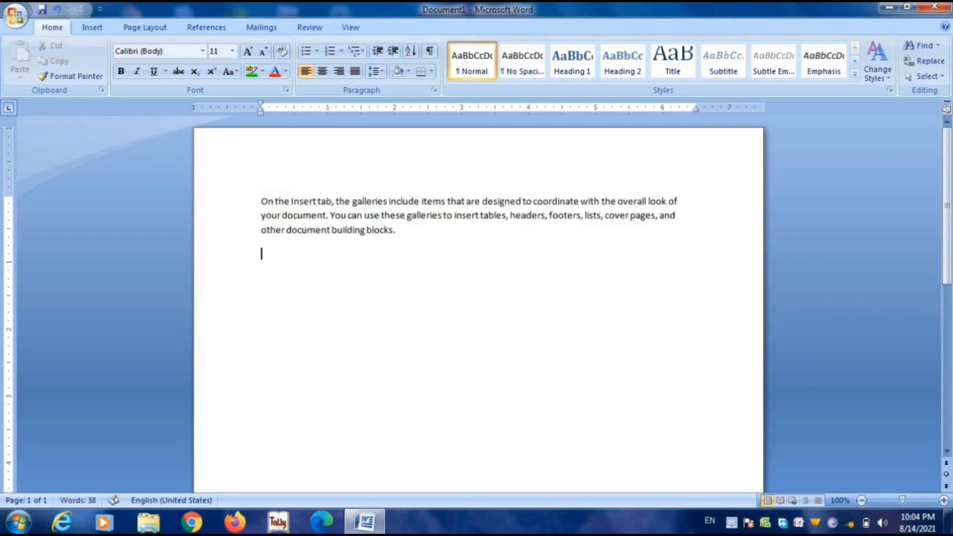
# Copy the sample paragraph and paste it five times below the original.
pyautogui.click(260, 202)
pyautogui.tripleClick(260, 201)
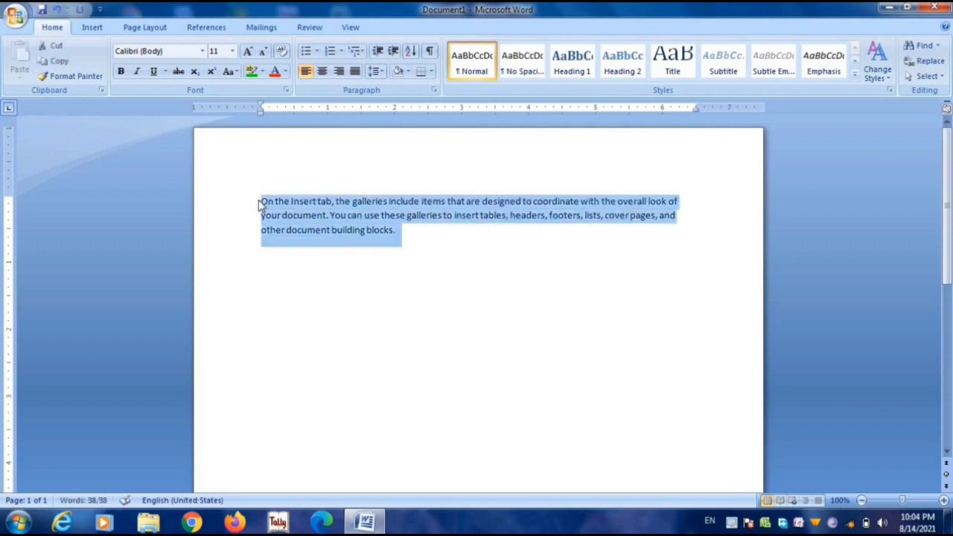
pyautogui.hotkey('ctrl', 'c')
pyautogui.press('Down')
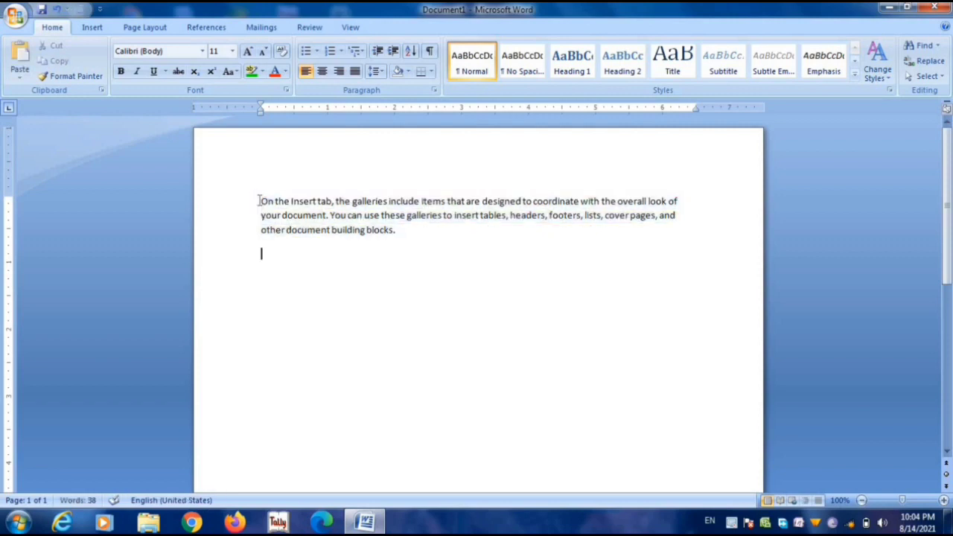
pyautogui.hotkey('ctrl', 'v')
pyautogui.hotkey('ctrl', 'v')
pyautogui.hotkey('ctrl', 'v')
pyautogui.hotkey('ctrl', 'v')
pyautogui.hotkey('ctrl', 'v')
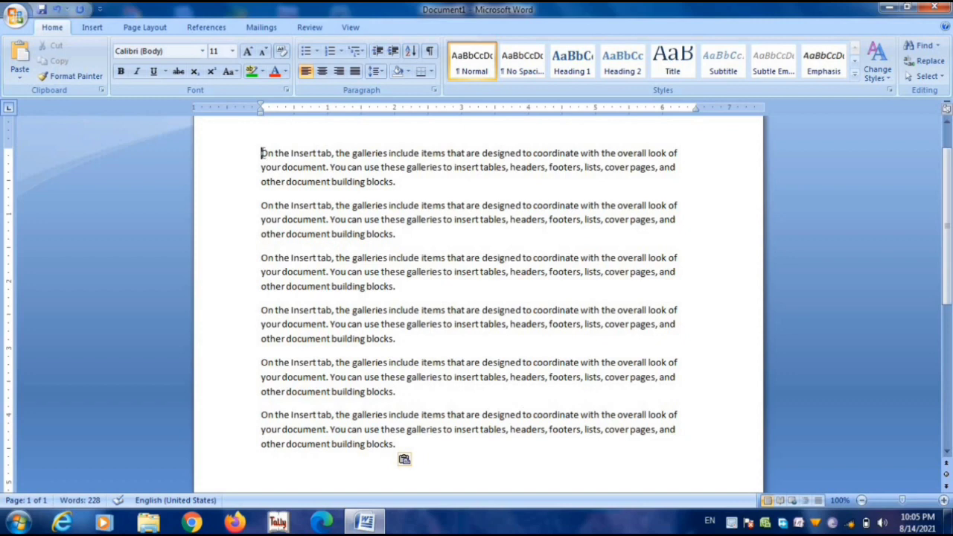
pyautogui.click(330, 167)
pyautogui.moveTo(330, 167); pyautogui.dragTo(351, 182)
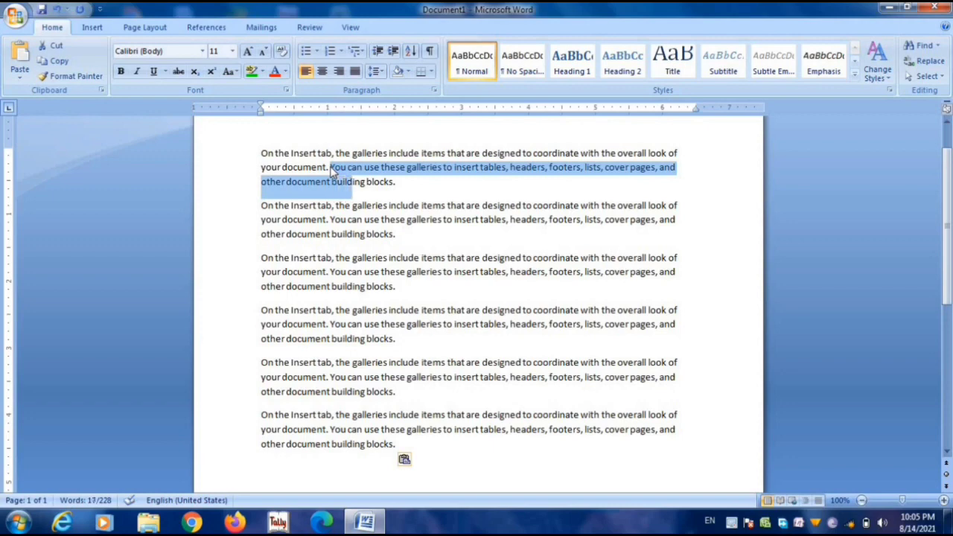
pyautogui.hotkey('shift', 'Right')
pyautogui.hotkey('shift', 'Right')
pyautogui.hotkey('shift', 'Right')
pyautogui.hotkey('shift', 'Right')
pyautogui.hotkey('shift', 'Right')
pyautogui.hotkey('shift', 'Right')
pyautogui.hotkey('shift', 'Right')
pyautogui.hotkey('shift', 'Right')
pyautogui.hotkey('shift', 'Right')
pyautogui.hotkey('shift', 'Right')
pyautogui.hotkey('shift', 'Right')
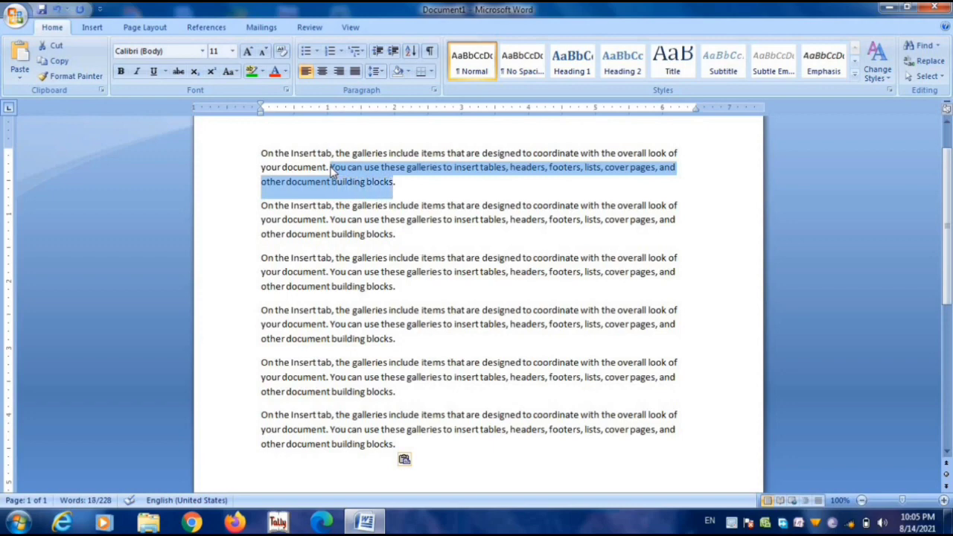
pyautogui.hotkey('shift', 'Right')
pyautogui.click(403, 341)
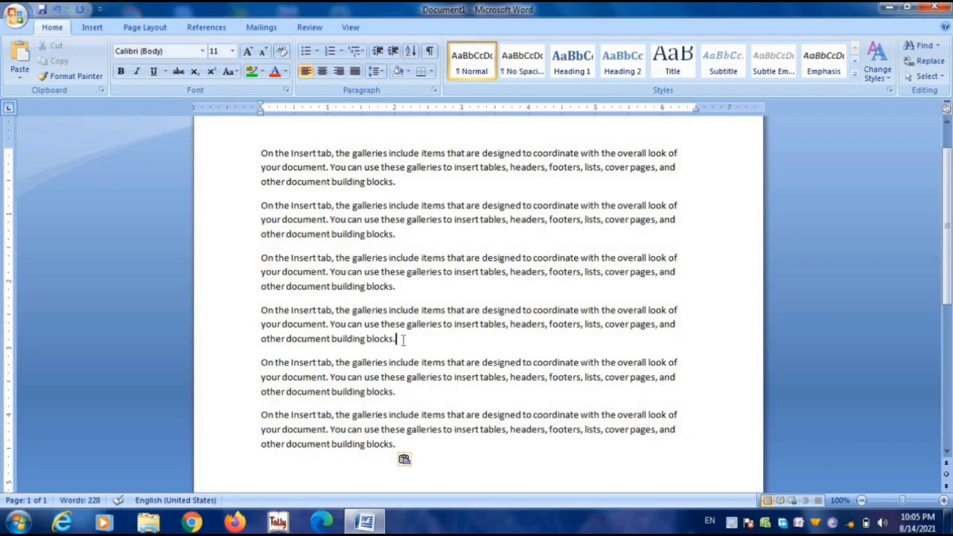
# Cut the first paragraph's second sentence, starting "You can use these galleries", and paste it at the end of the fifth paragraph.
pyautogui.click(331, 166)
pyautogui.hotkey('shift', 'Down')
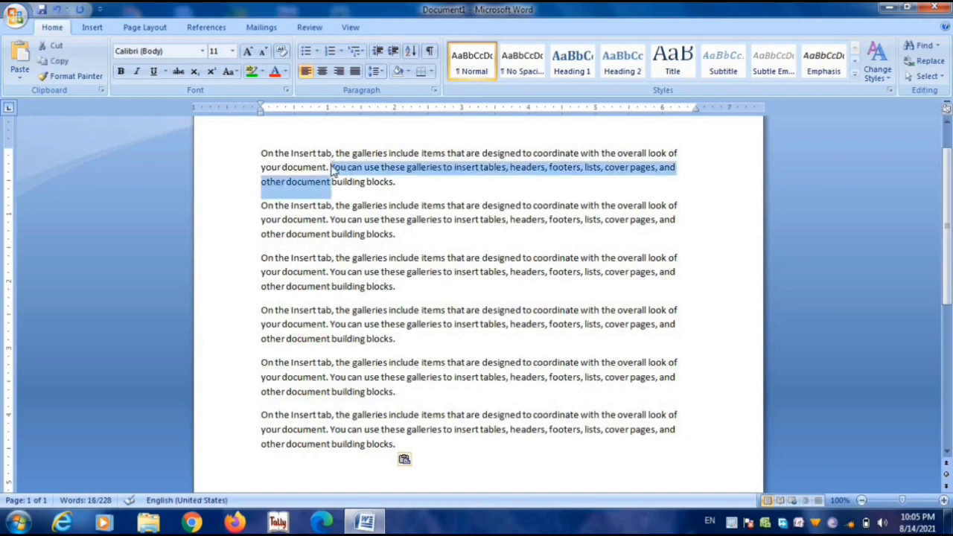
pyautogui.hotkey('ctrl', 'shift', 'Right')
pyautogui.hotkey('ctrl', 'shift', 'Right')
pyautogui.hotkey('ctrl', 'shift', 'Right')
pyautogui.hotkey('ctrl', 'shift', 'Right')
pyautogui.hotkey('shift', 'Left')
pyautogui.hotkey('shift', 'Left')
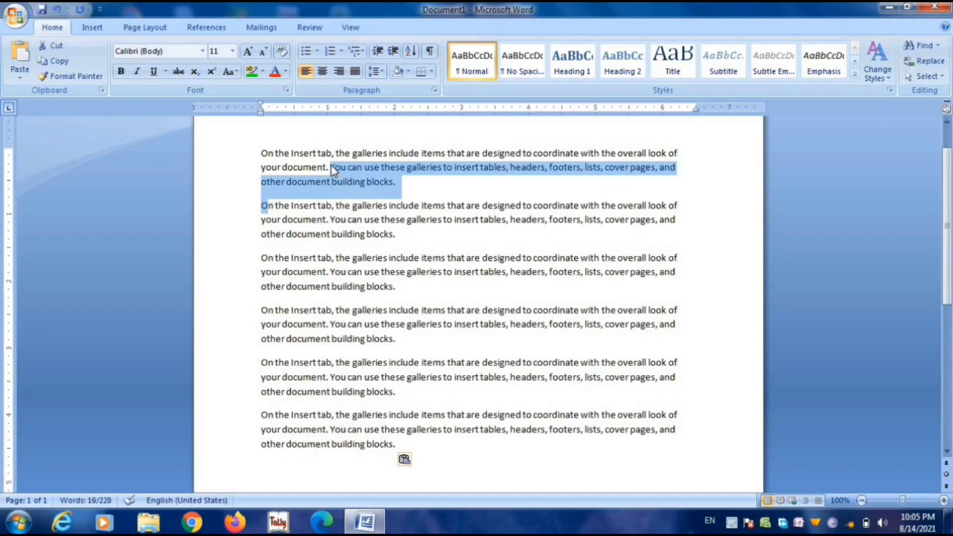
pyautogui.click(56, 45)
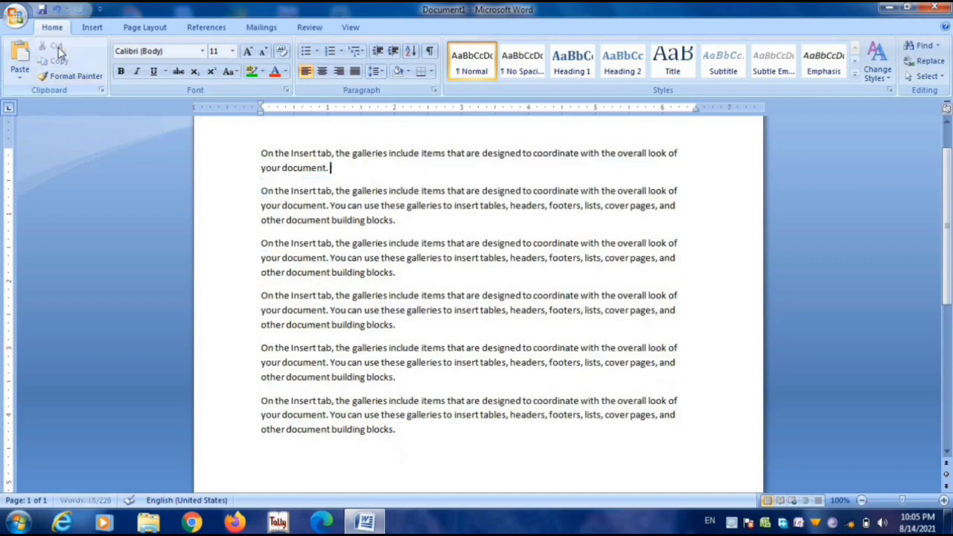
pyautogui.click(408, 379)
pyautogui.hotkey('ctrl', 'v')
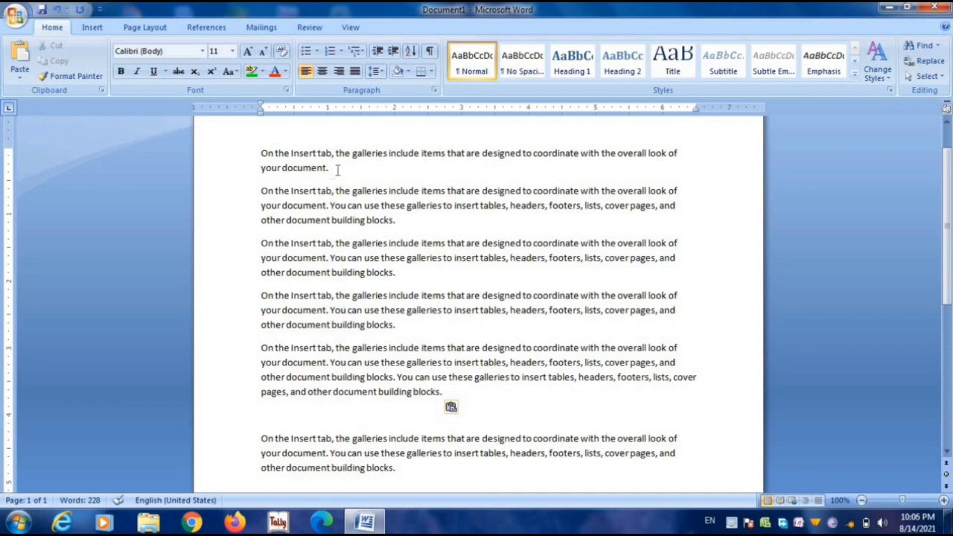
# Copy the first paragraph to the end of the third paragraph and remove the extra blank line after it.
pyautogui.doubleClick(259, 156)
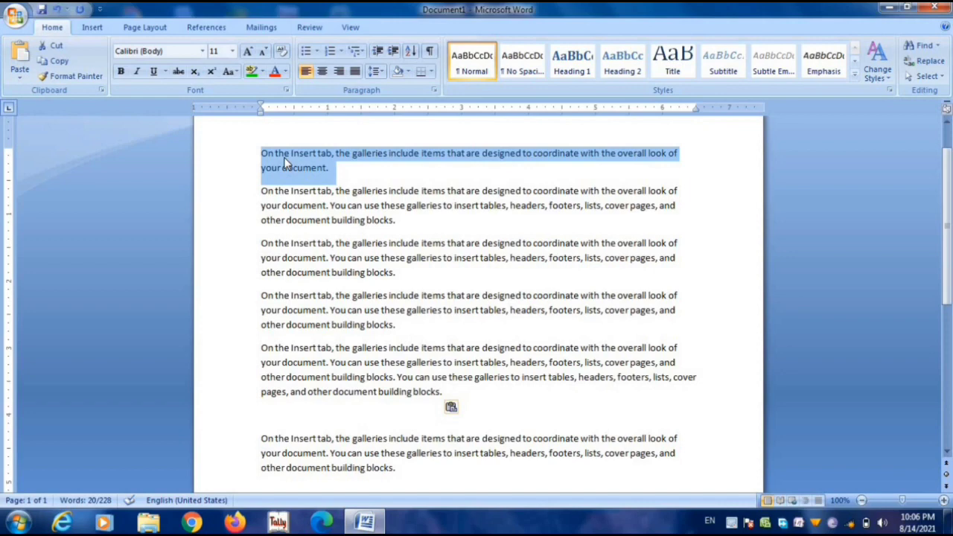
pyautogui.click(56, 61)
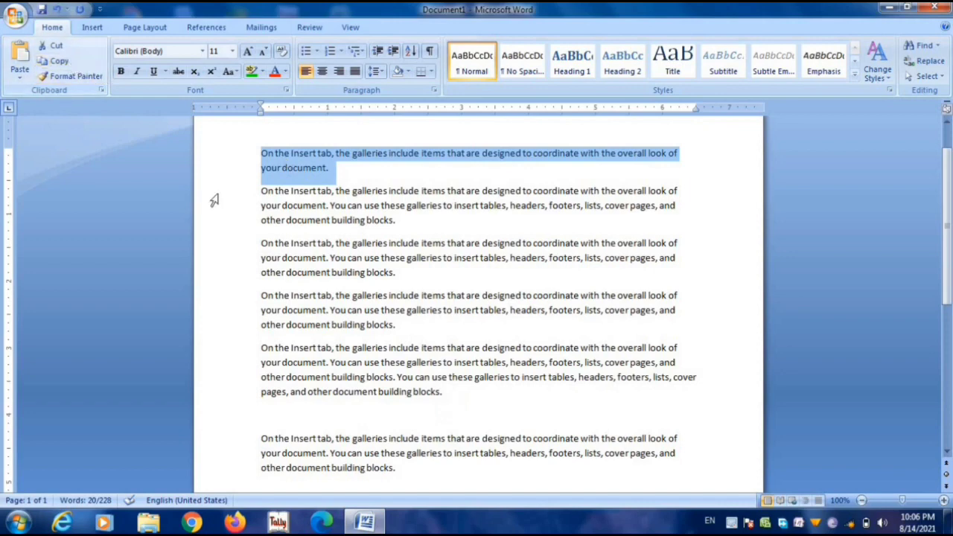
pyautogui.click(404, 274)
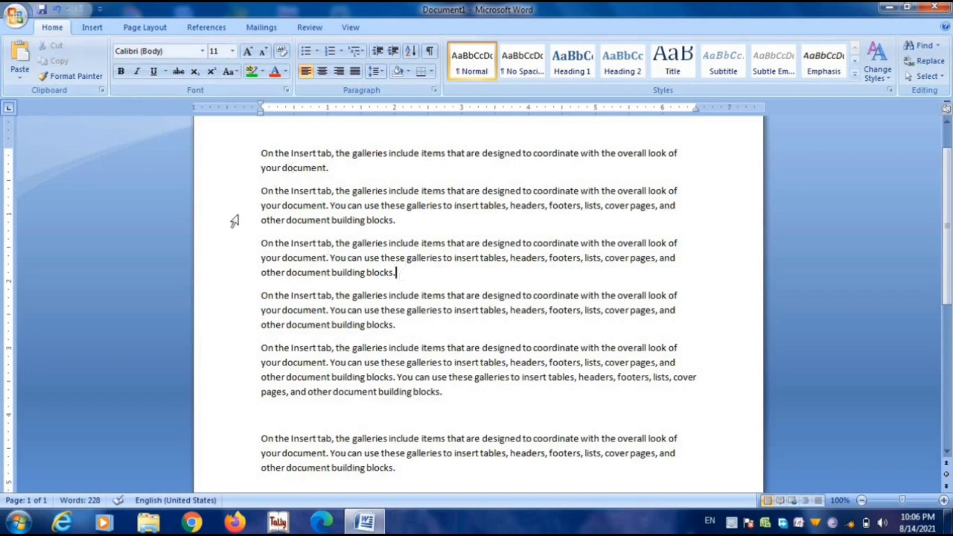
pyautogui.click(20, 55)
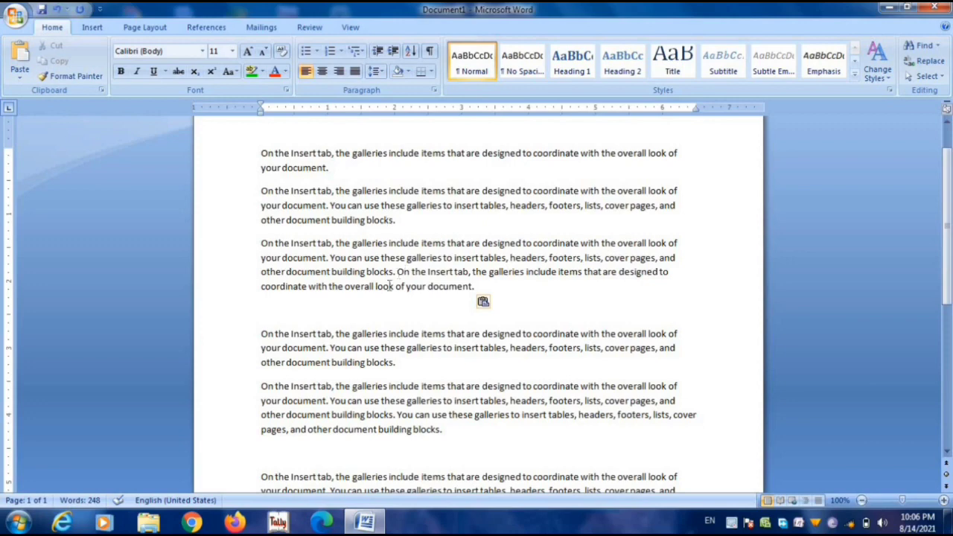
pyautogui.press('BackSpace')
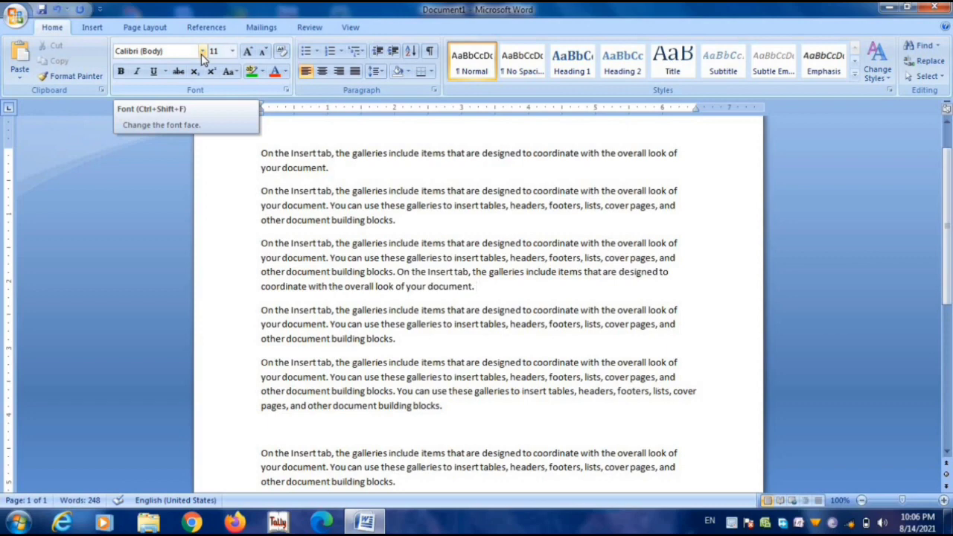
# Look through the available fonts and font sizes for the first paragraph without applying any.
pyautogui.moveTo(259, 154); pyautogui.dragTo(331, 173)
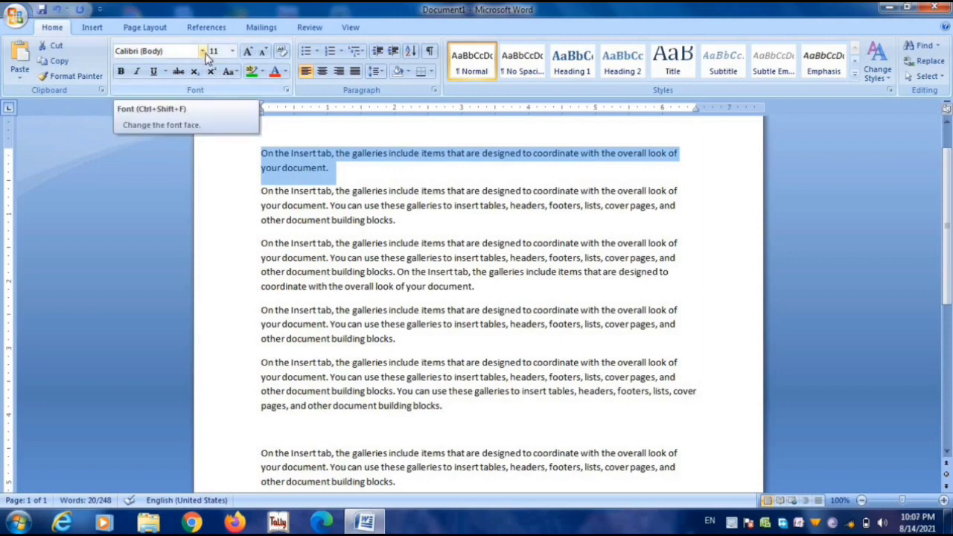
pyautogui.click(202, 51)
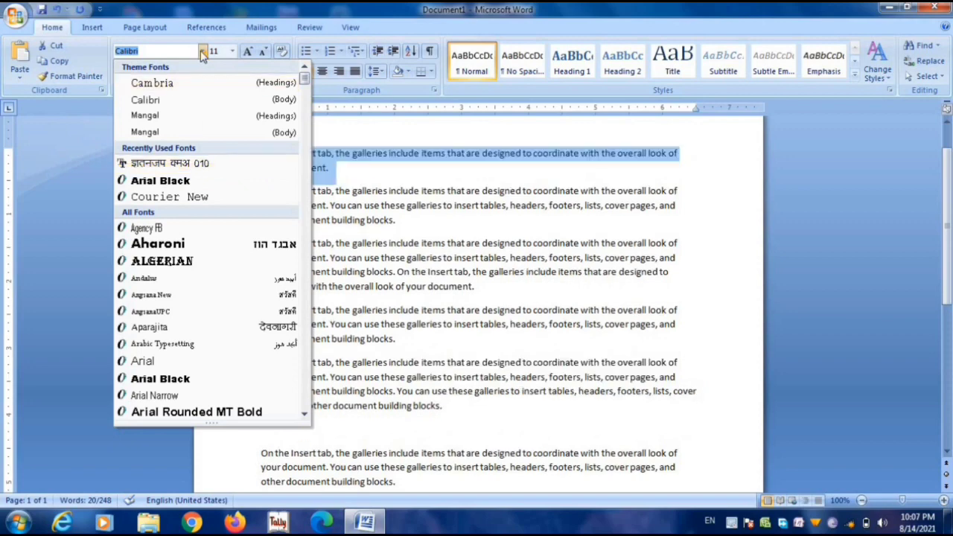
pyautogui.click(202, 52)
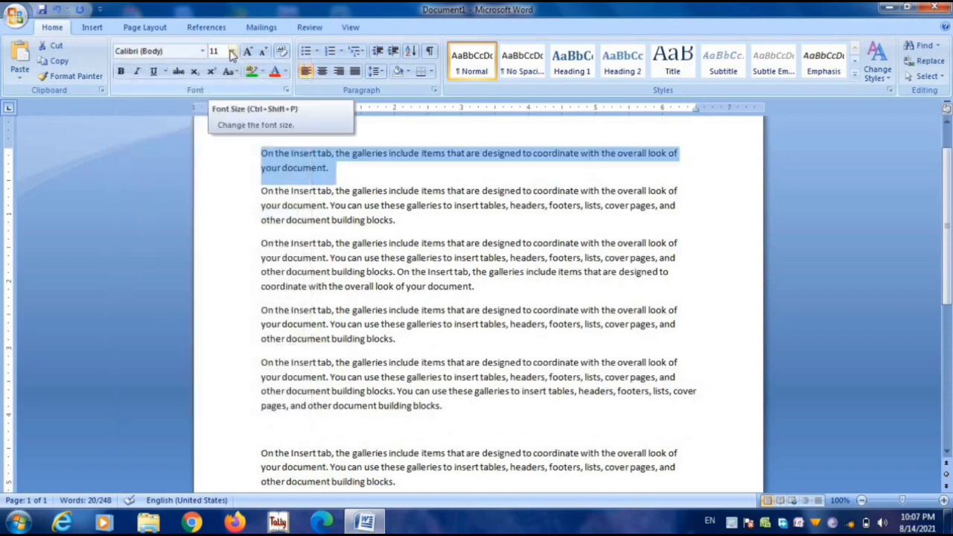
pyautogui.click(232, 52)
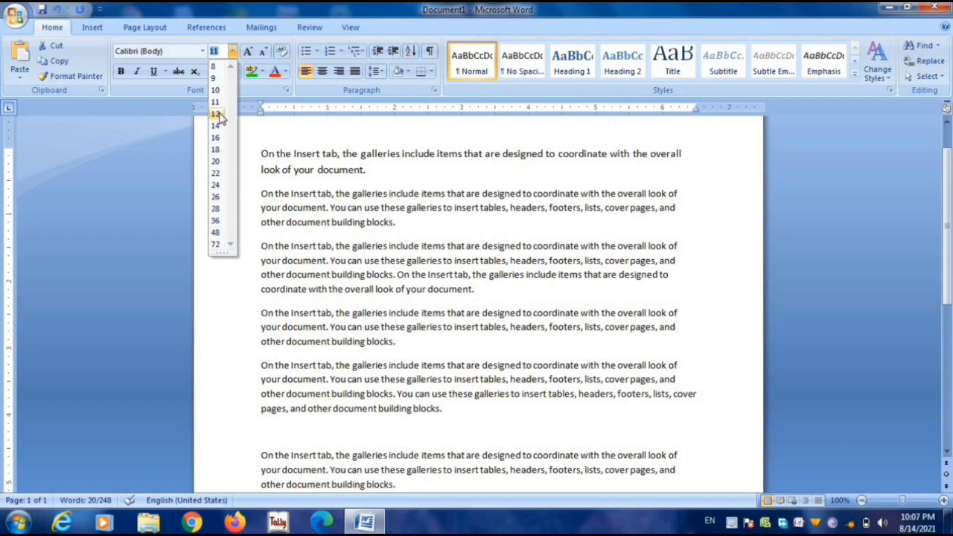
pyautogui.press('Escape')
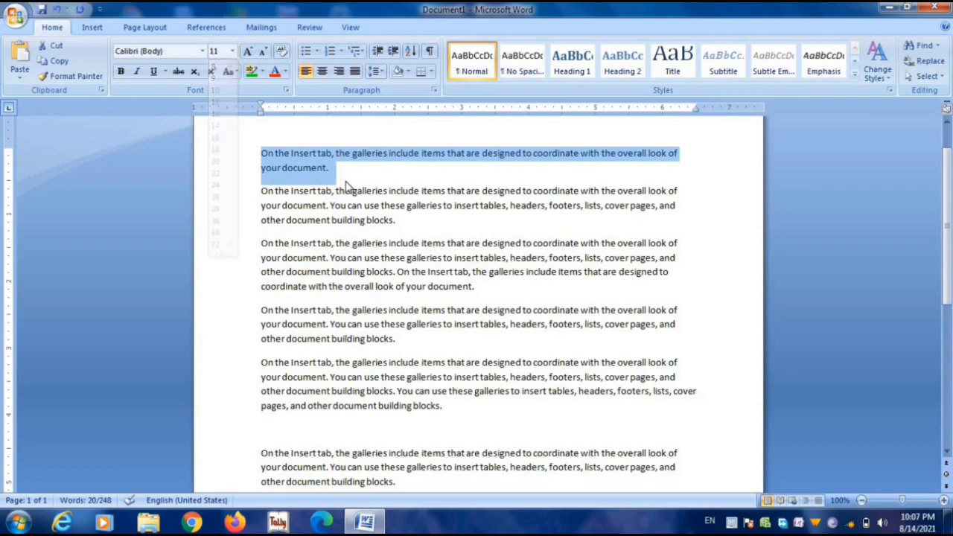
# Set the font size of "other document building" in the second paragraph to 18.
pyautogui.click(260, 220)
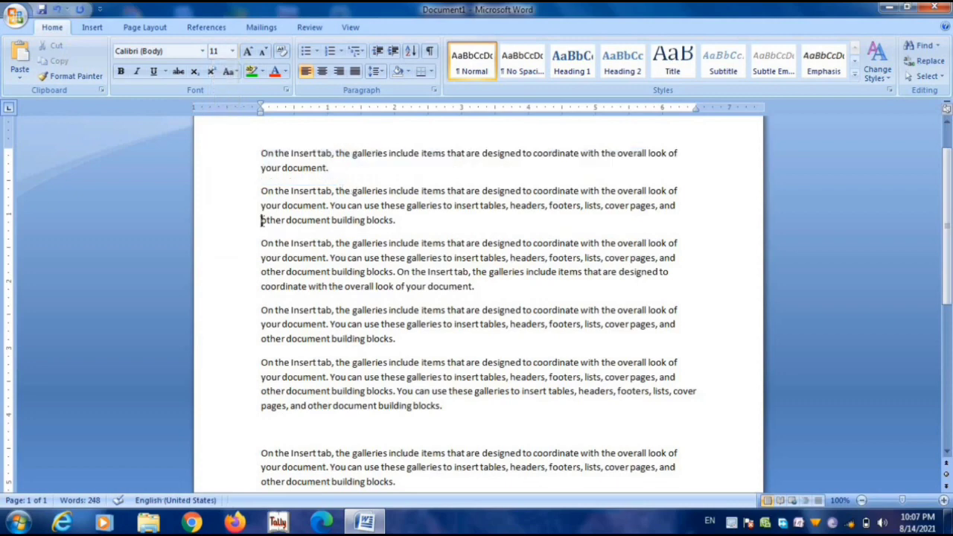
pyautogui.moveTo(261, 220); pyautogui.dragTo(364, 226)
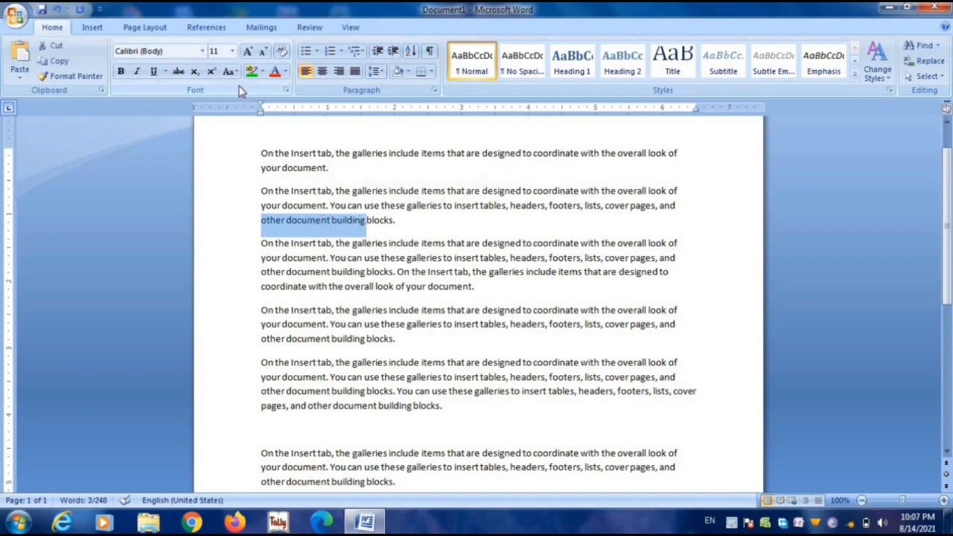
pyautogui.click(233, 52)
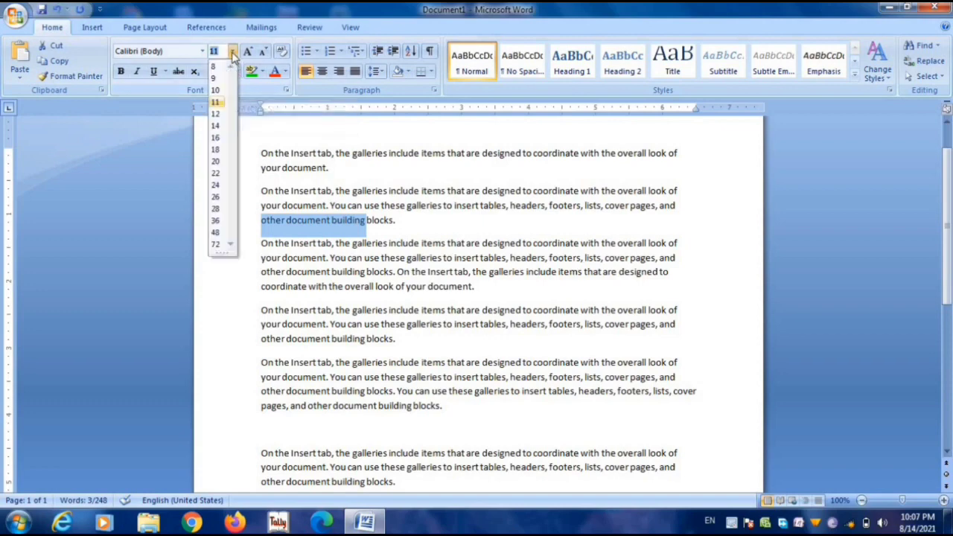
pyautogui.click(215, 150)
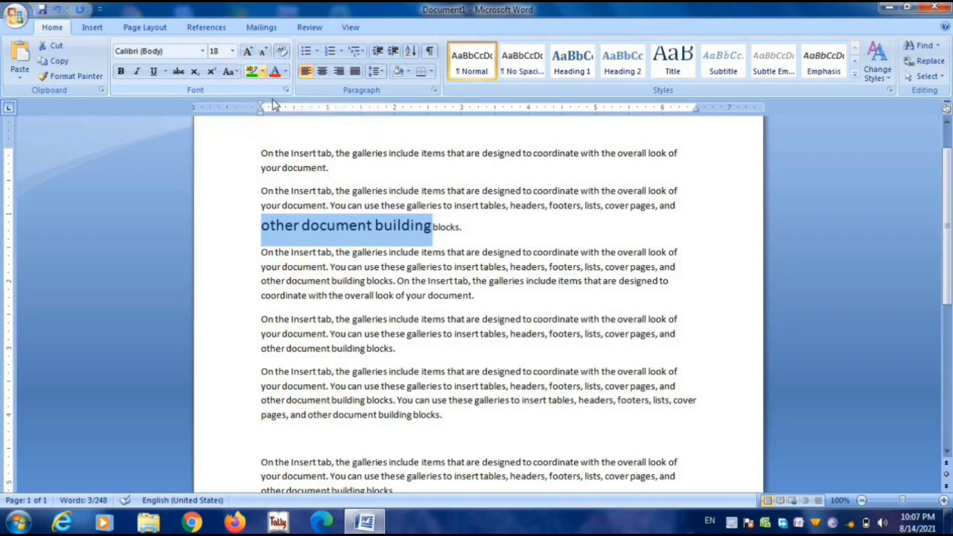
# Enlarge the opening phrase "On the Insert tab," in the first paragraph to size 24 with Grow Font.
pyautogui.click(261, 153)
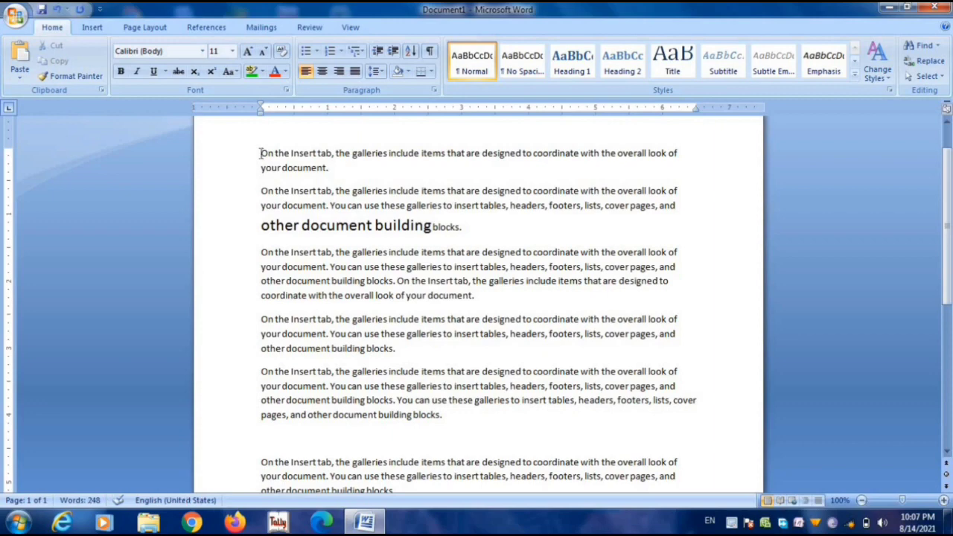
pyautogui.hotkey('shift', 'Right')
pyautogui.hotkey('shift', 'Right')
pyautogui.hotkey('shift', 'Right')
pyautogui.hotkey('shift', 'Right')
pyautogui.hotkey('shift', 'Right')
pyautogui.hotkey('shift', 'Right')
pyautogui.hotkey('shift', 'Right')
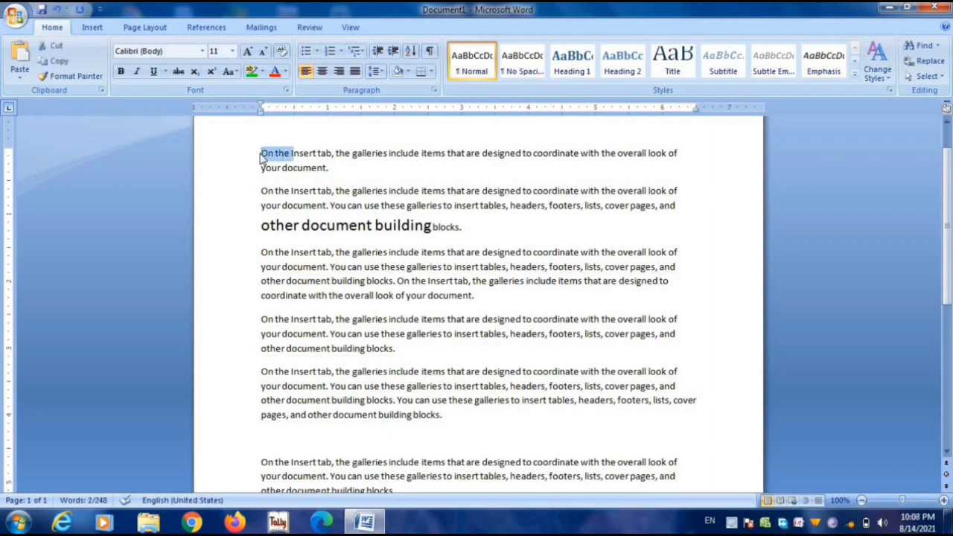
pyautogui.hotkey('shift', 'Right')
pyautogui.hotkey('shift', 'Right')
pyautogui.hotkey('shift', 'Right')
pyautogui.hotkey('shift', 'Right')
pyautogui.hotkey('shift', 'Right')
pyautogui.hotkey('shift', 'Right')
pyautogui.hotkey('shift', 'Right')
pyautogui.hotkey('shift', 'Right')
pyautogui.hotkey('shift', 'Right')
pyautogui.hotkey('shift', 'Right')
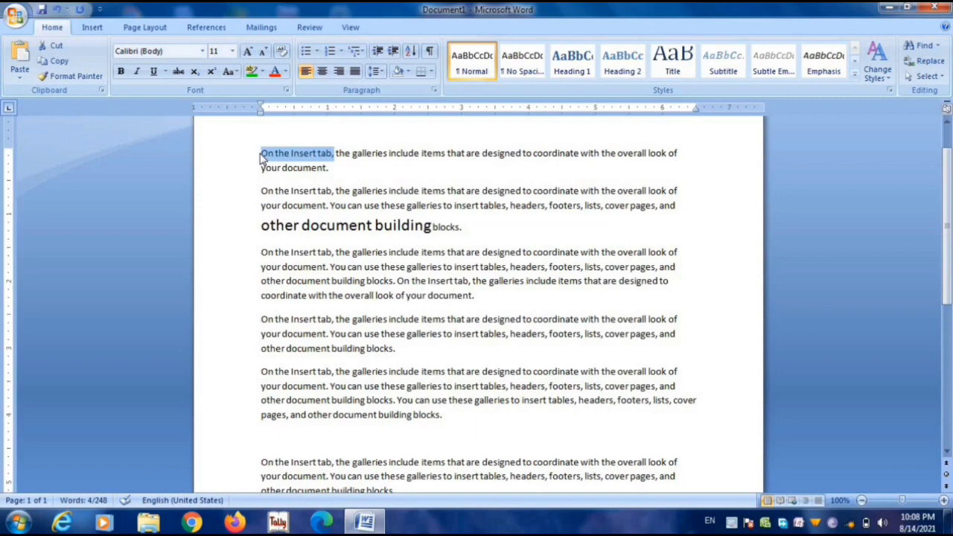
pyautogui.click(248, 52)
pyautogui.click(248, 53)
pyautogui.click(249, 52)
pyautogui.click(248, 53)
pyautogui.click(248, 52)
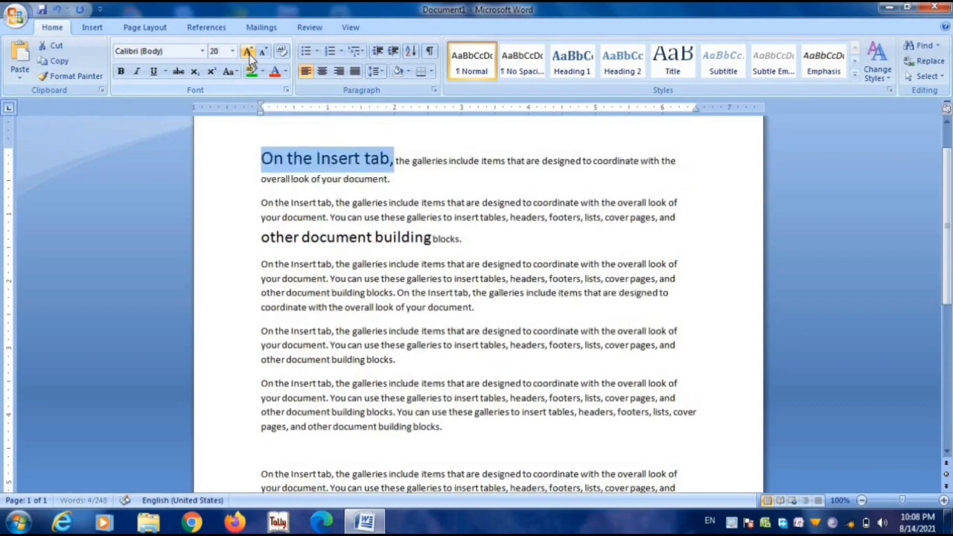
pyautogui.click(249, 53)
pyautogui.click(248, 54)
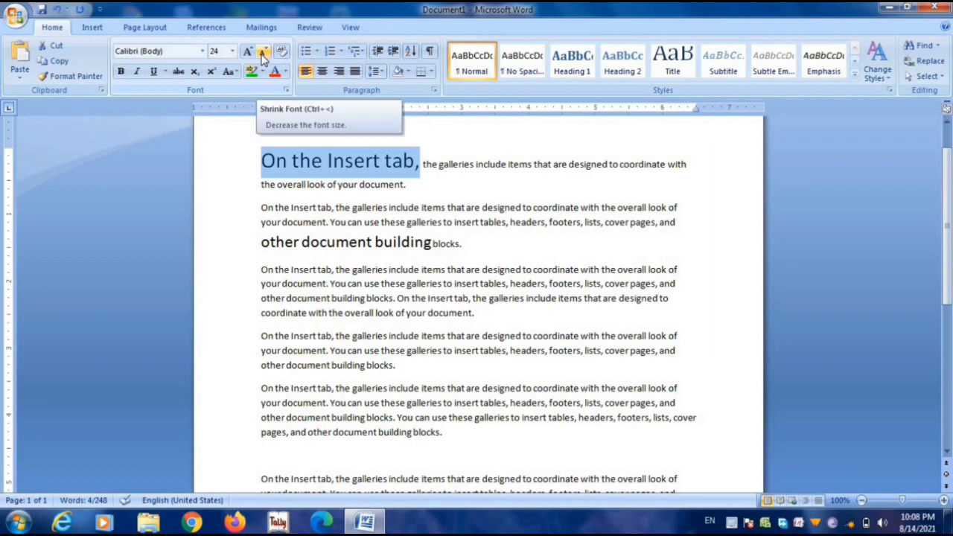
# Reduce the opening phrase "On the Insert tab," to size 16 with Shrink Font.
pyautogui.click(263, 53)
pyautogui.click(264, 52)
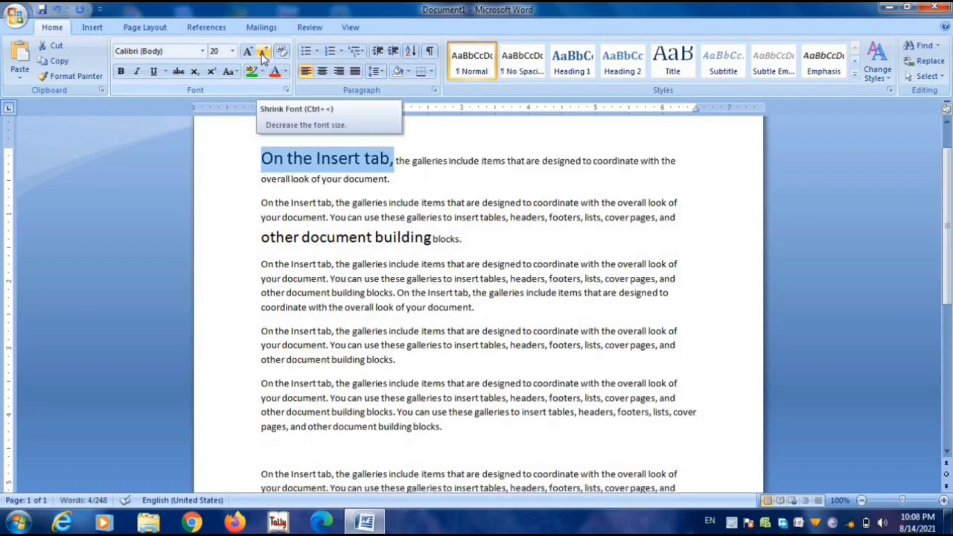
pyautogui.click(263, 54)
pyautogui.click(263, 53)
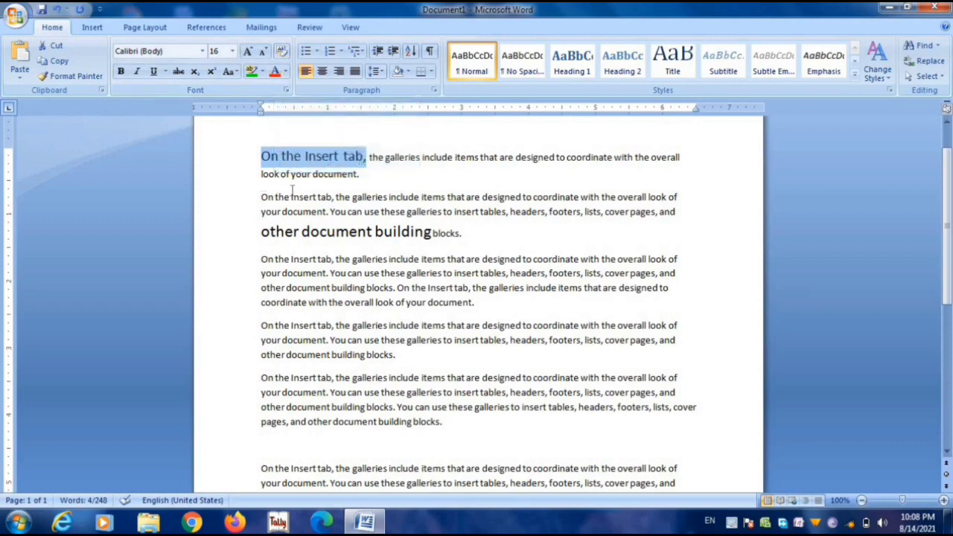
# Clear all formatting from the opening phrase "On the Insert tab," in the first paragraph.
pyautogui.click(368, 176)
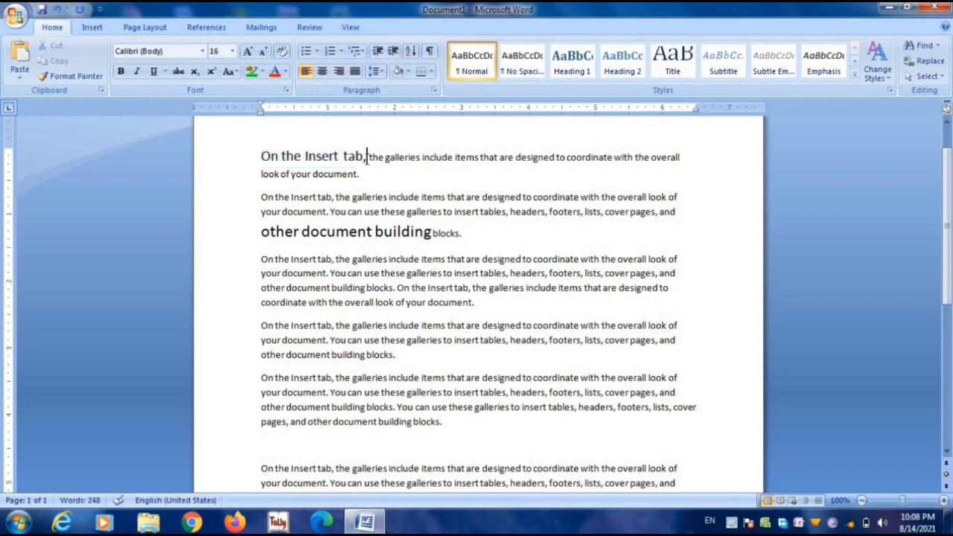
pyautogui.hotkey('ctrl', 'shift', 'Left')
pyautogui.hotkey('ctrl', 'shift', 'Left')
pyautogui.hotkey('ctrl', 'shift', 'Left')
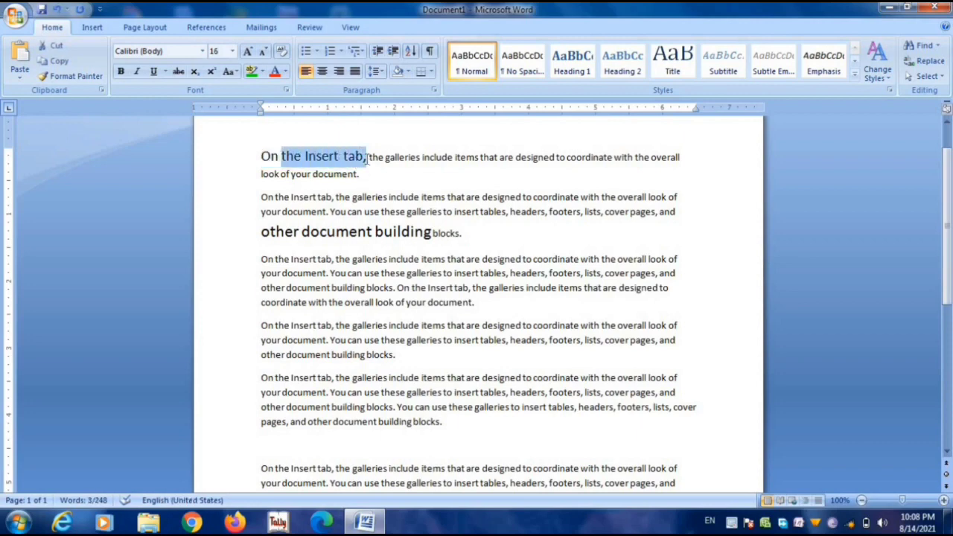
pyautogui.hotkey('ctrl', 'shift', 'Left')
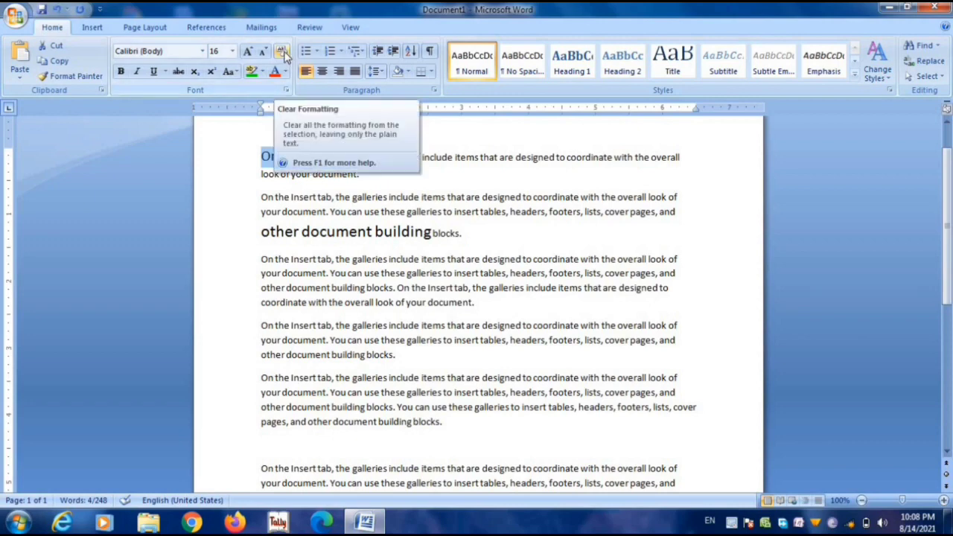
pyautogui.click(283, 54)
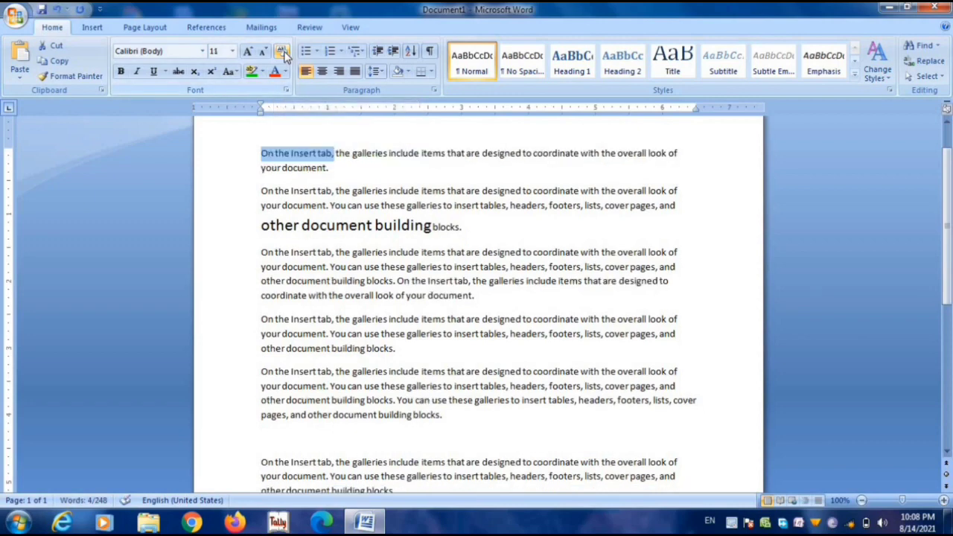
pyautogui.click(343, 154)
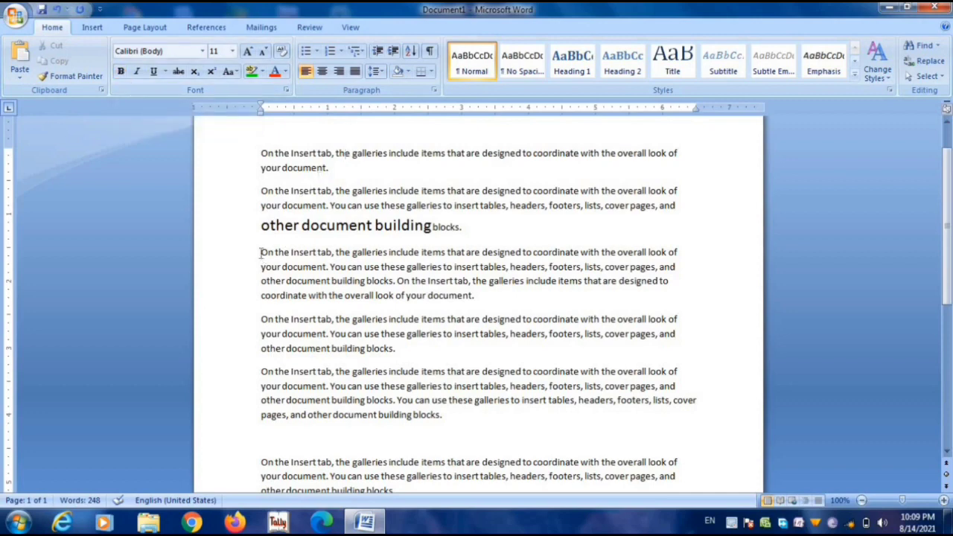
# Make the entire third paragraph bold.
pyautogui.moveTo(261, 253)
pyautogui.mouseDown()
pyautogui.moveTo(270, 266)
pyautogui.moveTo(263, 257)
pyautogui.mouseUp()
pyautogui.hotkey('shift', 'Down')
pyautogui.hotkey('shift', 'Right')
pyautogui.hotkey('shift', 'Right')
pyautogui.hotkey('shift', 'Right')
pyautogui.hotkey('shift', 'Right')
pyautogui.hotkey('shift', 'Right')
pyautogui.hotkey('shift', 'Right')
pyautogui.hotkey('shift', 'Right')
pyautogui.hotkey('shift', 'Right')
pyautogui.hotkey('shift', 'Right')
pyautogui.hotkey('shift', 'Right')
pyautogui.hotkey('shift', 'Right')
pyautogui.hotkey('shift', 'Right')
pyautogui.hotkey('shift', 'Right')
pyautogui.hotkey('shift', 'Right')
pyautogui.hotkey('shift', 'Right')
pyautogui.hotkey('shift', 'Right')
pyautogui.hotkey('shift', 'Right')
pyautogui.hotkey('shift', 'Right')
pyautogui.hotkey('shift', 'Right')
pyautogui.hotkey('shift', 'Right')
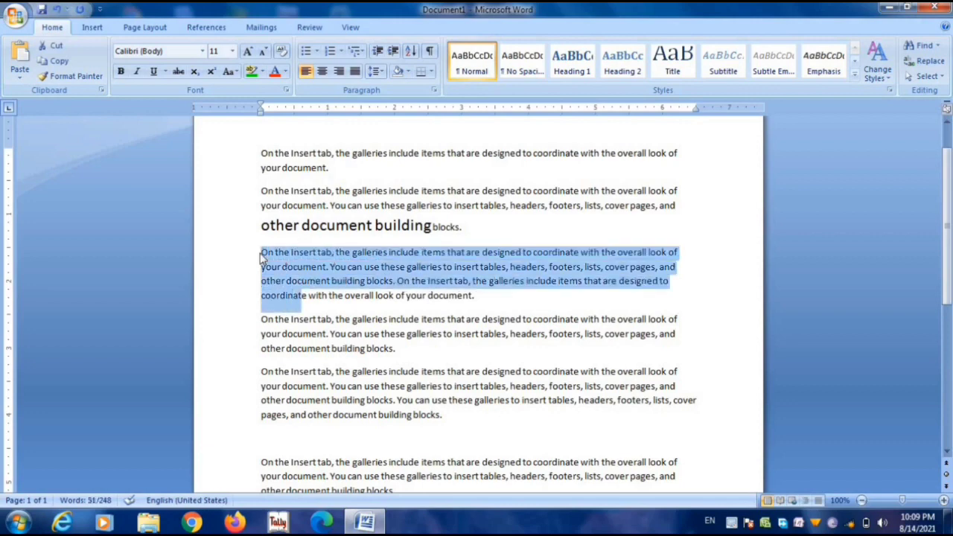
pyautogui.hotkey('shift', 'Right')
pyautogui.hotkey('shift', 'Right')
pyautogui.hotkey('shift', 'Right')
pyautogui.hotkey('shift', 'Right')
pyautogui.hotkey('shift', 'Right')
pyautogui.hotkey('shift', 'Right')
pyautogui.hotkey('shift', 'Right')
pyautogui.hotkey('shift', 'Right')
pyautogui.hotkey('shift', 'Right')
pyautogui.hotkey('shift', 'Right')
pyautogui.hotkey('shift', 'Right')
pyautogui.hotkey('shift', 'Right')
pyautogui.hotkey('shift', 'Right')
pyautogui.hotkey('shift', 'Right')
pyautogui.hotkey('shift', 'Right')
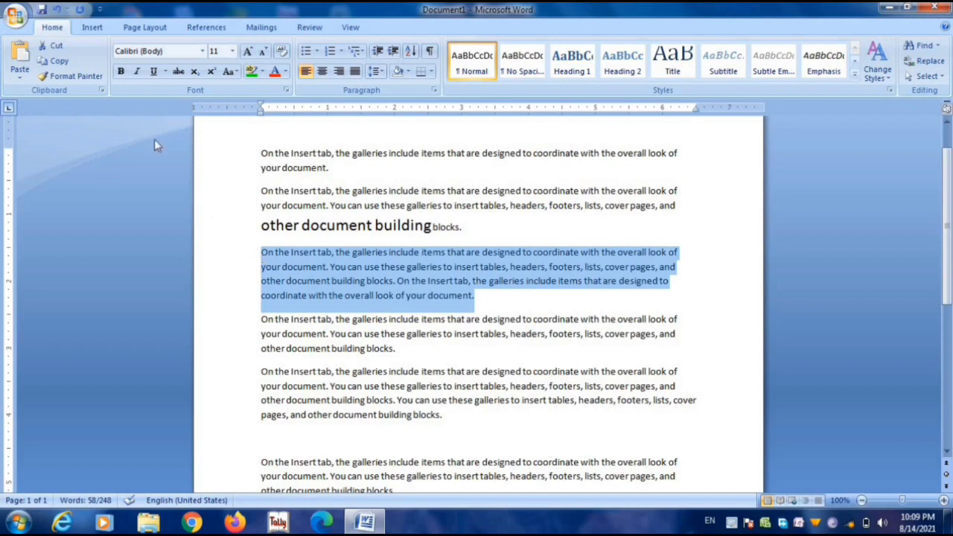
pyautogui.click(122, 77)
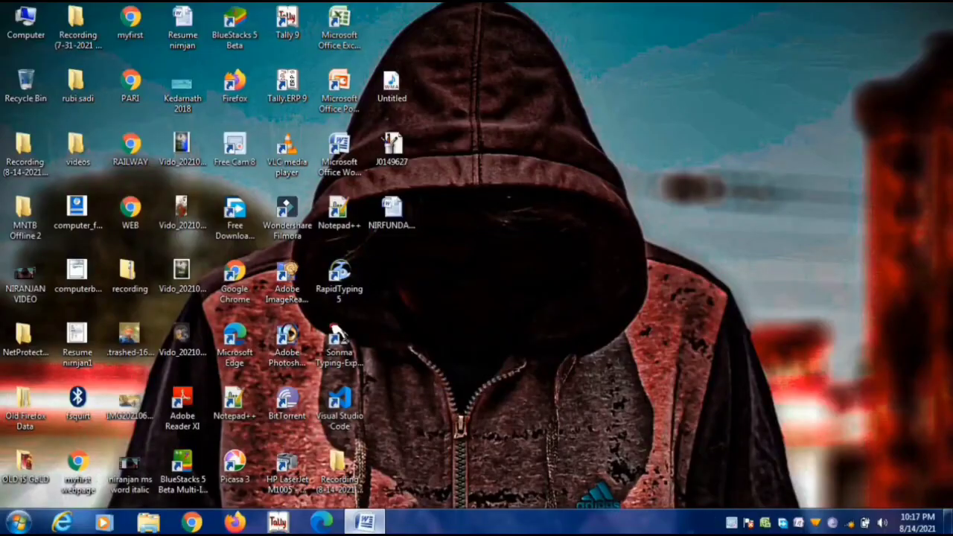
# Switch back to the Word document and underline the first line of the fifth paragraph with a single line.
pyautogui.click(366, 526)
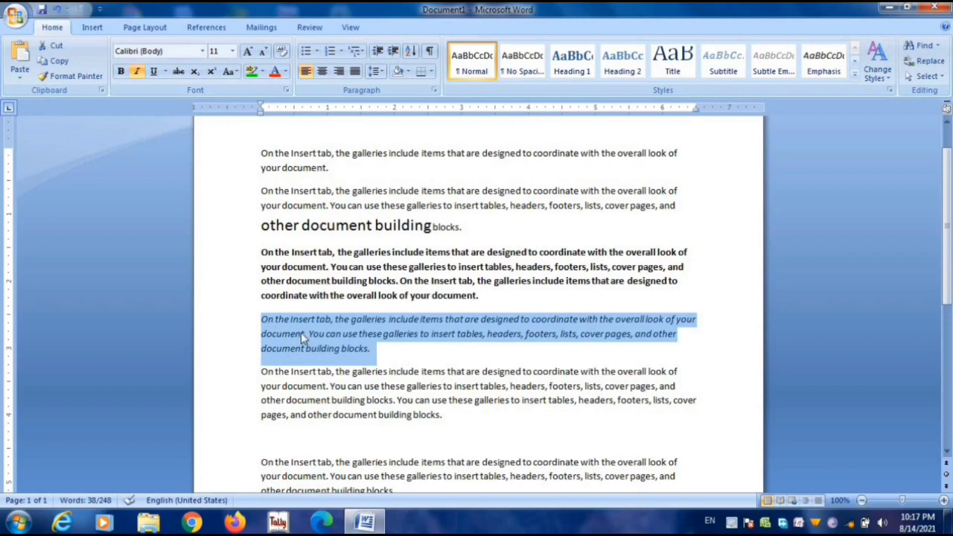
pyautogui.click(261, 375)
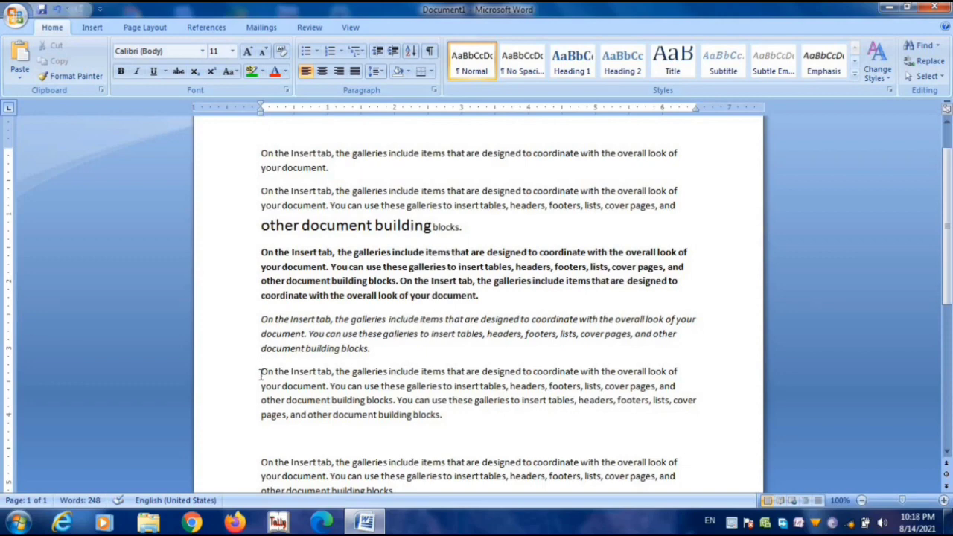
pyautogui.hotkey('shift', 'End')
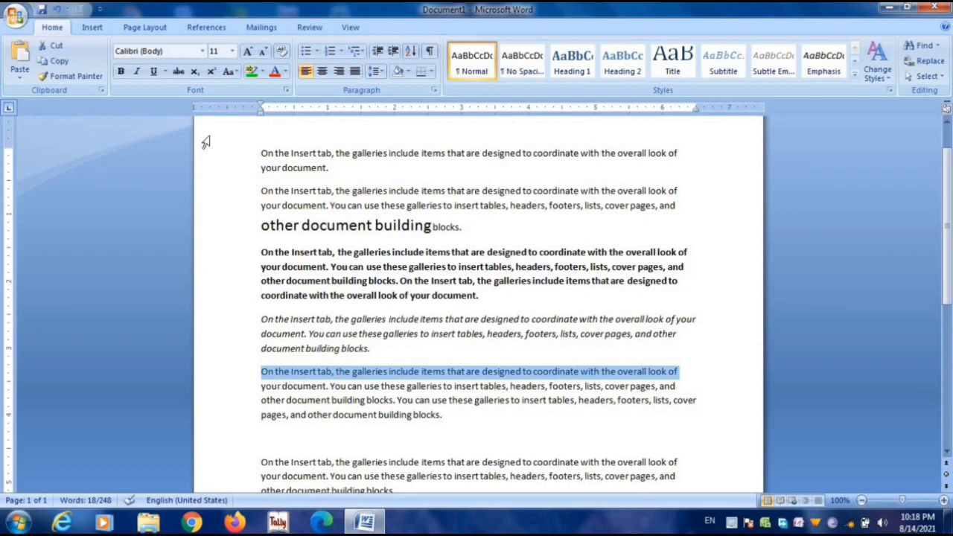
pyautogui.click(154, 71)
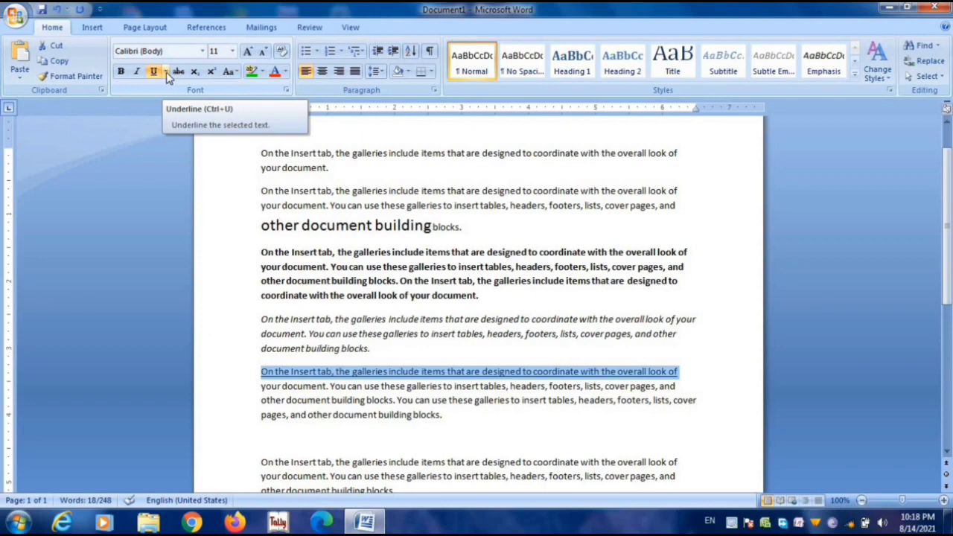
pyautogui.click(167, 73)
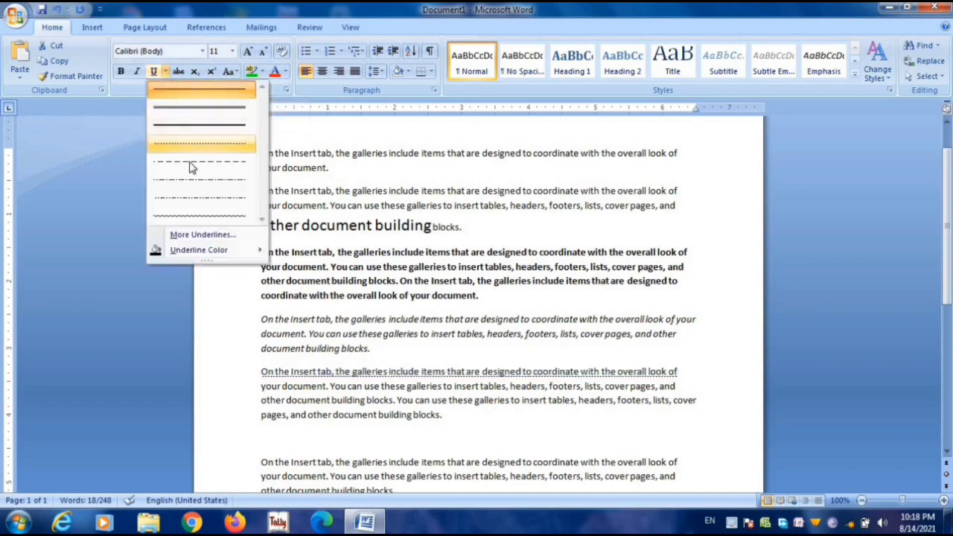
pyautogui.click(262, 402)
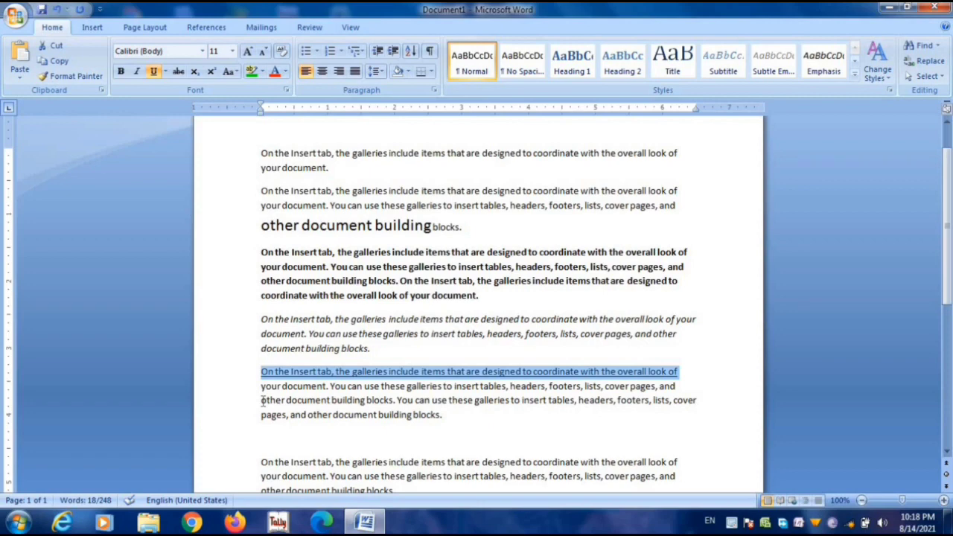
# Apply a dotted underline from "document building blocks. You can use" through the end of the fifth paragraph.
pyautogui.hotkey('shift', 'Down')
pyautogui.hotkey('shift', 'Down')
pyautogui.hotkey('shift', 'Down')
pyautogui.doubleClick(264, 400)
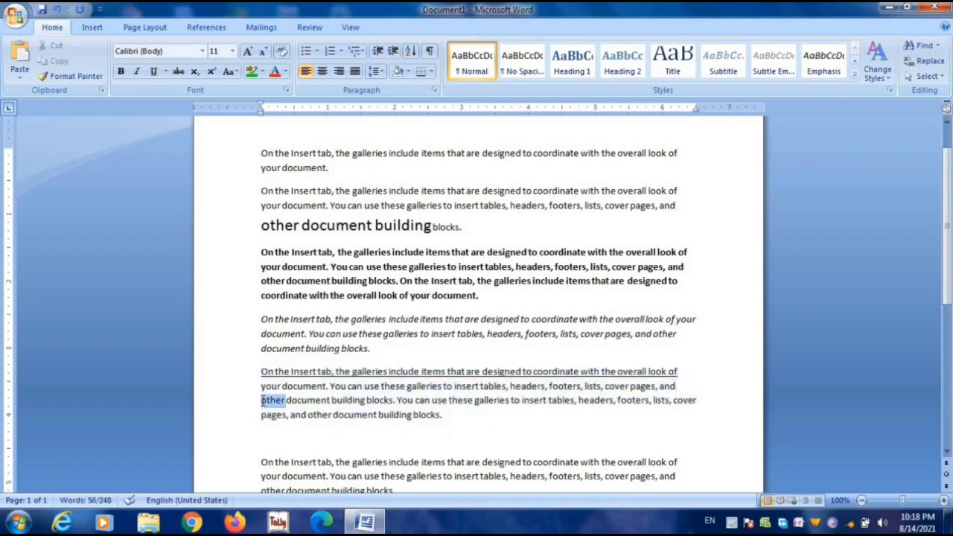
pyautogui.click(264, 400)
pyautogui.doubleClick(264, 400)
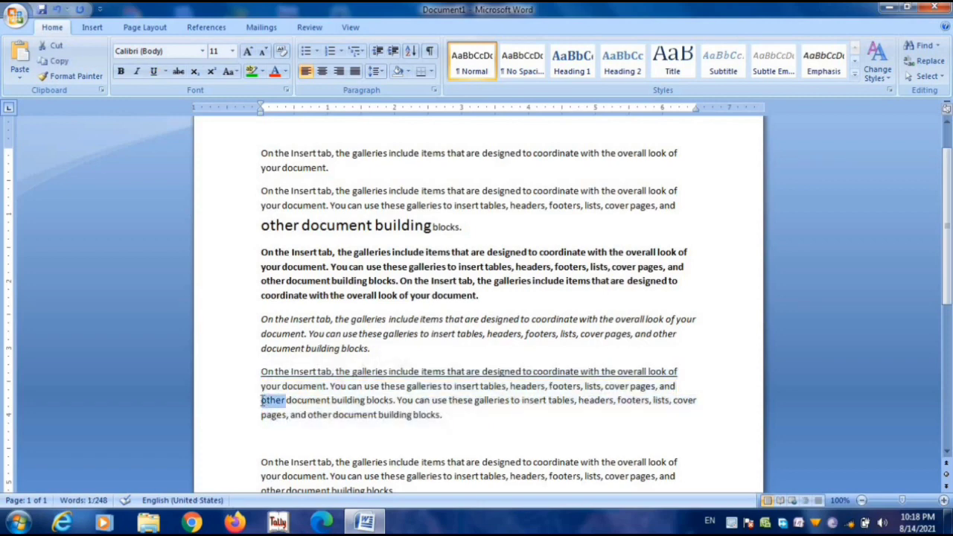
pyautogui.press('Right')
pyautogui.hotkey('shift', 'End')
pyautogui.hotkey('shift', 'Down')
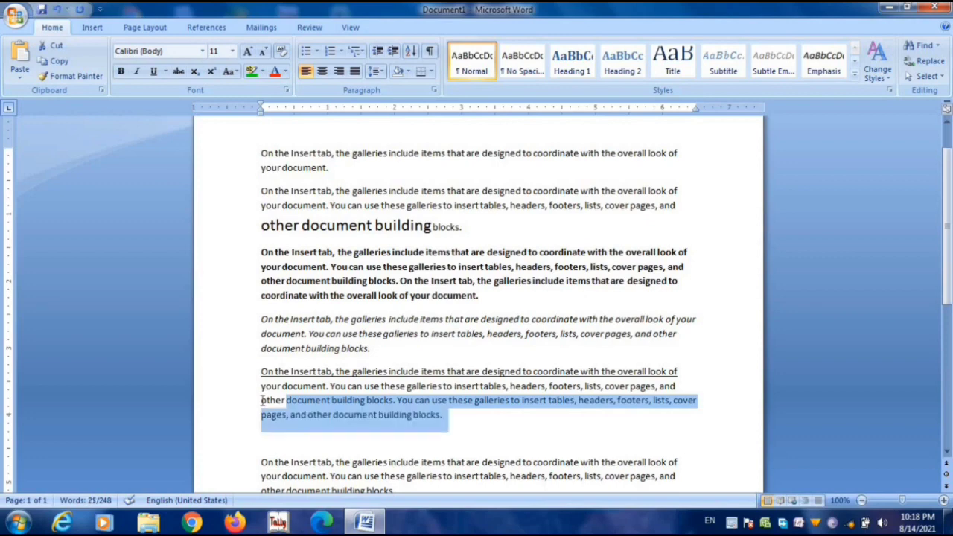
pyautogui.hotkey('shift', 'Left')
pyautogui.click(166, 72)
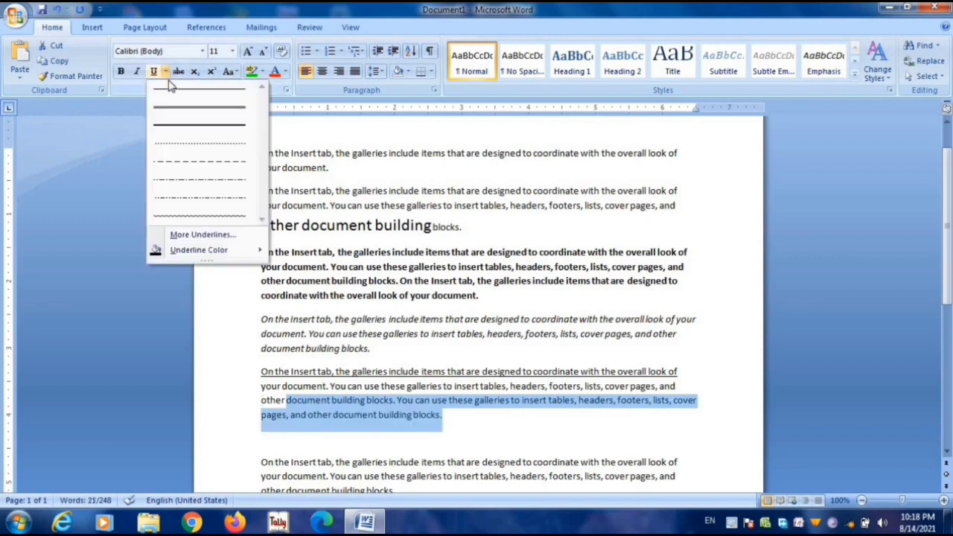
pyautogui.click(190, 145)
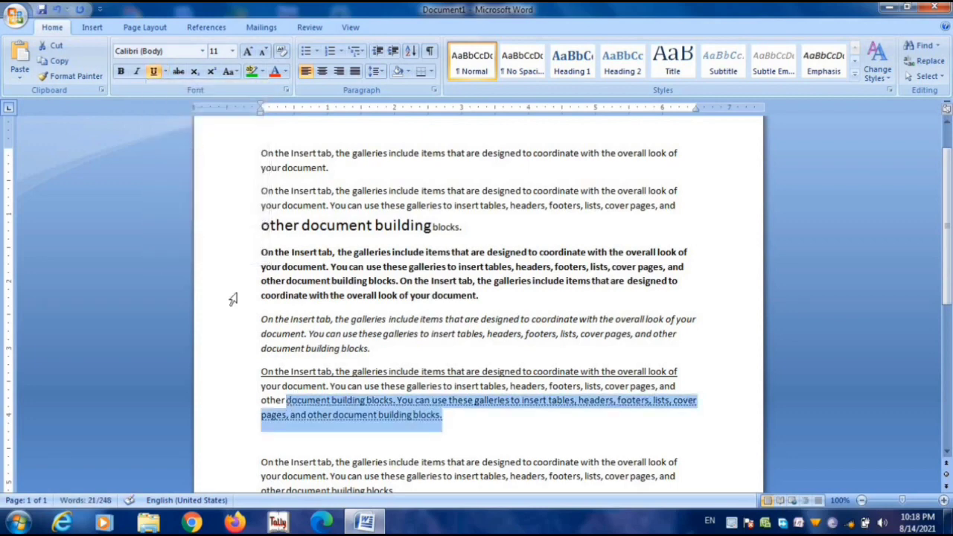
# Set the underline color of the dotted-underlined text in the fifth paragraph to standard red.
pyautogui.click(166, 73)
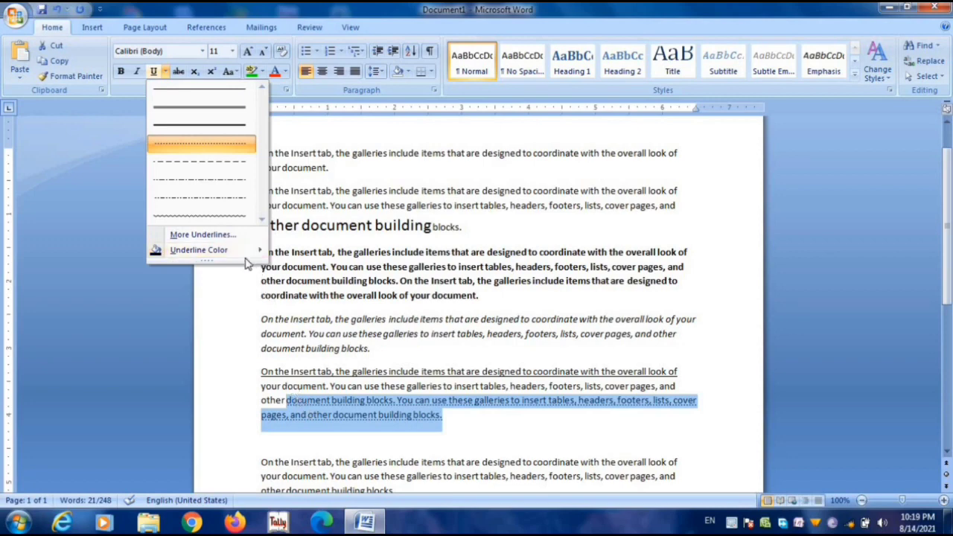
pyautogui.moveTo(246, 256)
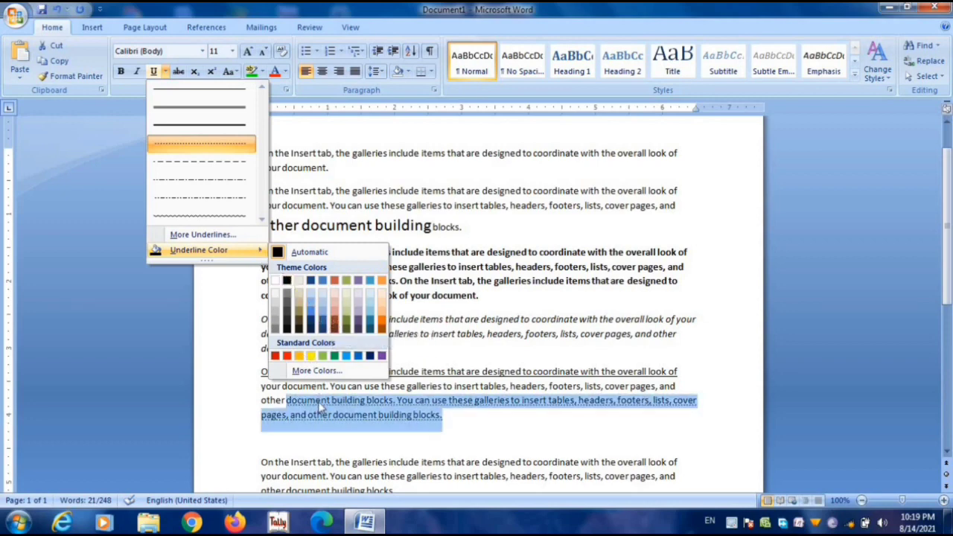
pyautogui.click(288, 357)
pyautogui.click(411, 405)
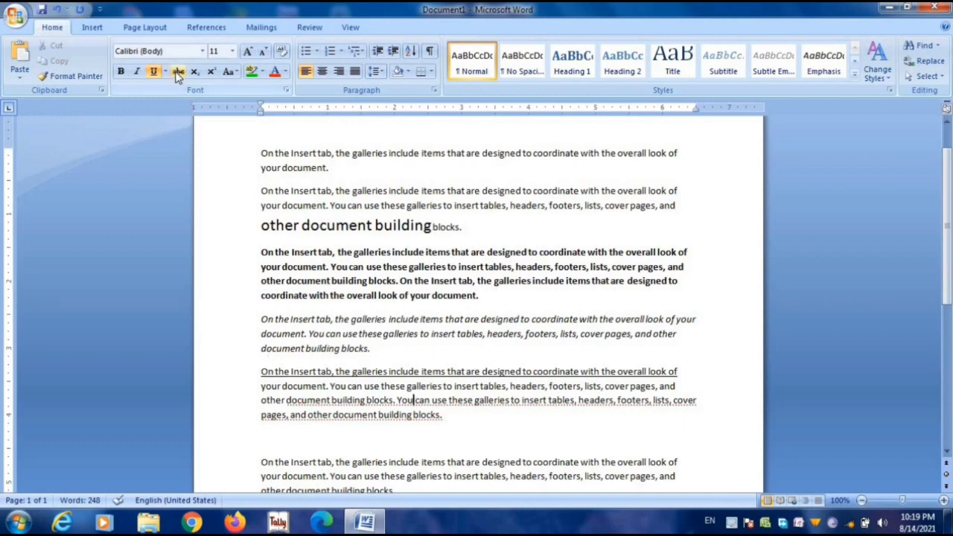
# Apply strikethrough to the line "other document building blocks." in the second paragraph.
pyautogui.click(261, 228)
pyautogui.hotkey('shift', 'End')
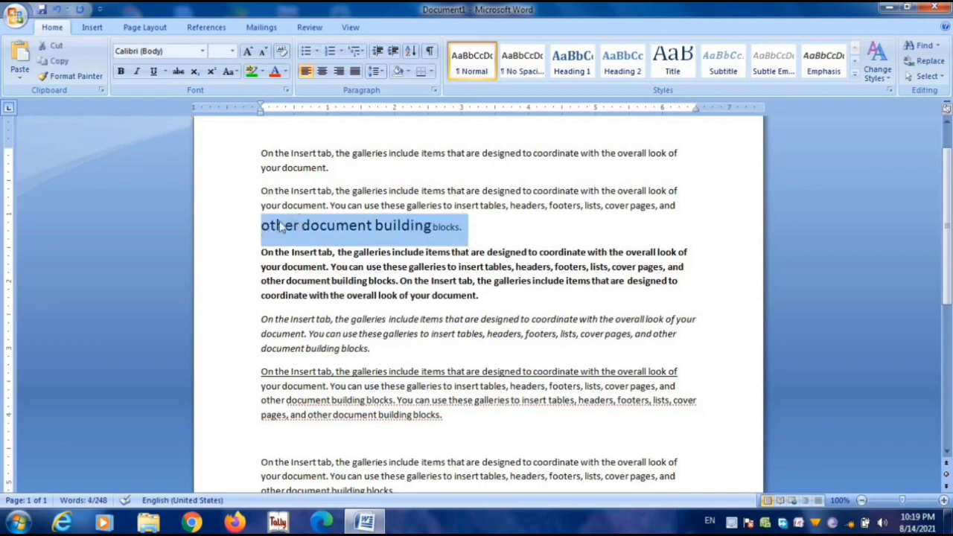
pyautogui.click(261, 227)
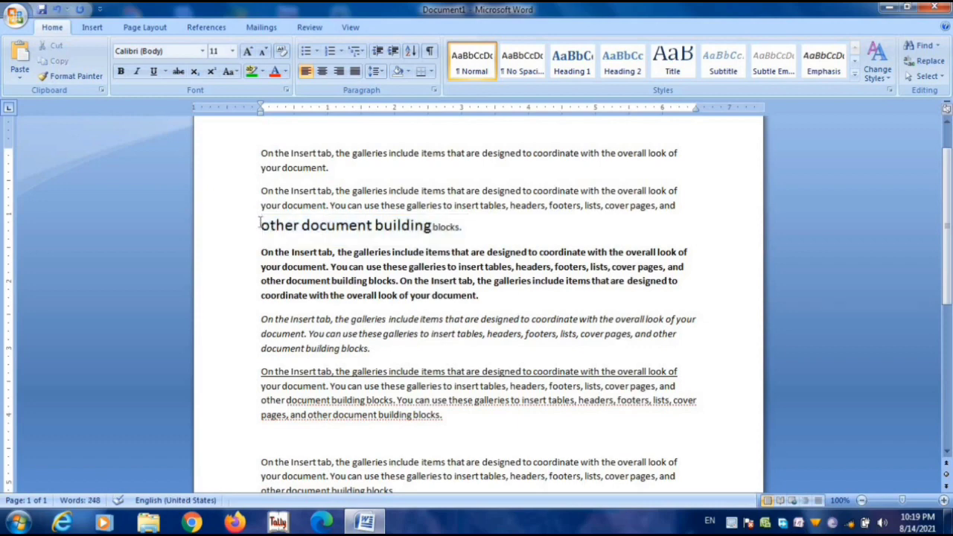
pyautogui.hotkey('shift', 'End')
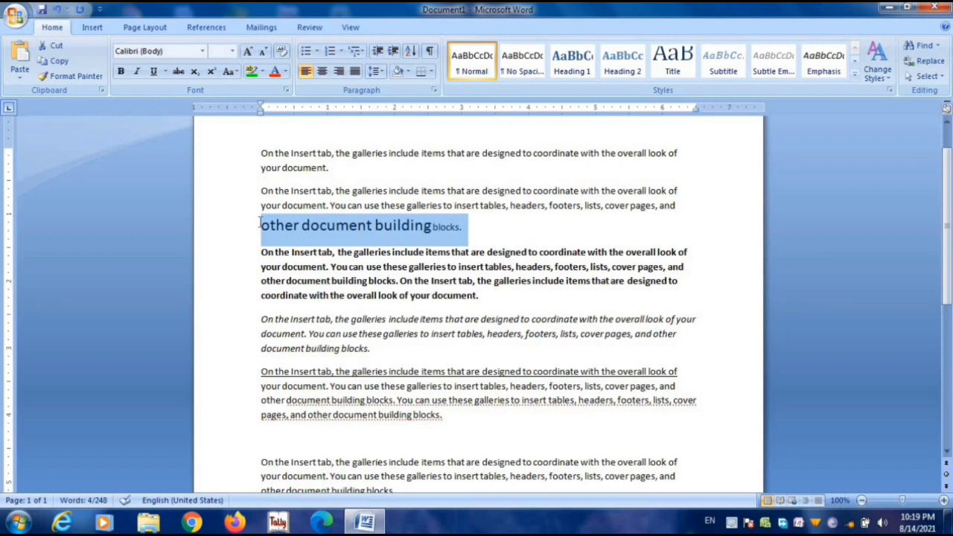
pyautogui.click(179, 74)
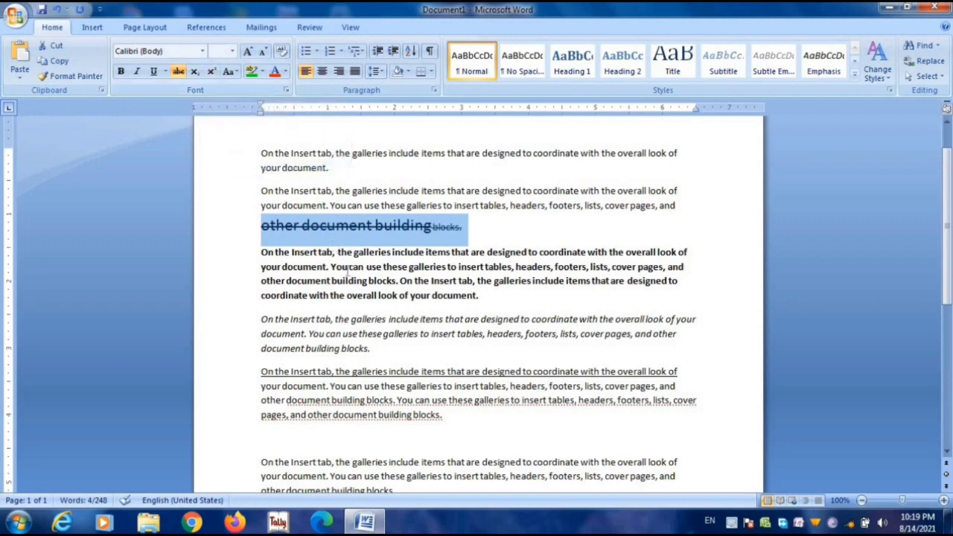
# Add a new paragraph below the italic fourth paragraph, turn italic off there, and enter 65.
pyautogui.click(391, 349)
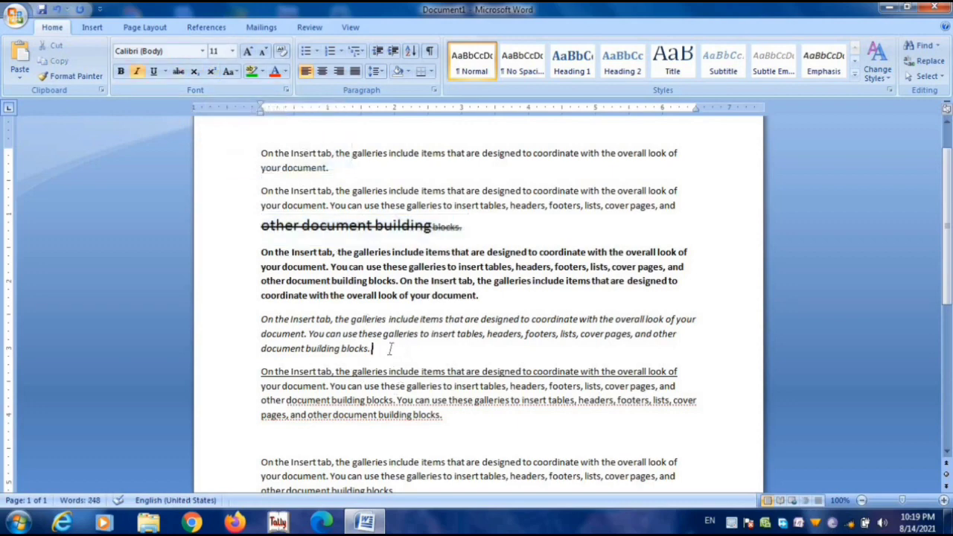
pyautogui.press('Return')
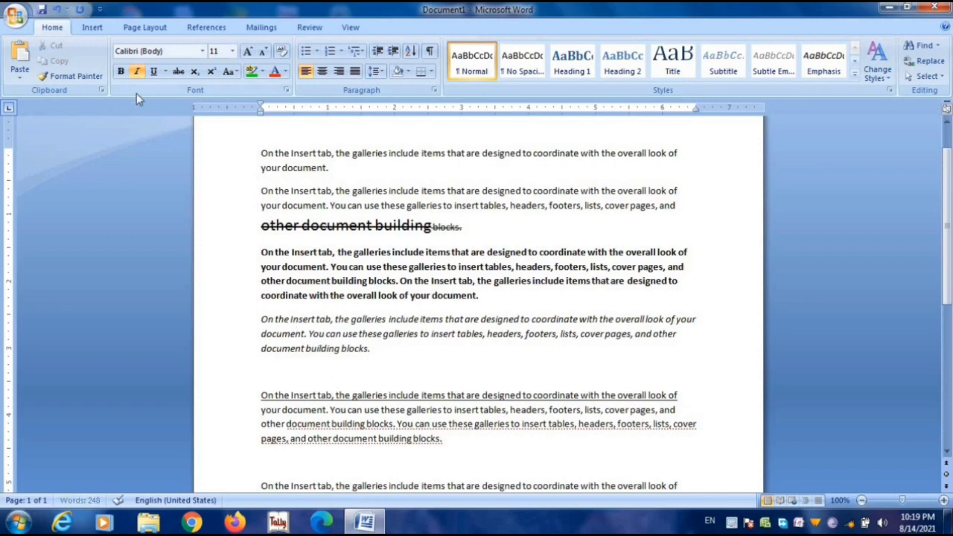
pyautogui.click(136, 71)
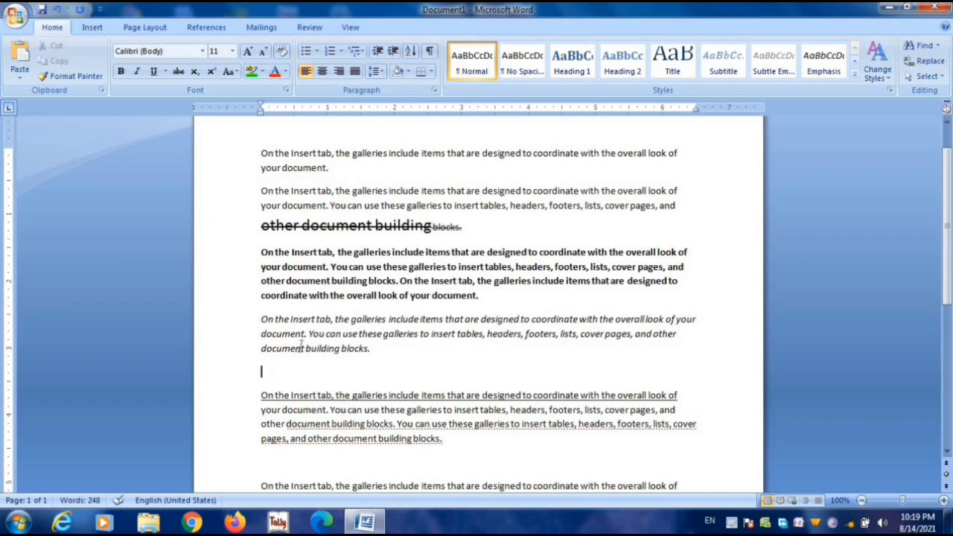
pyautogui.write('65')
# Enlarge the number 65 to size 16 with Grow Font.
pyautogui.tripleClick(276, 371)
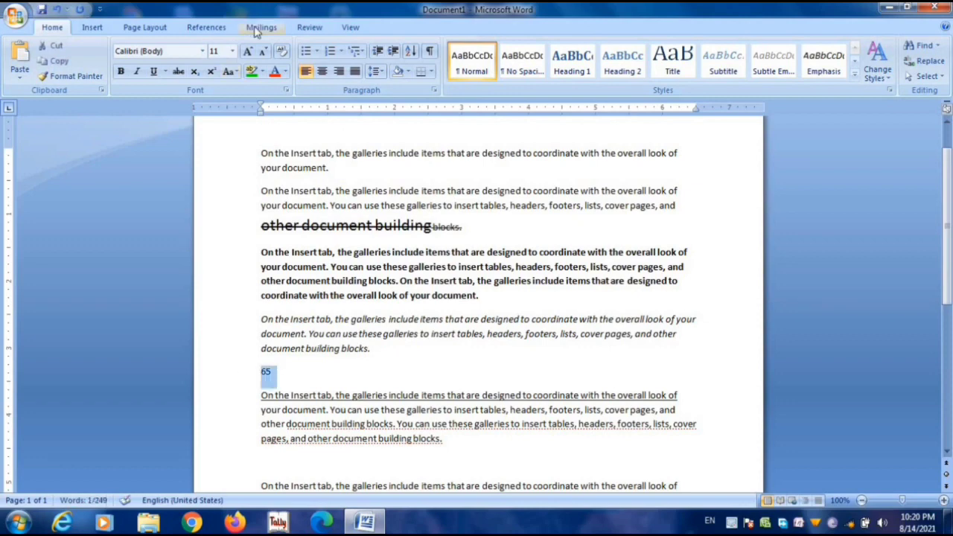
pyautogui.click(248, 51)
pyautogui.click(248, 51)
pyautogui.click(248, 50)
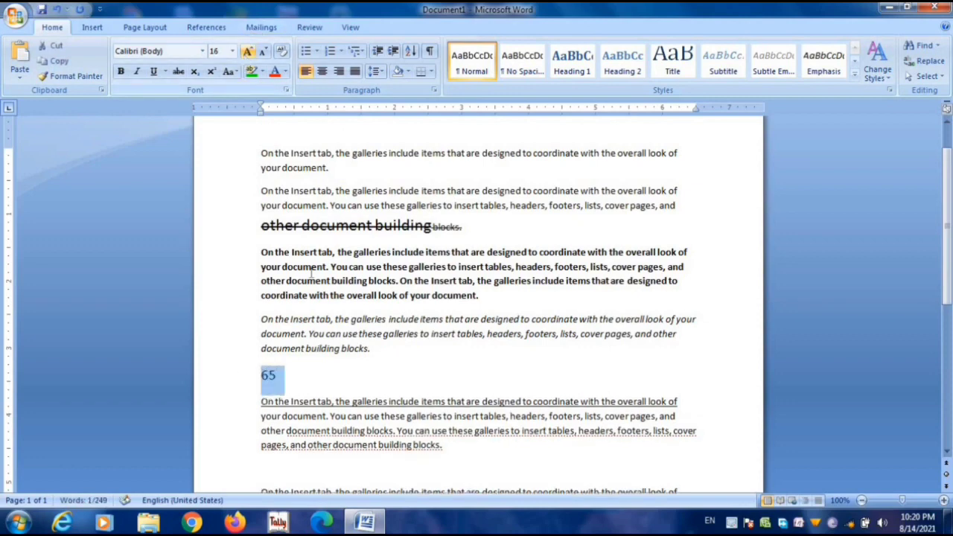
# Add a superscript 2 directly after the number 65.
pyautogui.click(293, 373)
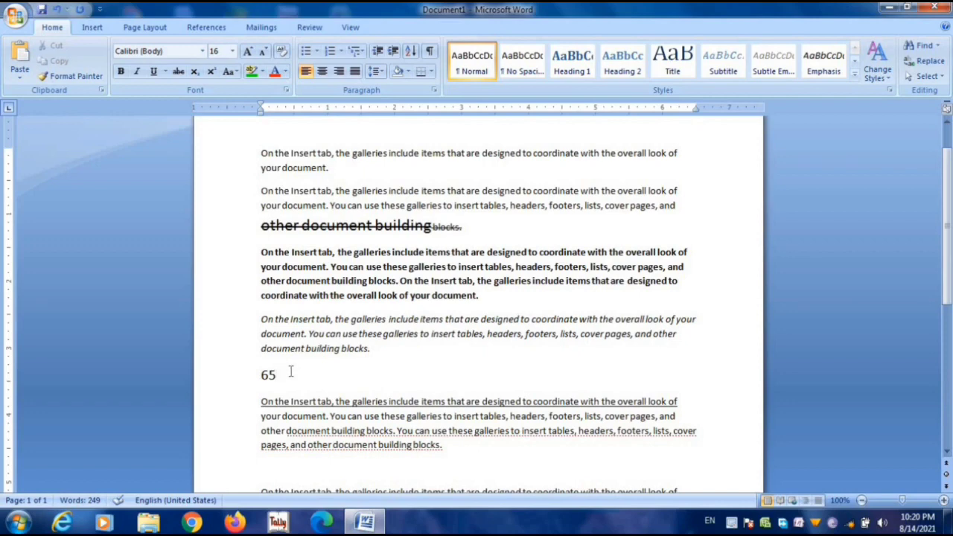
pyautogui.click(213, 77)
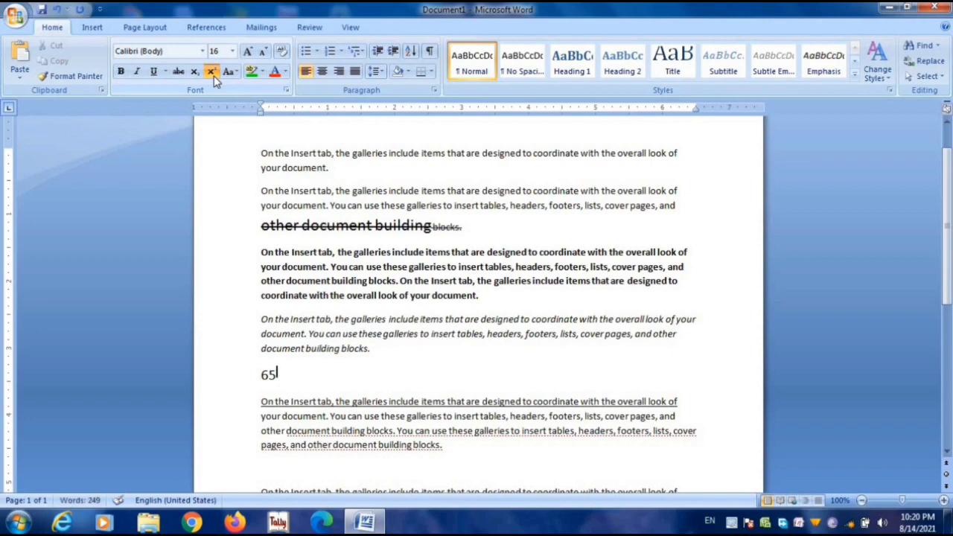
pyautogui.write('2')
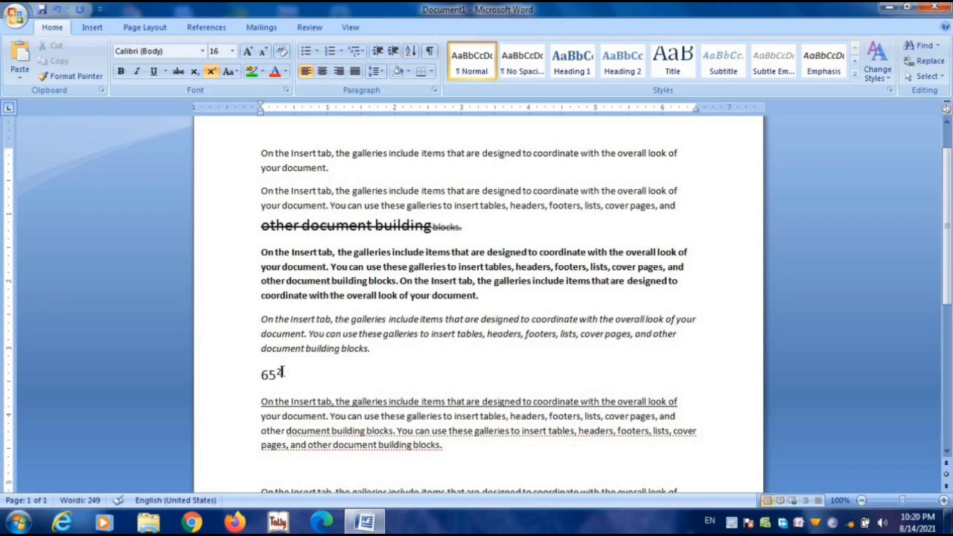
# Change the superscript 2 after the number 65 to a subscript.
pyautogui.moveTo(280, 372); pyautogui.dragTo(275, 376)
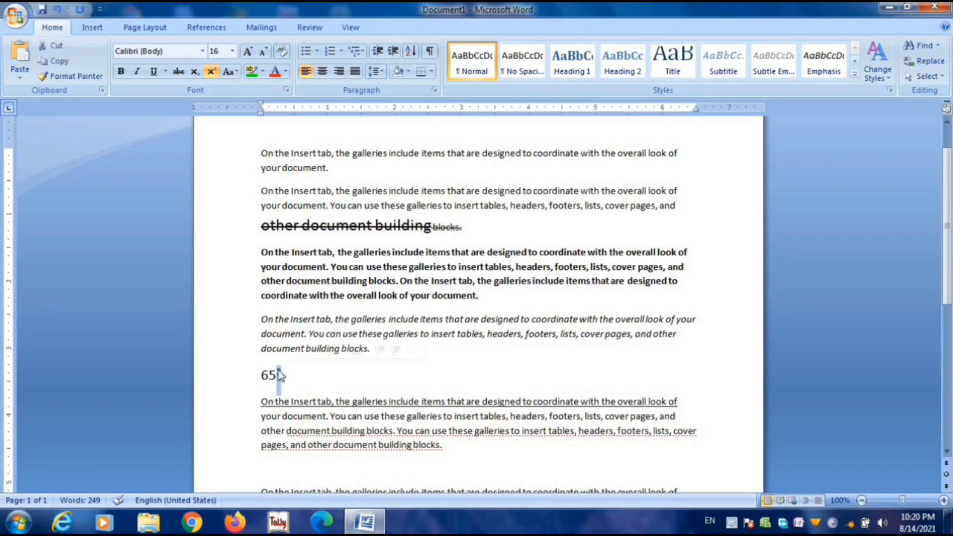
pyautogui.click(194, 73)
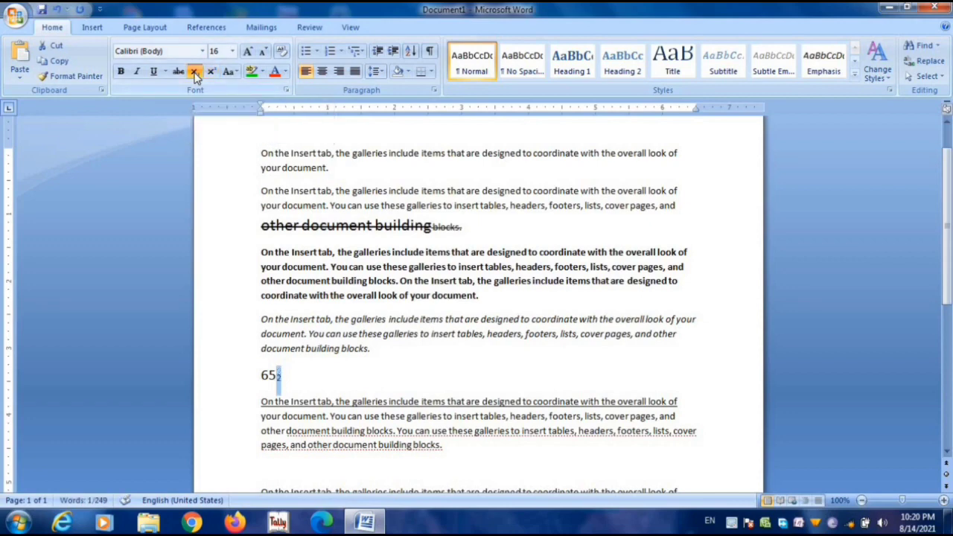
# Add the word "computer" on the same line as the 65, separated from the subscript 2 by a tab.
pyautogui.click(281, 377)
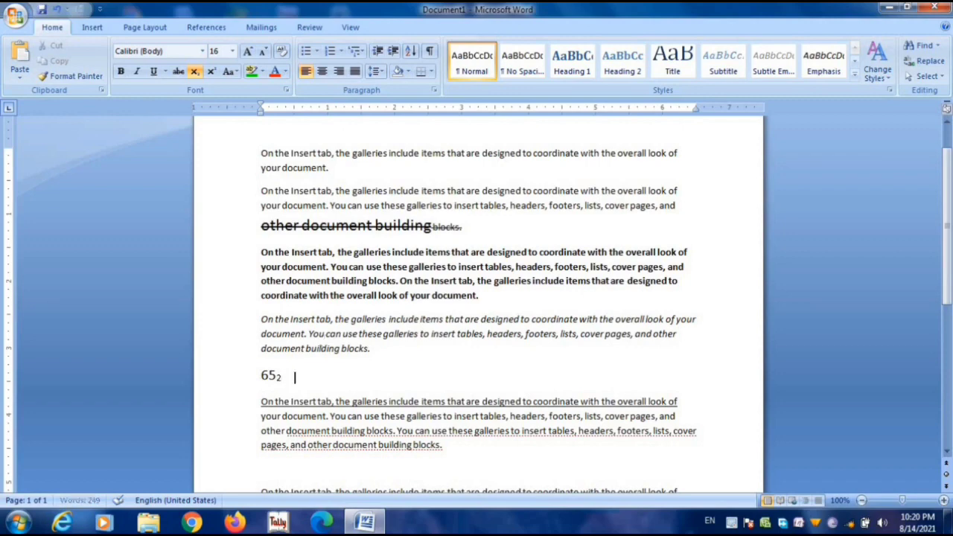
pyautogui.press('Tab')
pyautogui.write('computer')
# Enlarge the word "computer" to size 24 with Grow Font and remove its subscript formatting.
pyautogui.hotkey('shift', 'Left')
pyautogui.hotkey('shift', 'Left')
pyautogui.hotkey('shift', 'Left')
pyautogui.hotkey('shift', 'Left')
pyautogui.hotkey('shift', 'Left')
pyautogui.hotkey('shift', 'Left')
pyautogui.hotkey('shift', 'Left')
pyautogui.hotkey('shift', 'Left')
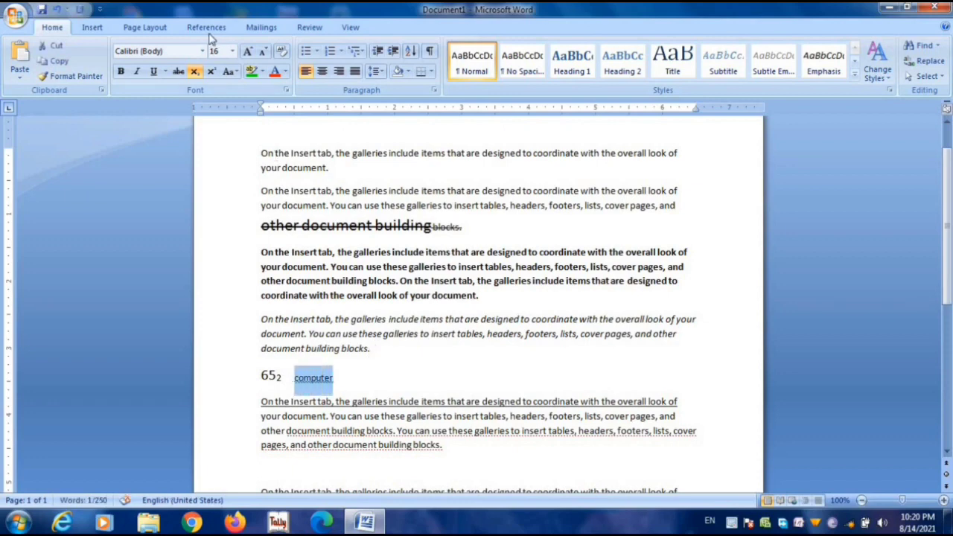
pyautogui.click(248, 53)
pyautogui.click(248, 54)
pyautogui.click(248, 53)
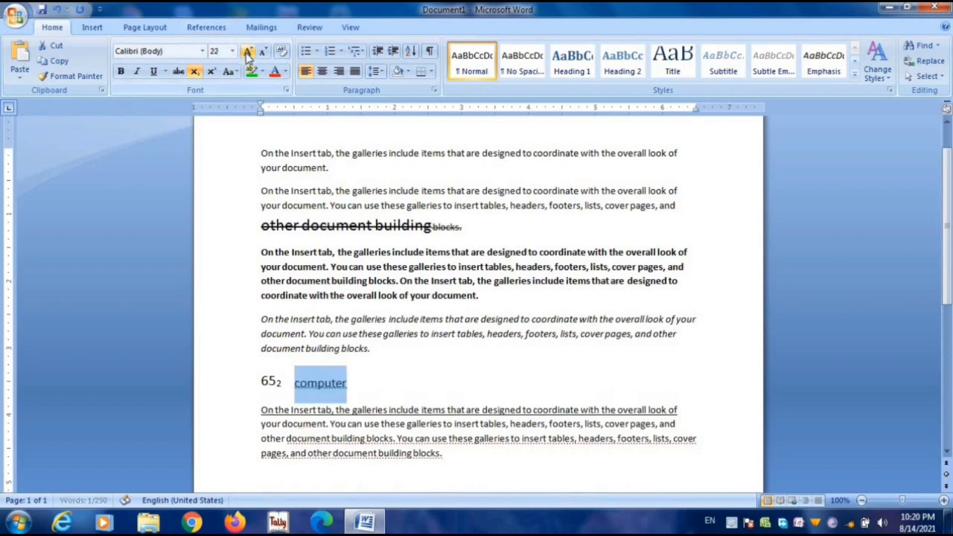
pyautogui.click(248, 54)
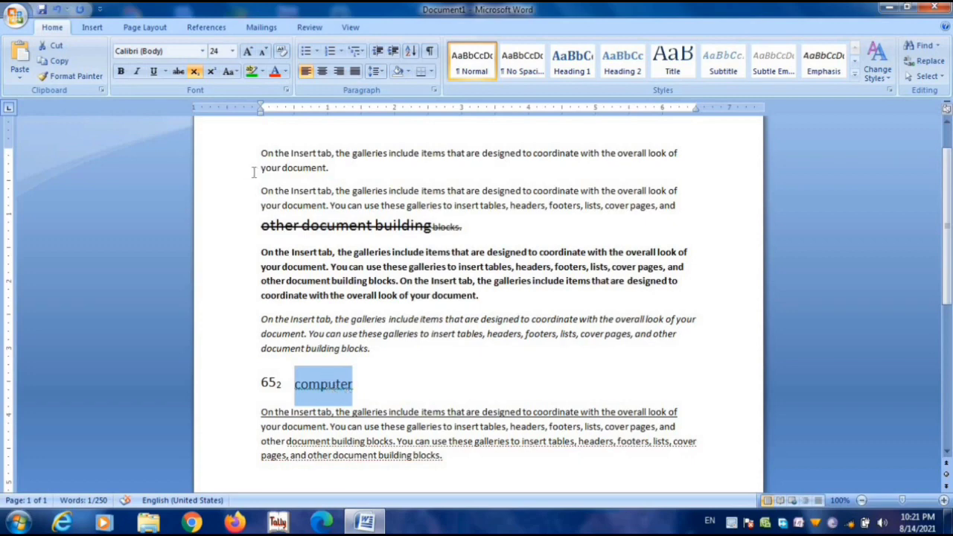
pyautogui.click(195, 72)
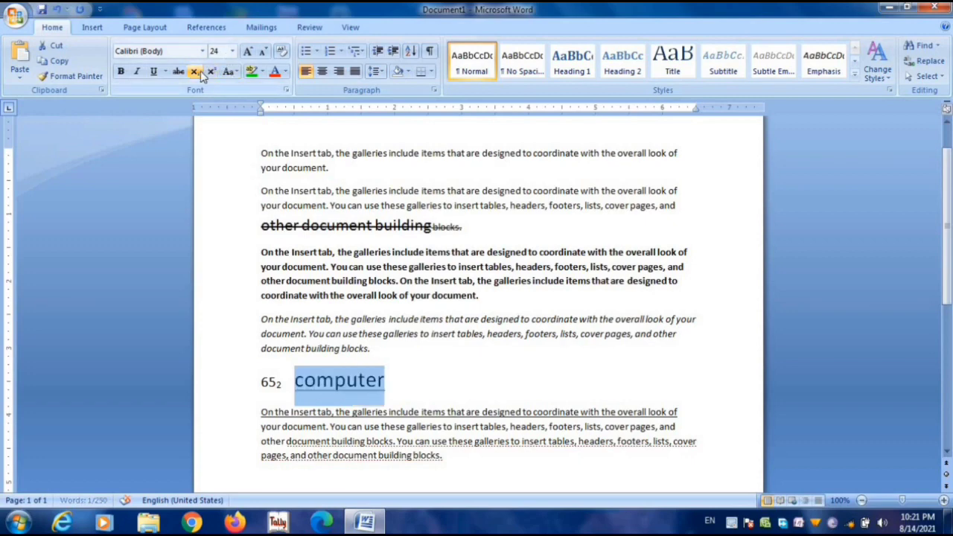
# Add an @ sign directly after "computer" and format it as superscript.
pyautogui.click(393, 376)
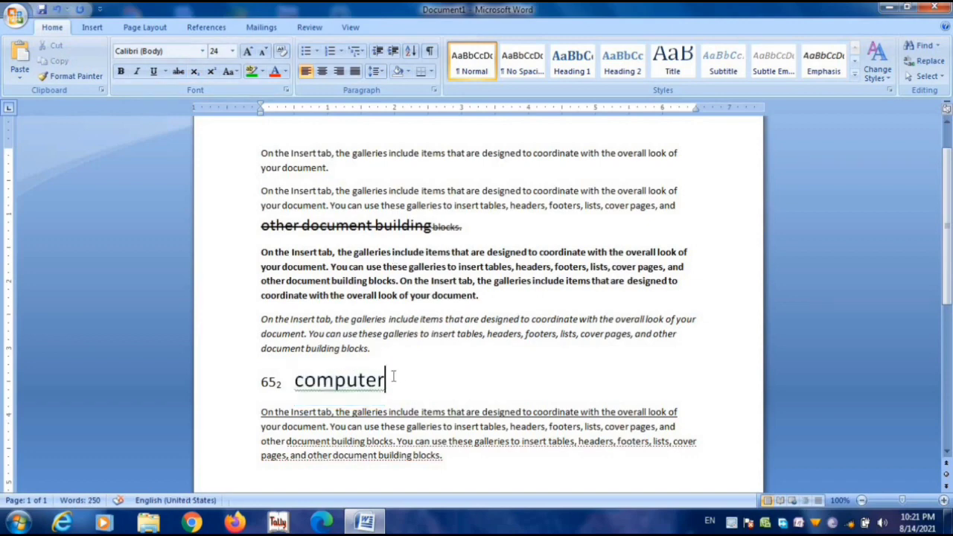
pyautogui.write('@')
pyautogui.moveTo(407, 380); pyautogui.dragTo(385, 381)
pyautogui.click(212, 71)
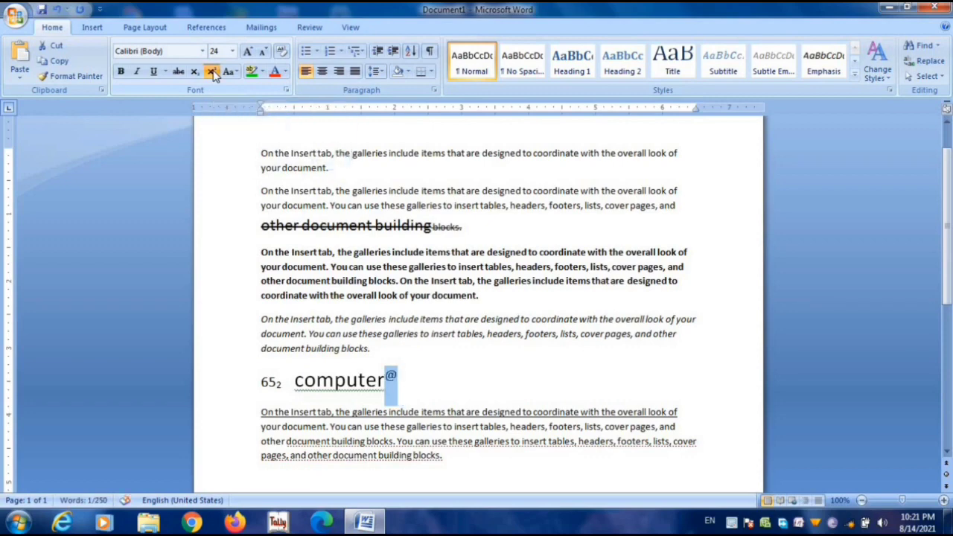
# Toggle the @ sign between subscript, superscript and normal text, finishing with superscript.
pyautogui.click(195, 73)
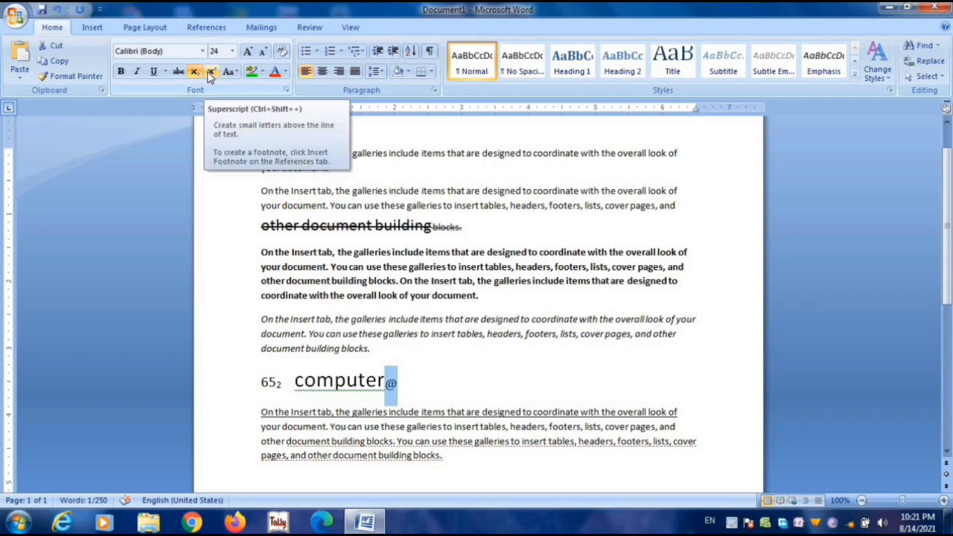
pyautogui.click(212, 73)
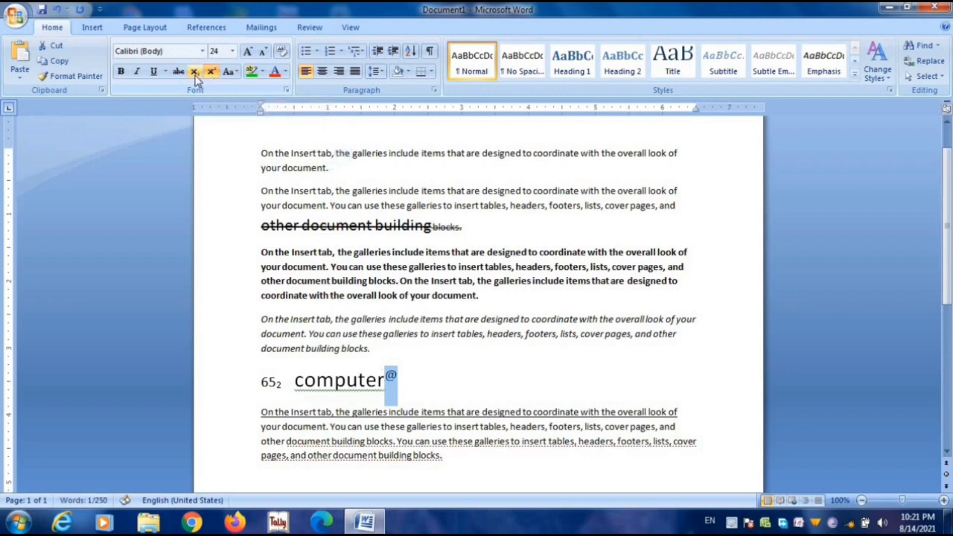
pyautogui.click(195, 74)
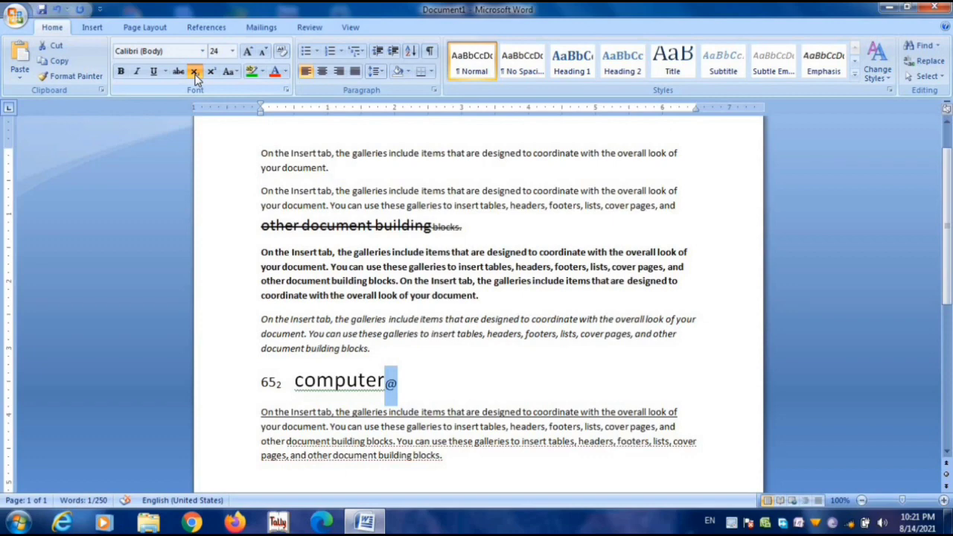
pyautogui.click(195, 75)
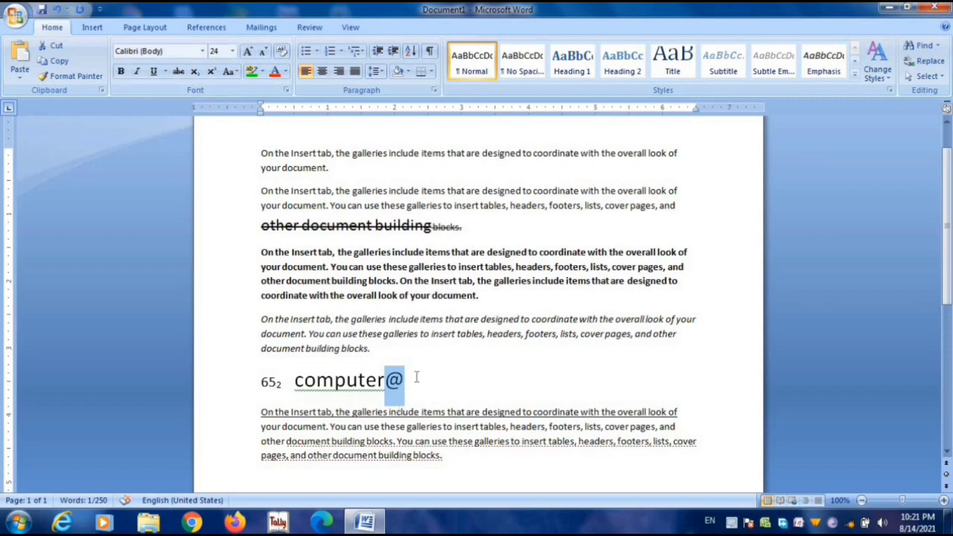
pyautogui.click(211, 73)
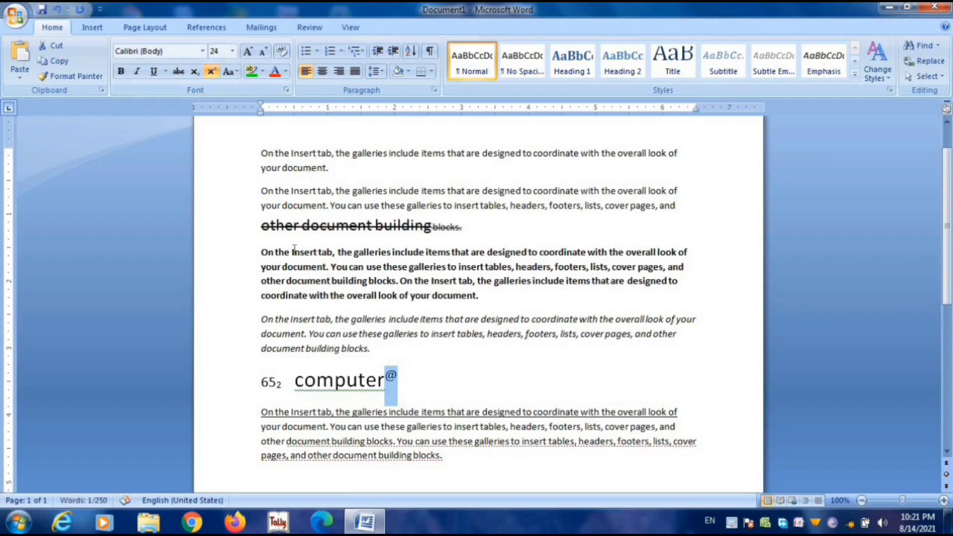
# Apply Sentence case to the first two lines of the second paragraph.
pyautogui.click(341, 349)
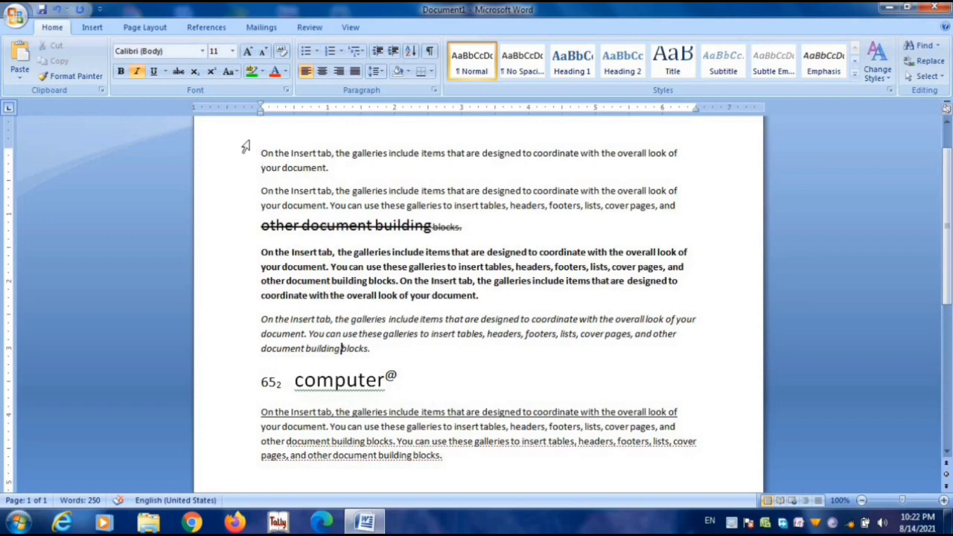
pyautogui.click(235, 73)
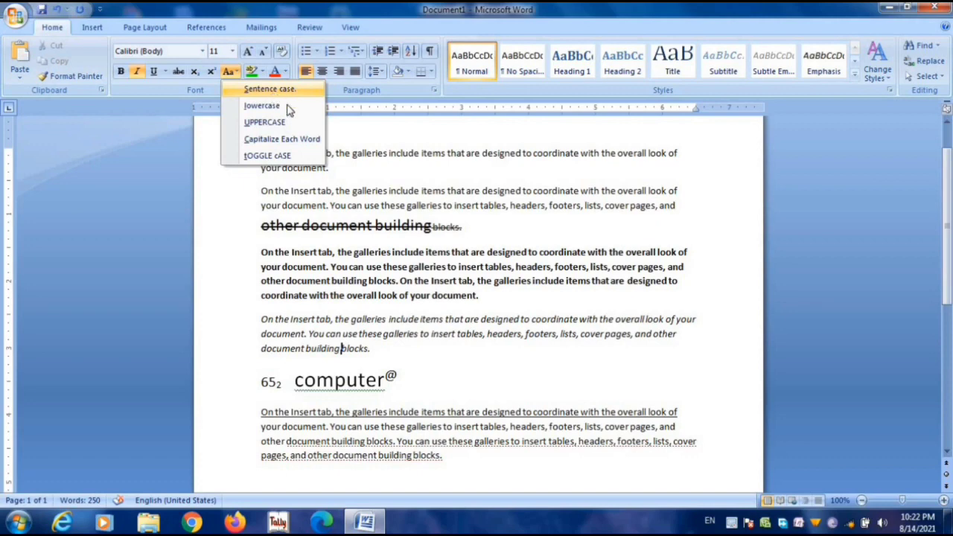
pyautogui.click(262, 193)
pyautogui.moveTo(262, 192); pyautogui.dragTo(676, 205)
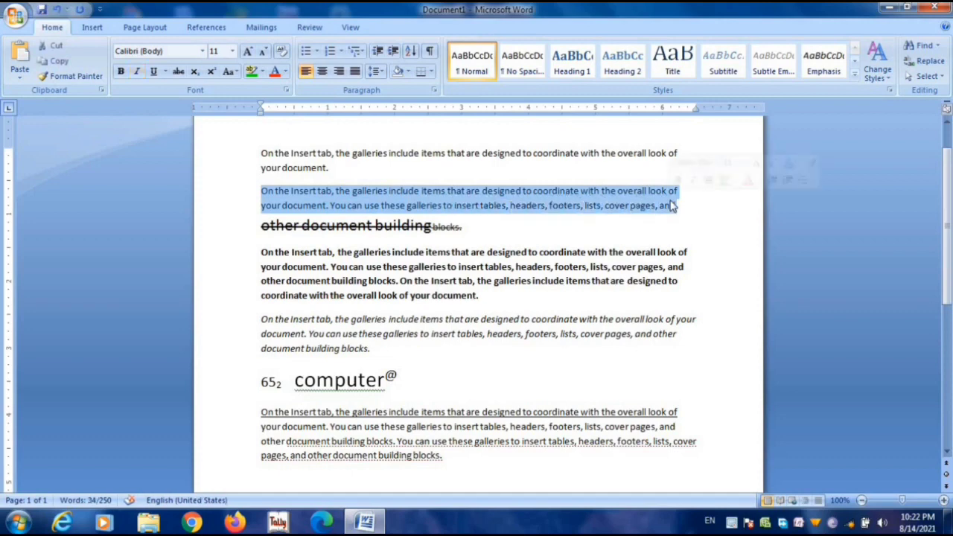
pyautogui.click(234, 74)
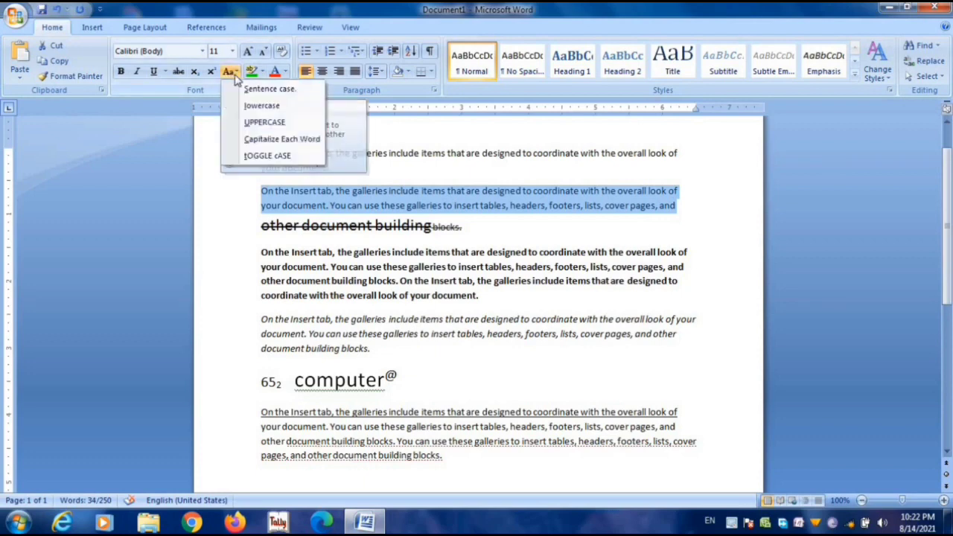
pyautogui.click(251, 89)
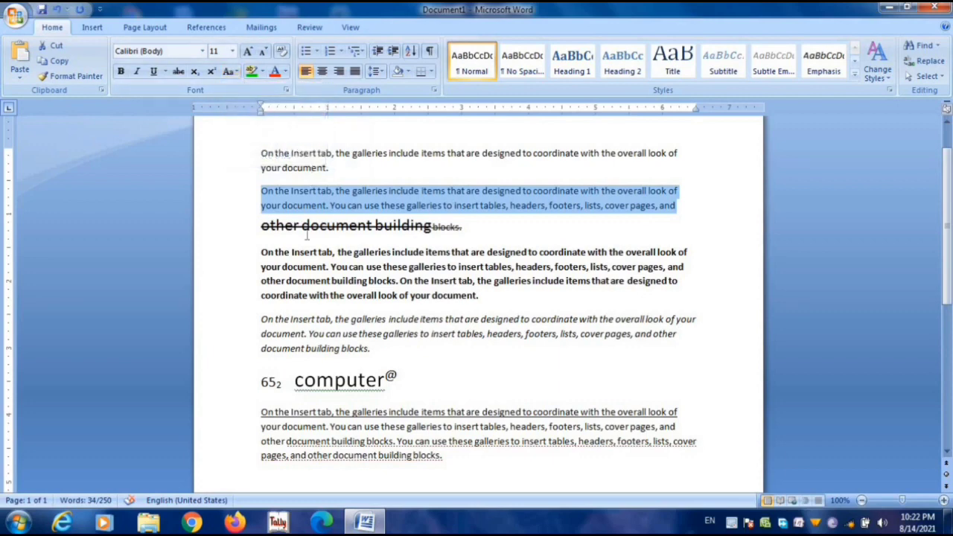
# Convert the bold third paragraph to UPPERCASE.
pyautogui.click(262, 252)
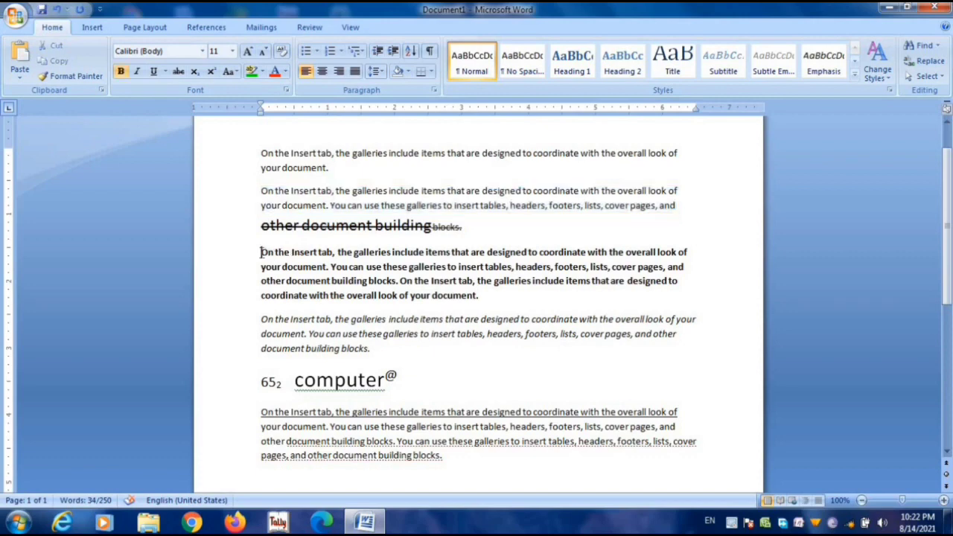
pyautogui.moveTo(262, 251); pyautogui.dragTo(478, 296)
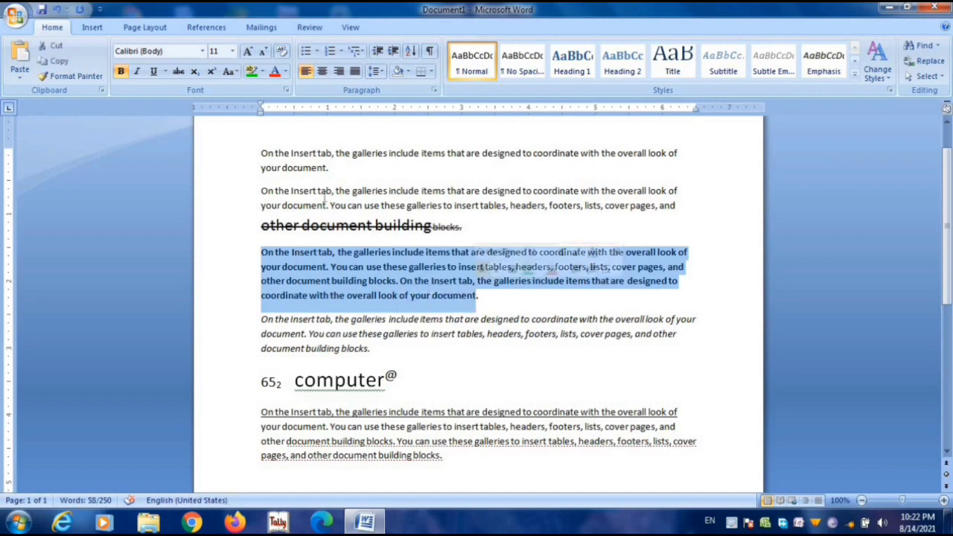
pyautogui.click(232, 72)
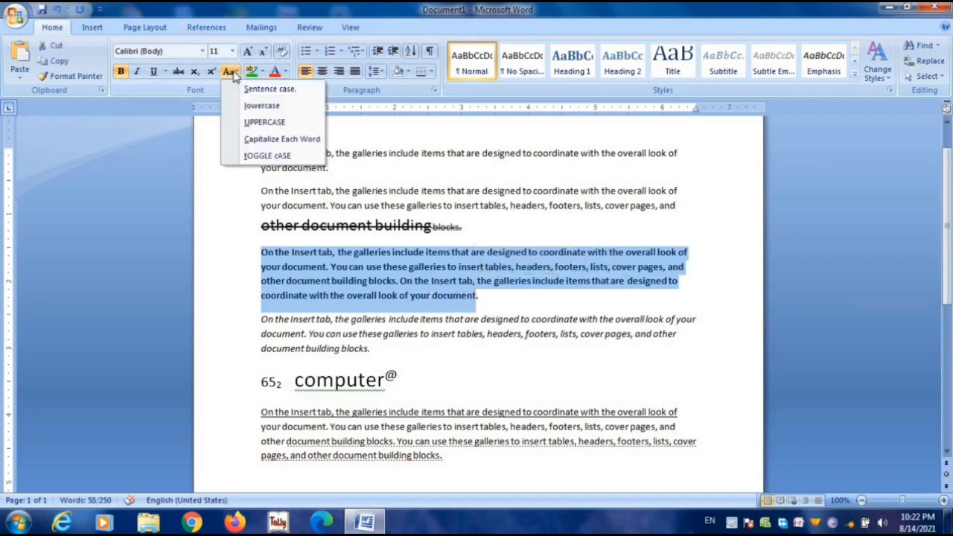
pyautogui.click(249, 122)
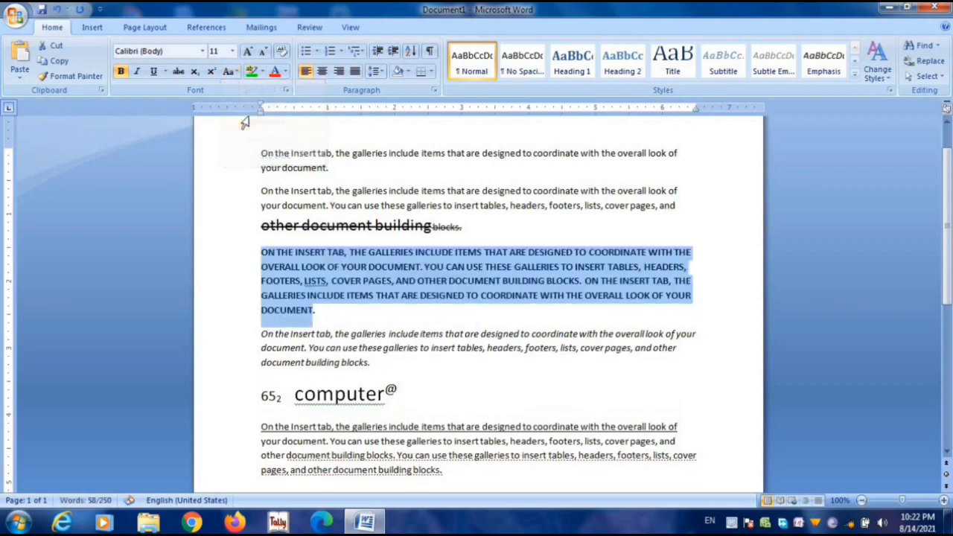
pyautogui.click(333, 298)
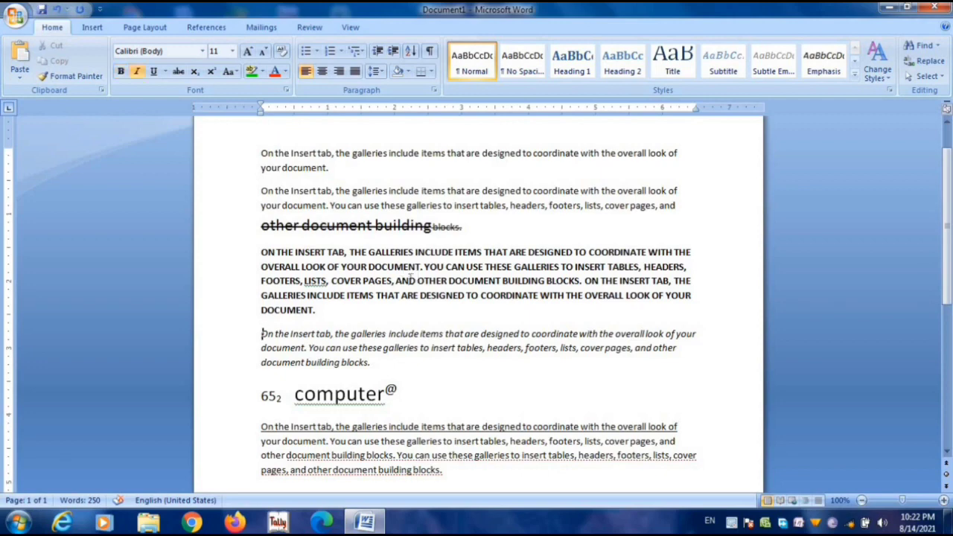
# Convert the end of the bold third paragraph, from "AND OTHER DOCUMENT BUILDING BLOCKS" onward, to lowercase.
pyautogui.moveTo(396, 281); pyautogui.dragTo(405, 308)
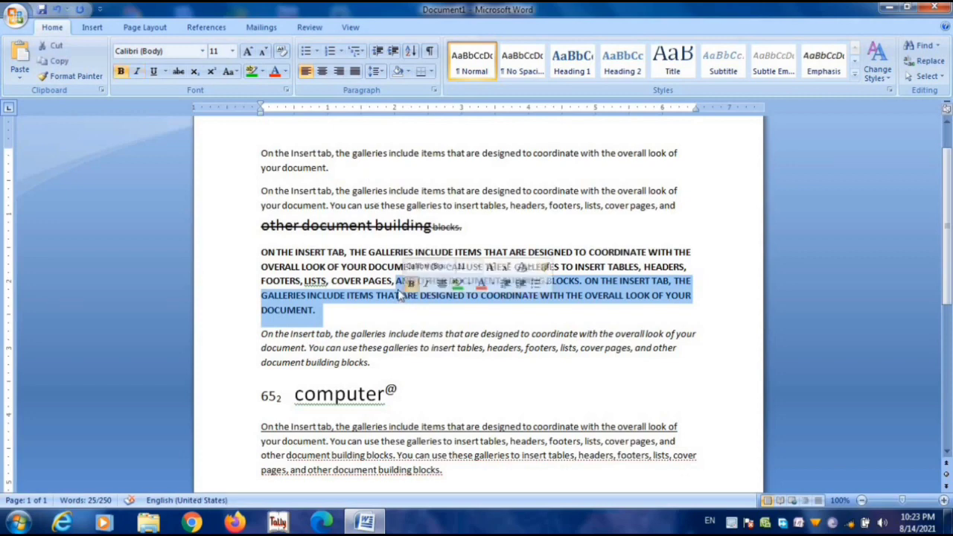
pyautogui.click(229, 72)
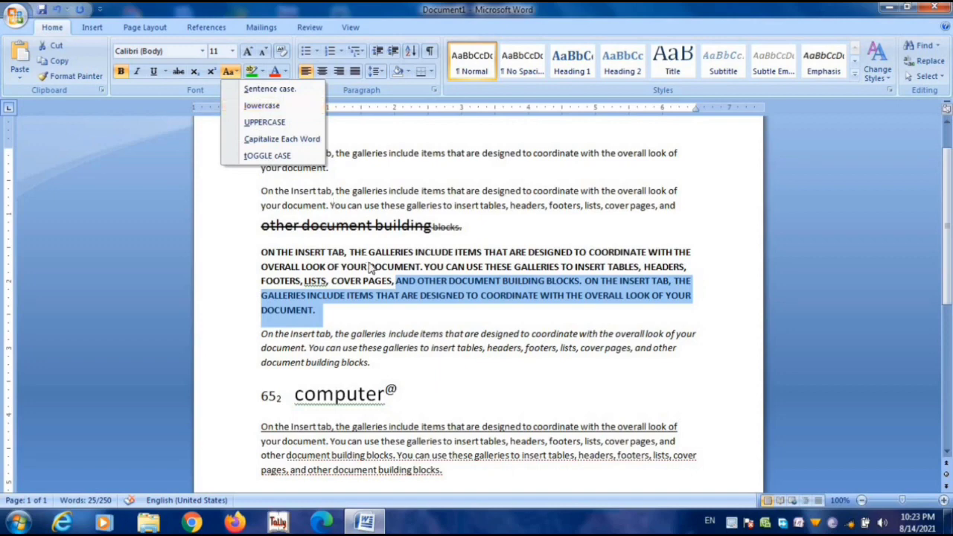
pyautogui.click(287, 111)
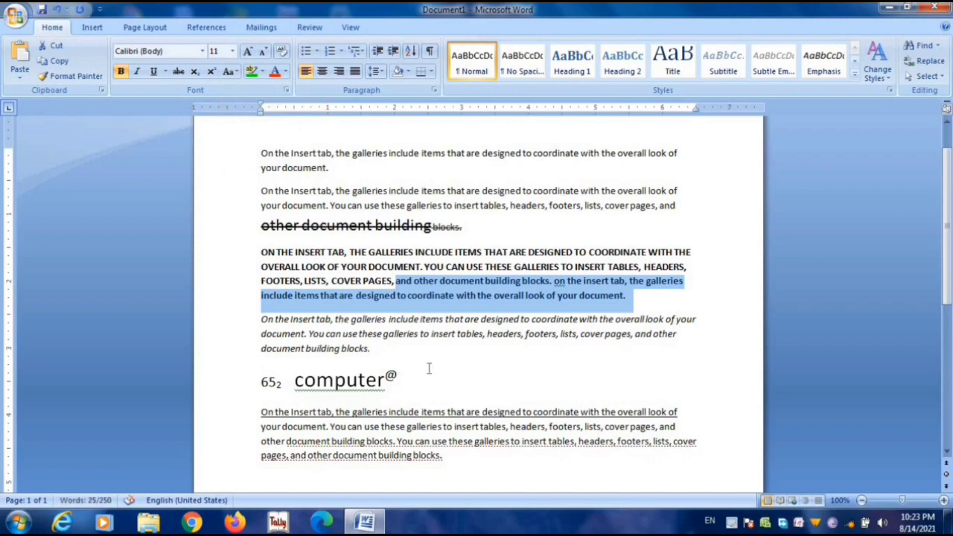
# Apply Capitalize Each Word to the first sentence of the italic fourth paragraph.
pyautogui.moveTo(262, 320); pyautogui.dragTo(304, 333)
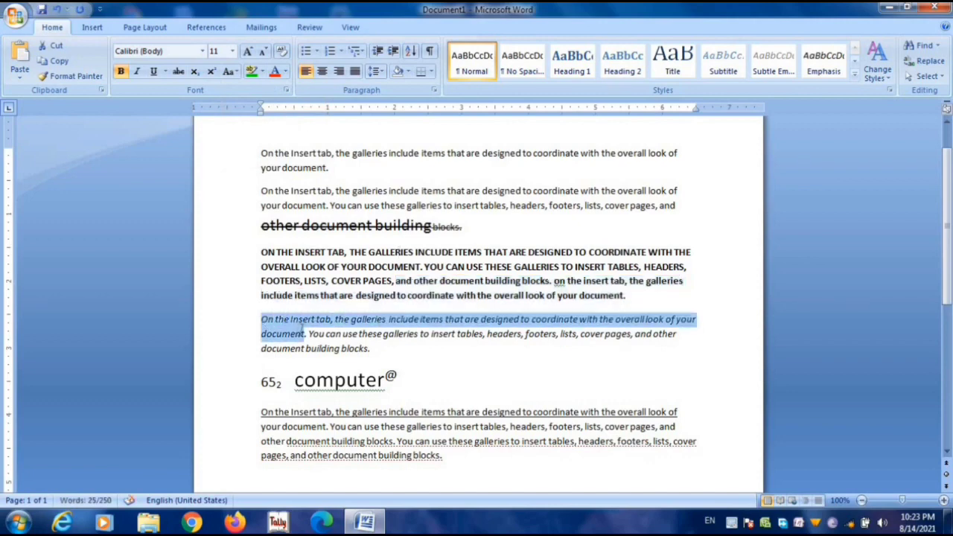
pyautogui.click(231, 71)
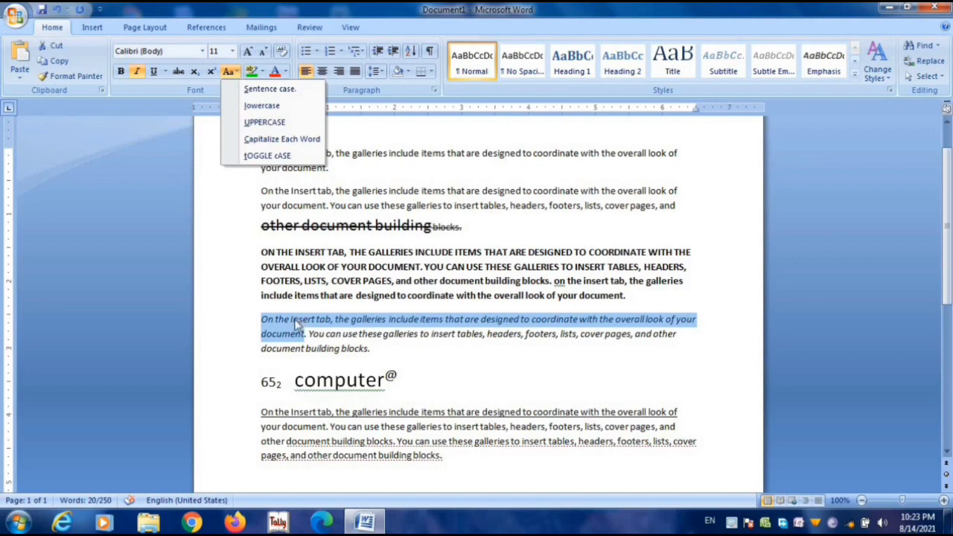
pyautogui.click(300, 141)
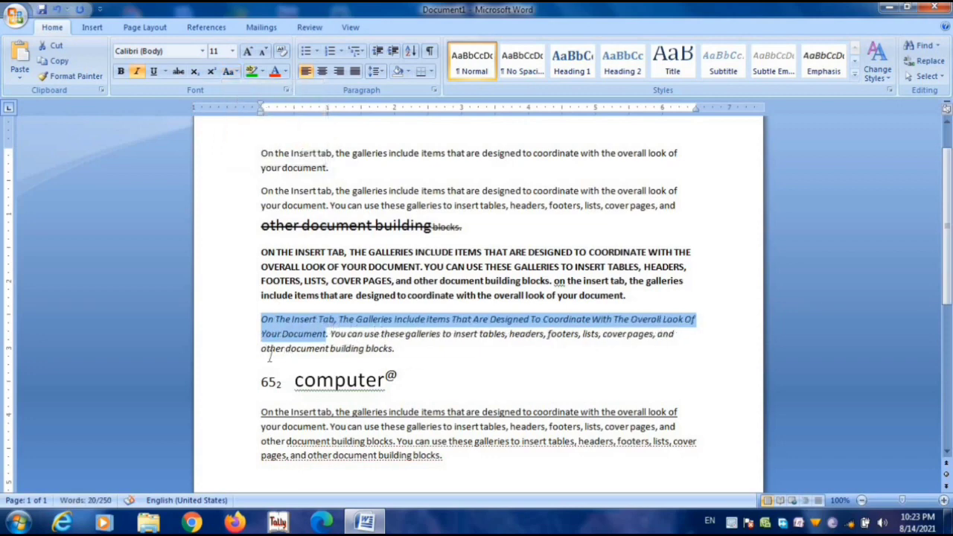
# Apply tOGGLE cASE to the second sentence of the italic paragraph, starting at "You can use these galleries".
pyautogui.click(229, 73)
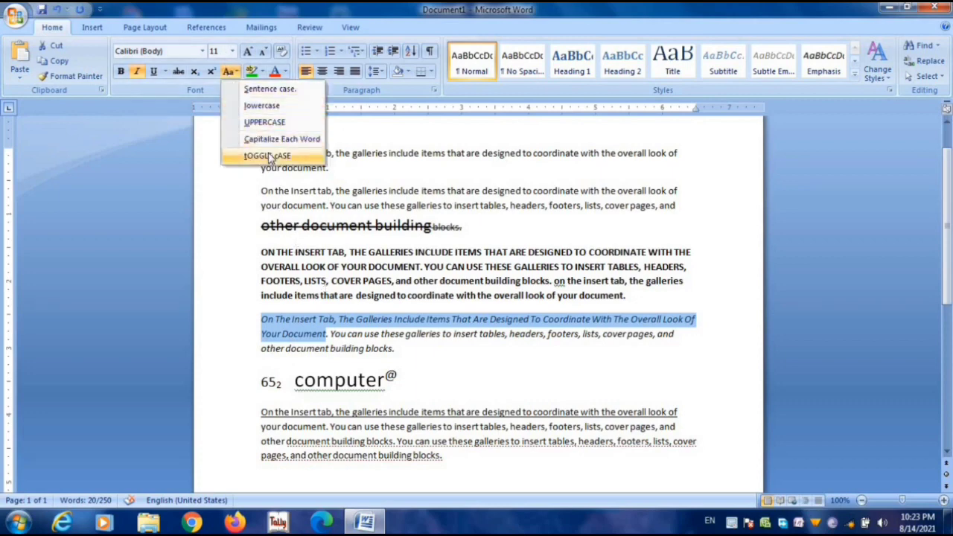
pyautogui.click(331, 334)
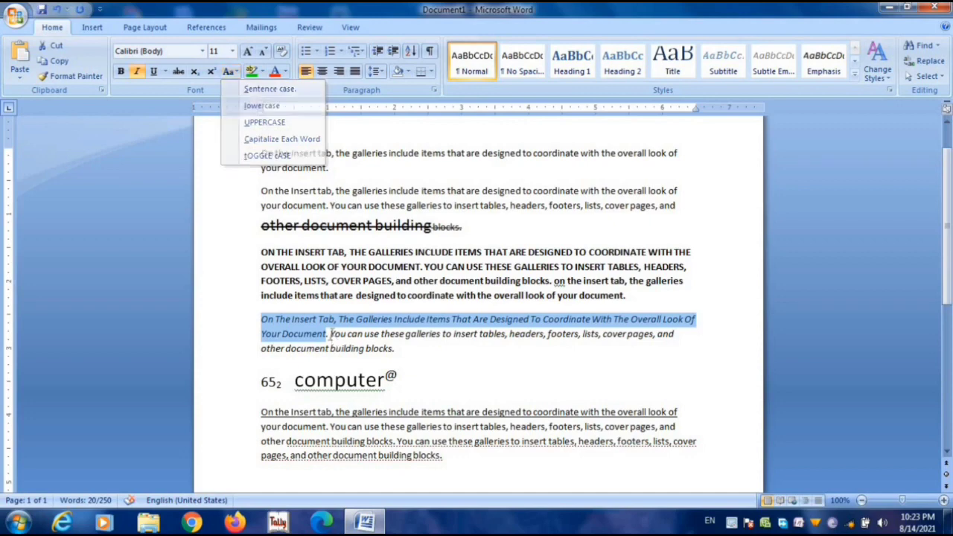
pyautogui.moveTo(332, 334); pyautogui.dragTo(387, 350)
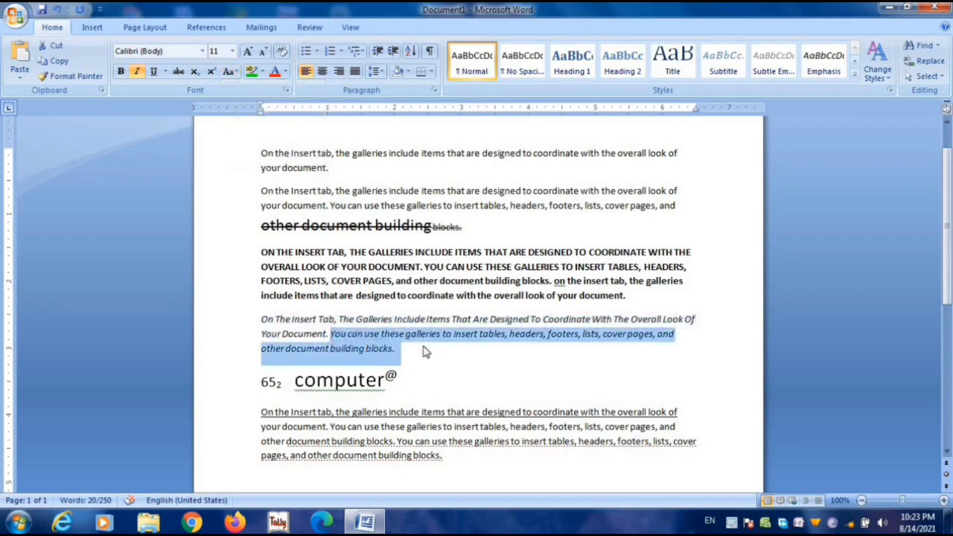
pyautogui.click(229, 71)
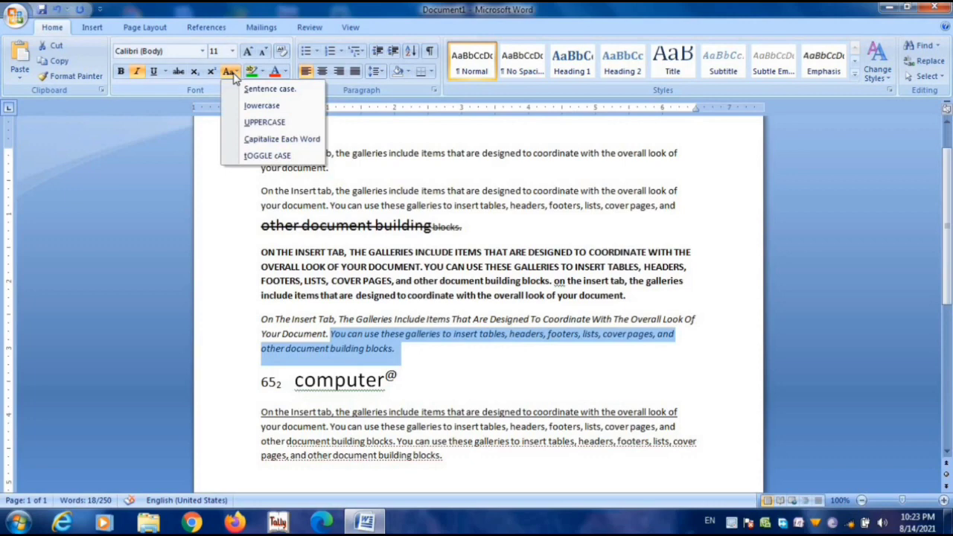
pyautogui.click(260, 157)
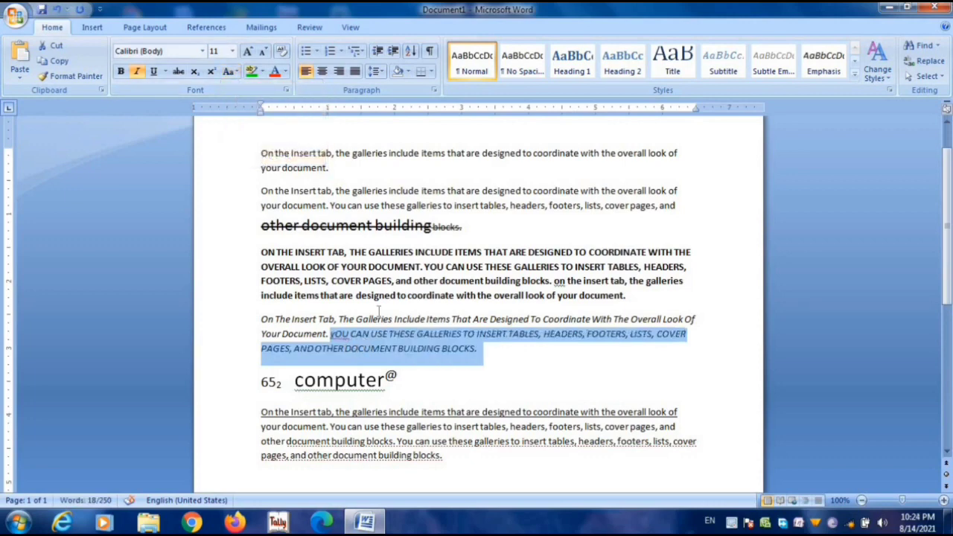
# Apply tOGGLE cASE to the first paragraph.
pyautogui.moveTo(260, 152); pyautogui.dragTo(317, 167)
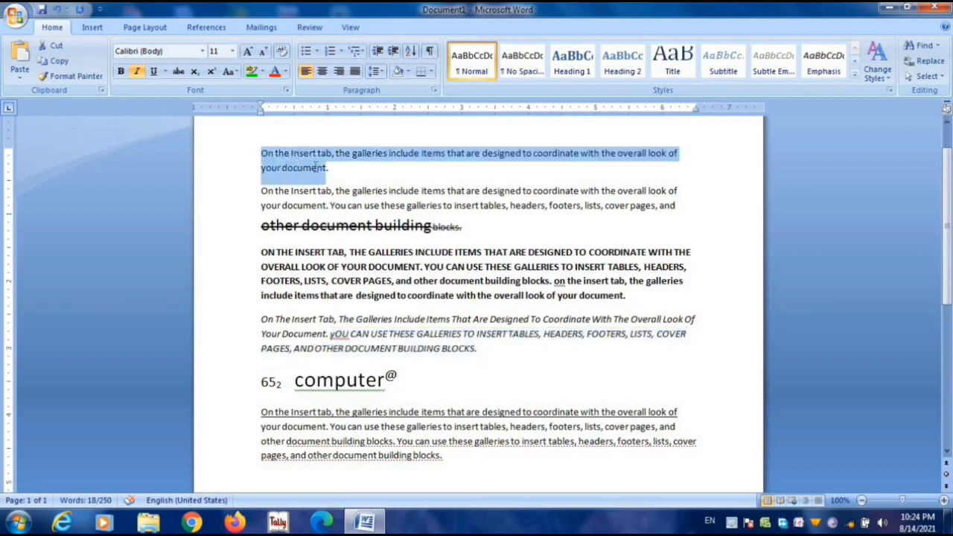
pyautogui.click(230, 72)
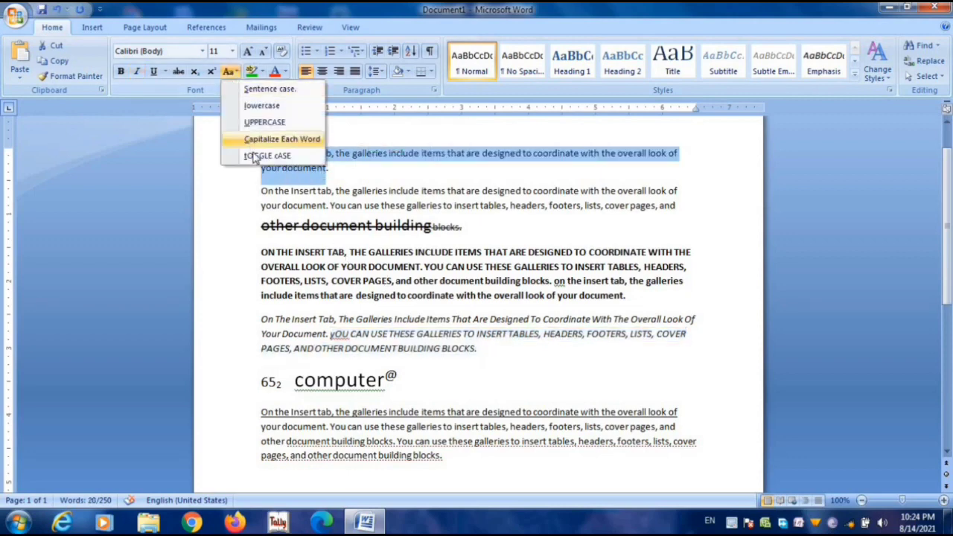
pyautogui.click(253, 156)
pyautogui.click(384, 168)
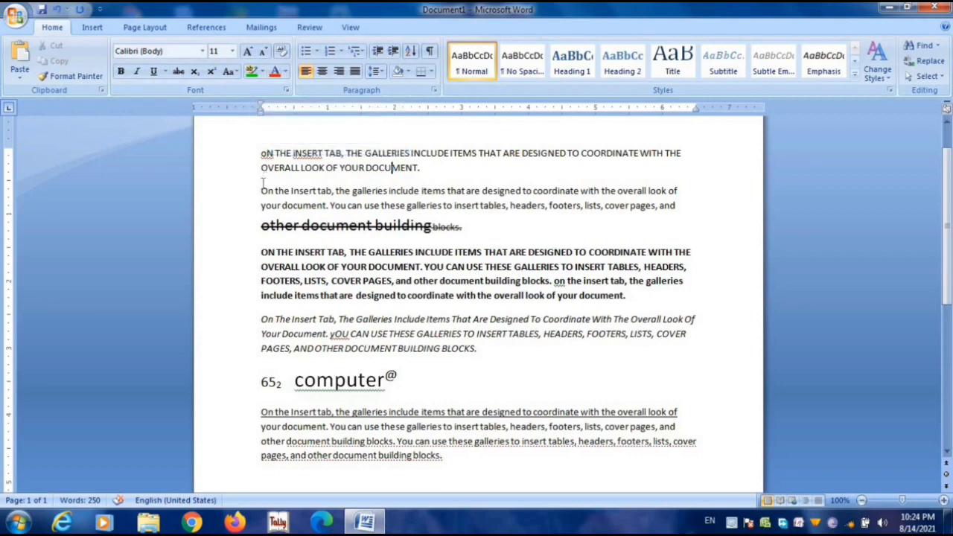
# Highlight the entire second paragraph, including its struck-through ending, in green.
pyautogui.moveTo(262, 190); pyautogui.dragTo(516, 195)
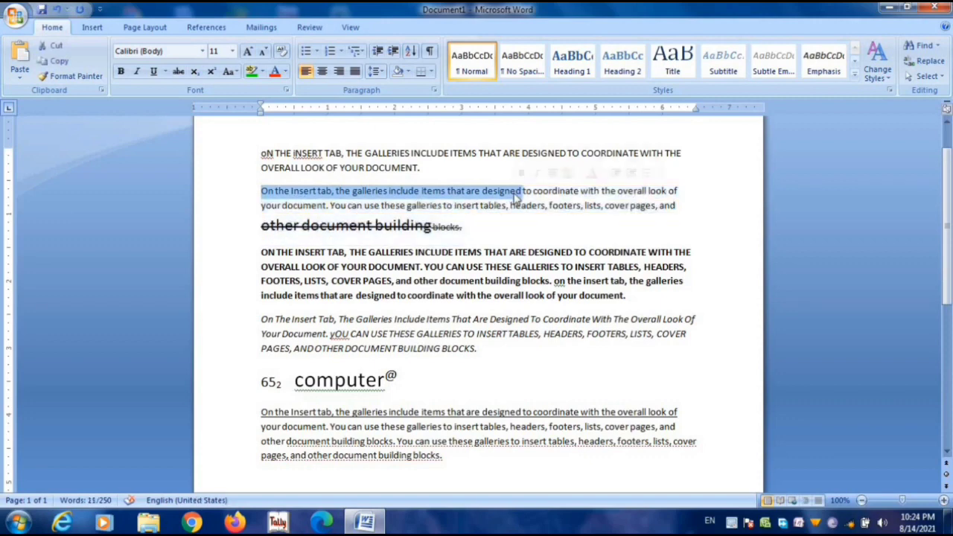
pyautogui.click(259, 194)
pyautogui.doubleClick(258, 194)
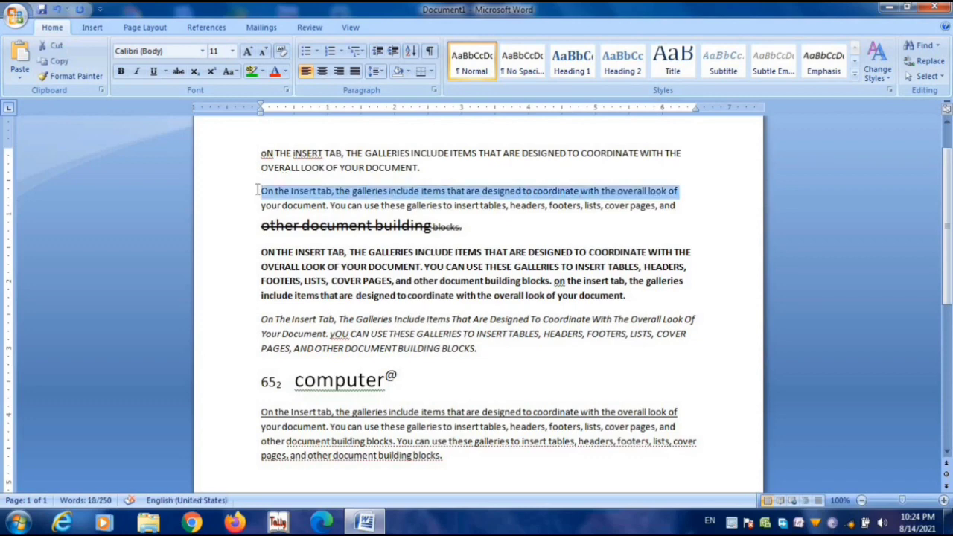
pyautogui.hotkey('shift', 'Down')
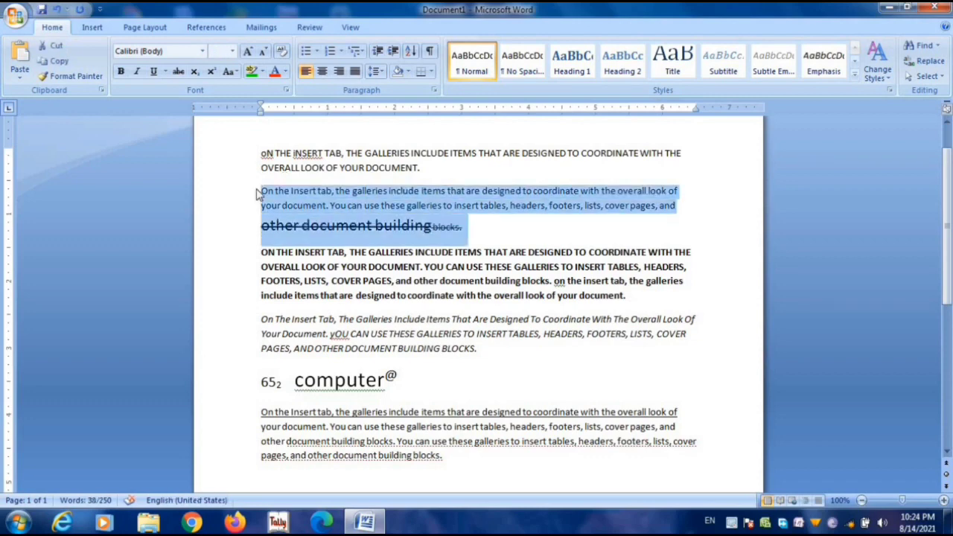
pyautogui.click(252, 72)
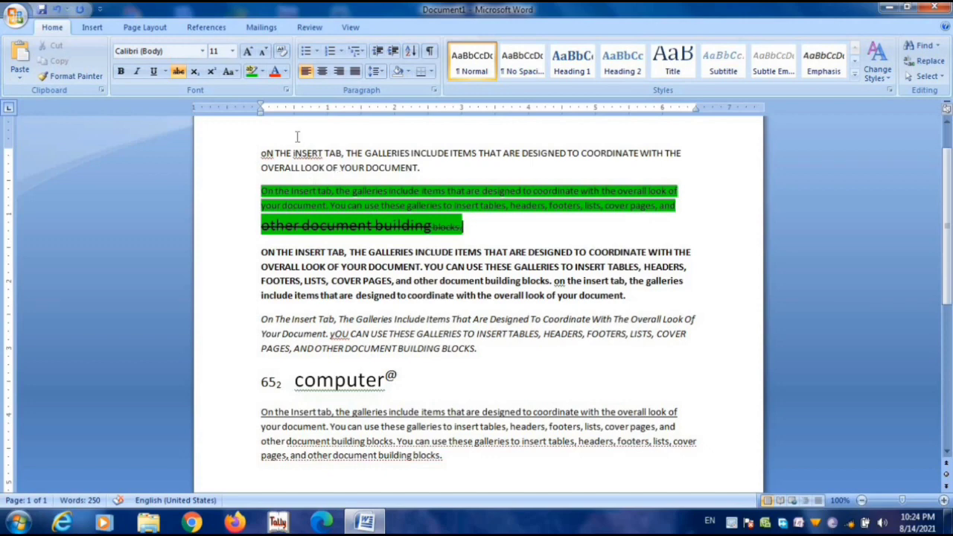
# Highlight in red the passage from "with the overall look of your document." to "The Galleries Include Items" in the italic paragraph.
pyautogui.click(263, 72)
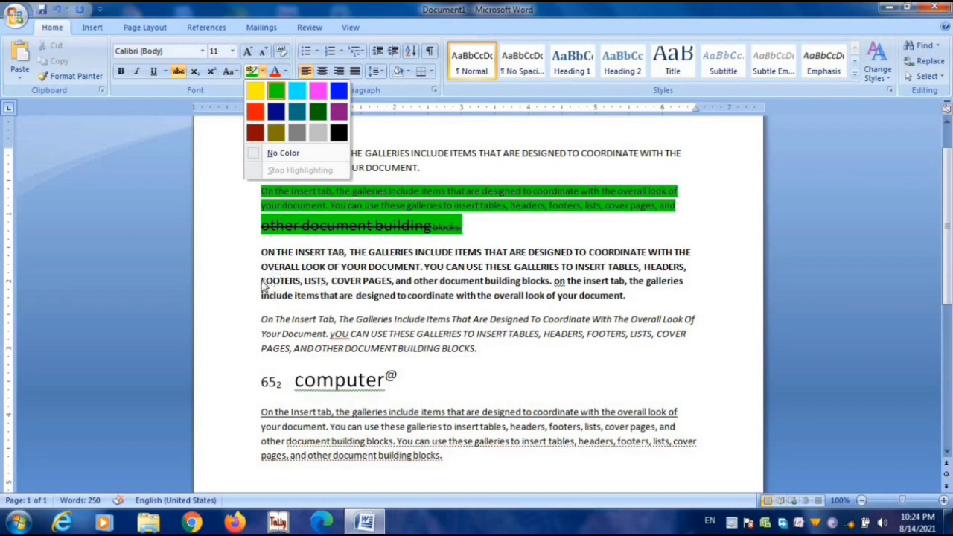
pyautogui.click(463, 227)
pyautogui.moveTo(463, 227); pyautogui.dragTo(466, 269)
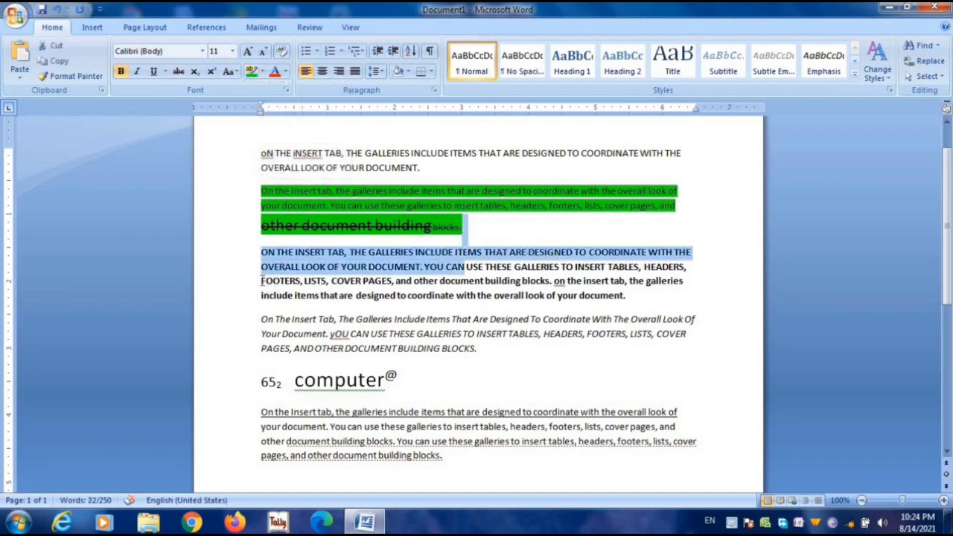
pyautogui.moveTo(261, 280); pyautogui.dragTo(262, 286)
pyautogui.press('Right')
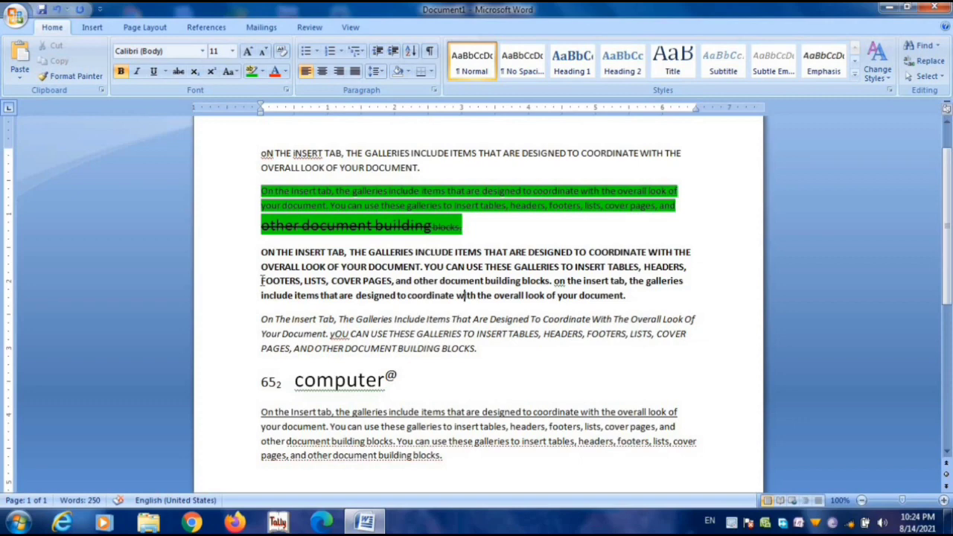
pyautogui.hotkey('shift', 'Down')
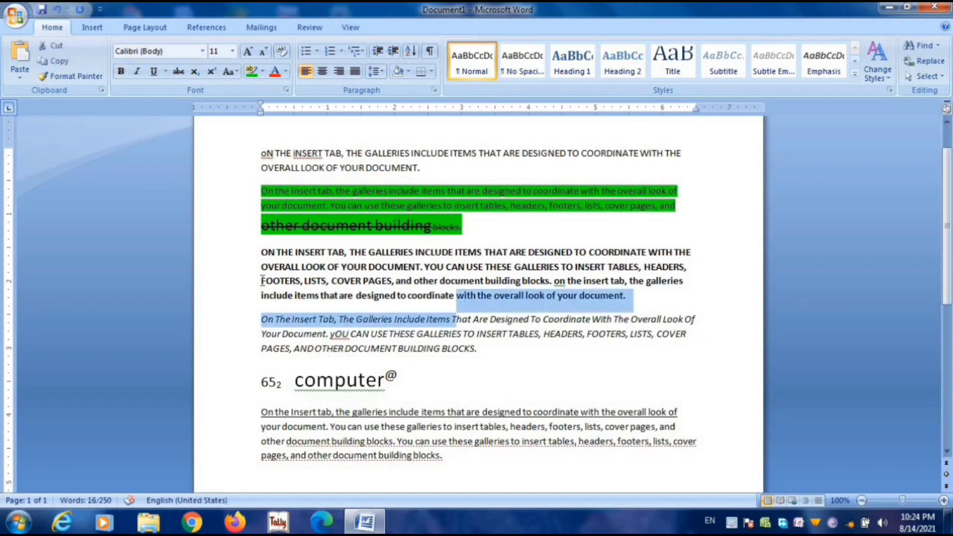
pyautogui.click(263, 72)
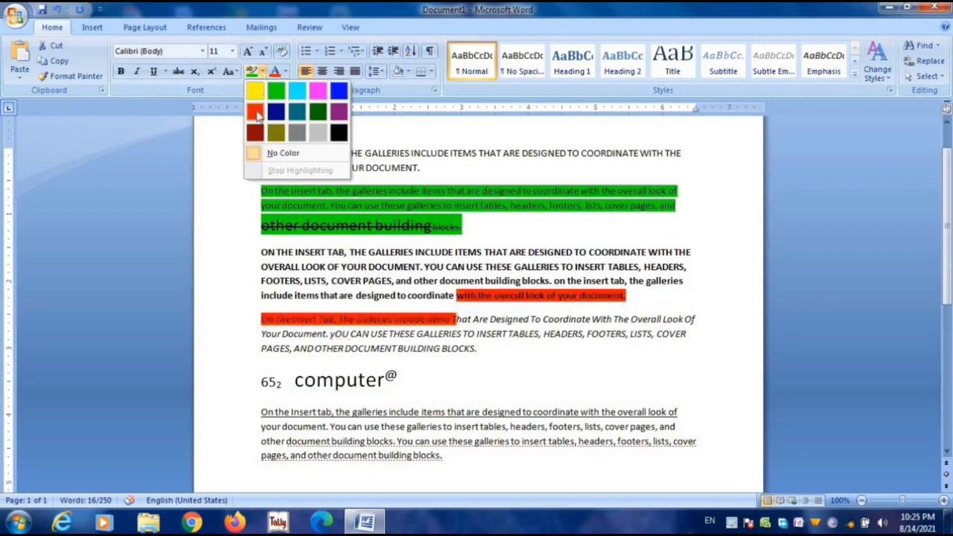
pyautogui.click(256, 112)
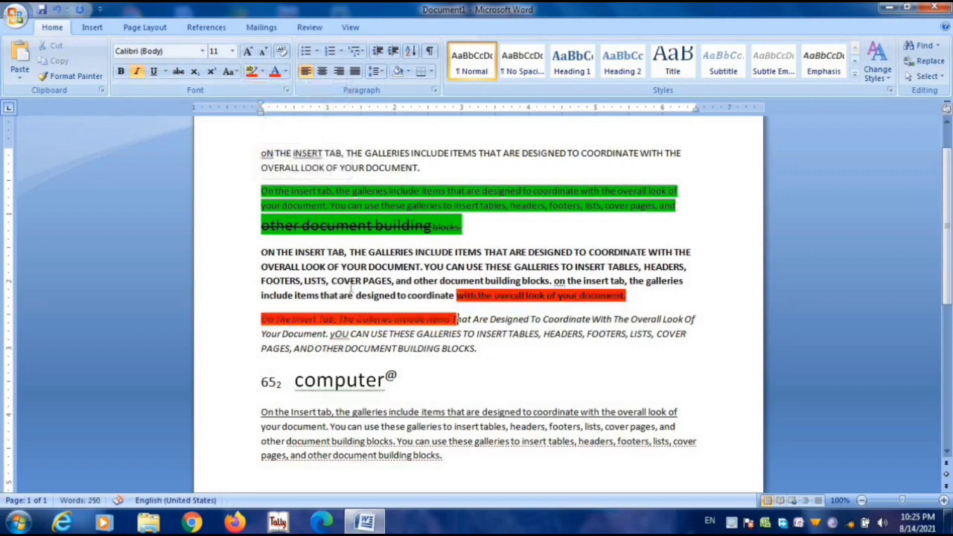
pyautogui.doubleClick(528, 307)
pyautogui.click(603, 308)
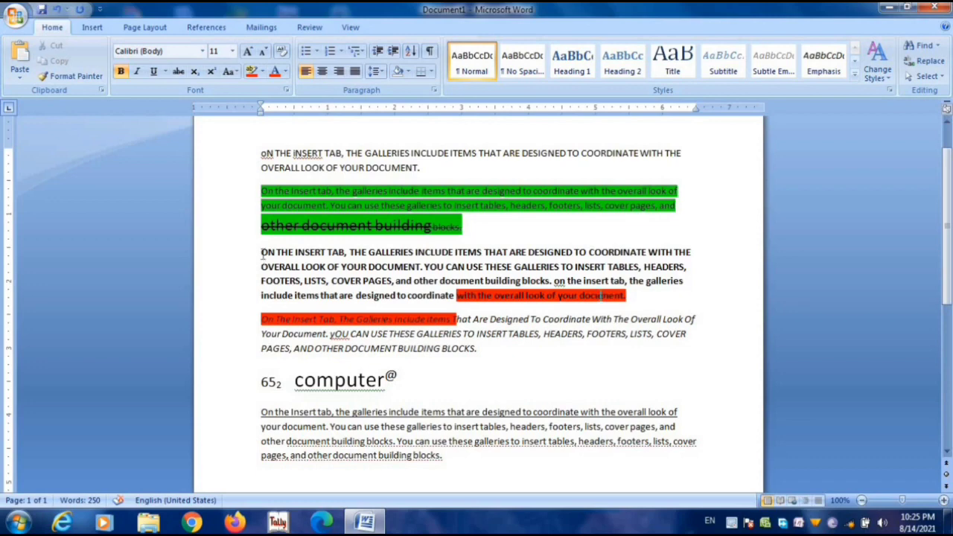
# Set the font color of the first sentence of the bold third paragraph to the base purple theme color.
pyautogui.moveTo(262, 254); pyautogui.dragTo(403, 271)
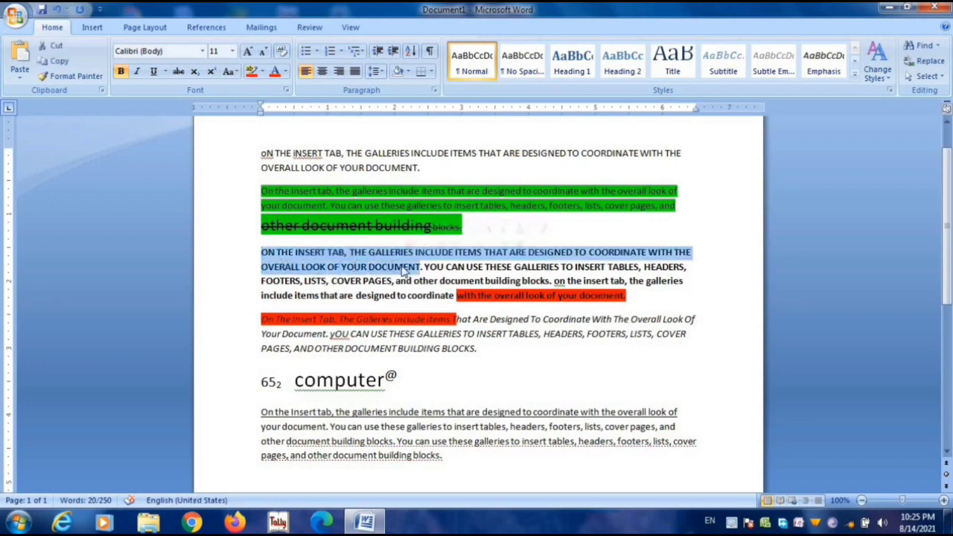
pyautogui.click(285, 72)
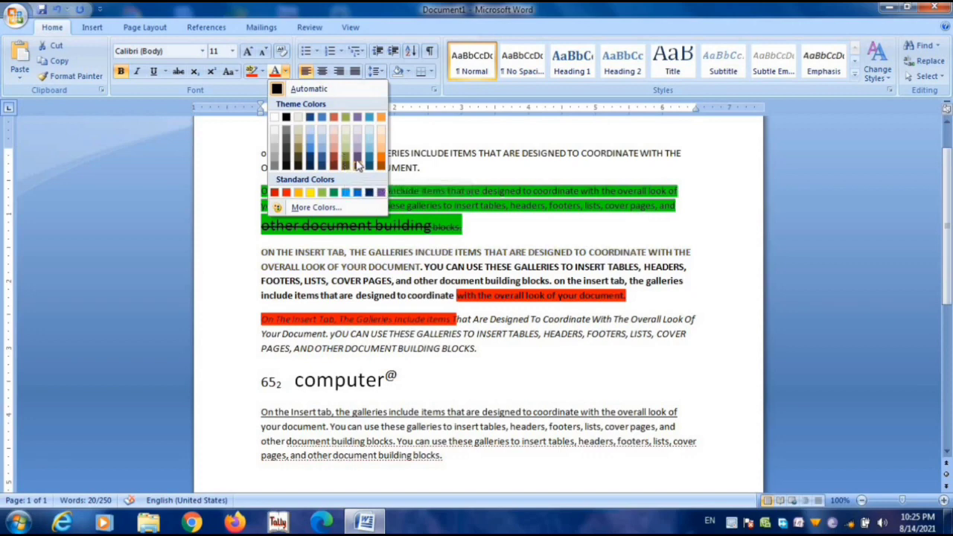
pyautogui.click(359, 118)
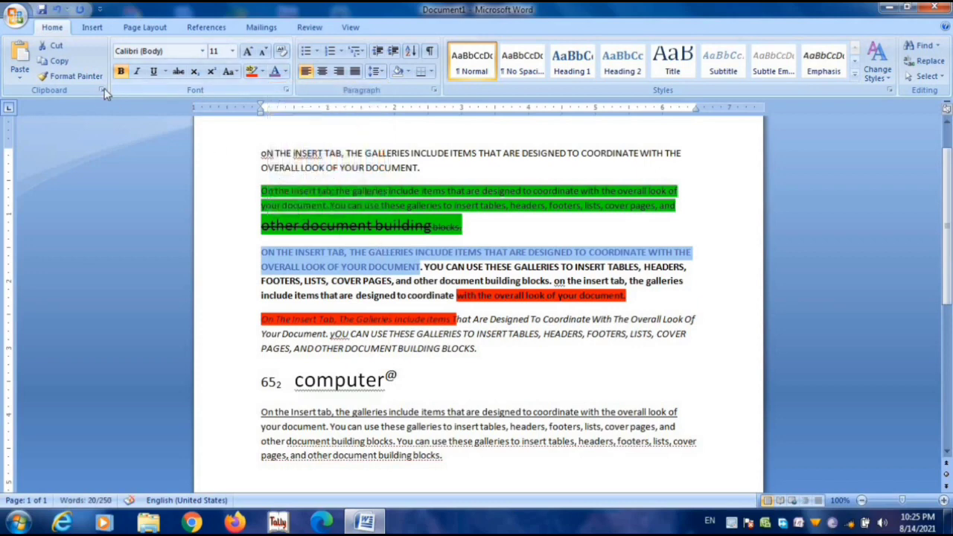
# Try to copy the purple sentence's formatting onto the green-highlighted second paragraph with Format Painter.
pyautogui.click(71, 76)
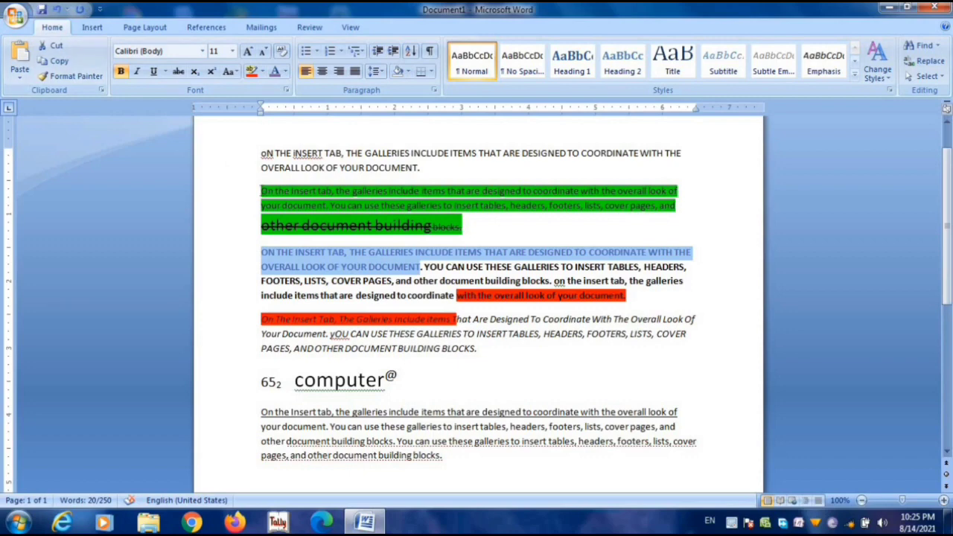
pyautogui.click(88, 77)
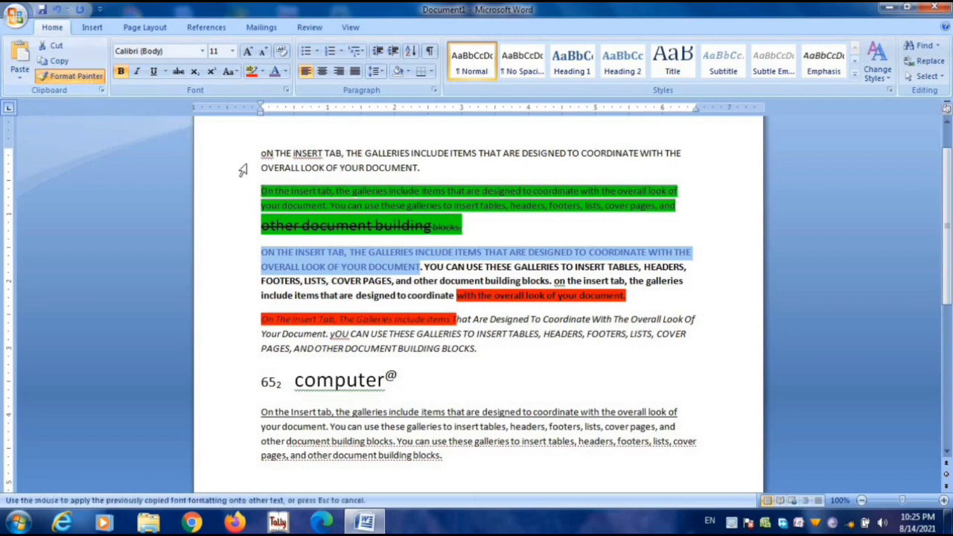
pyautogui.click(259, 192)
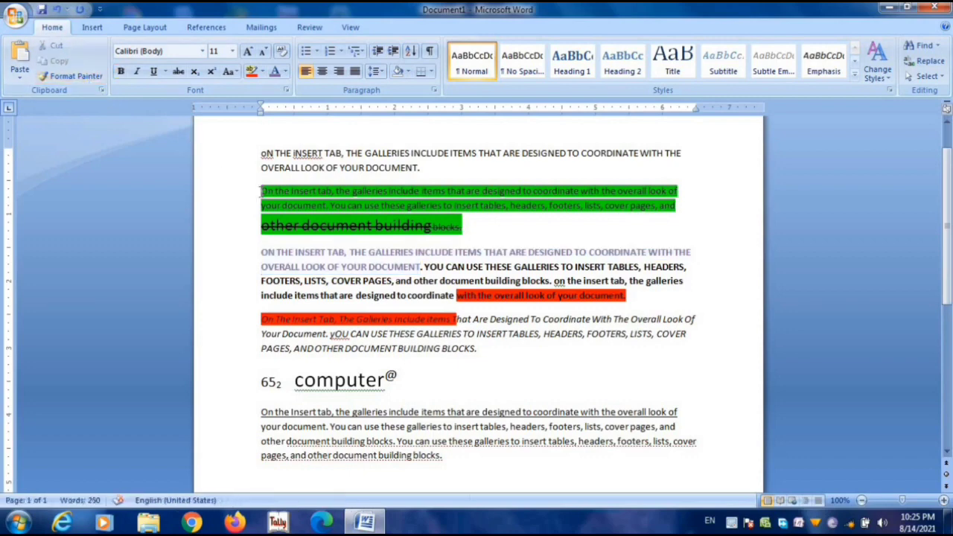
pyautogui.hotkey('shift', 'Down')
pyautogui.hotkey('shift', 'Down')
pyautogui.hotkey('shift', 'Down')
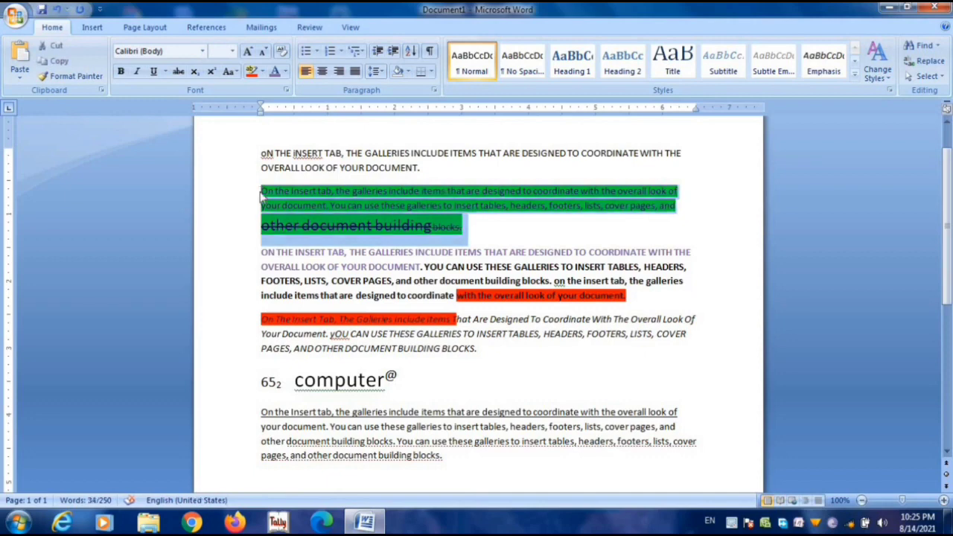
pyautogui.click(332, 191)
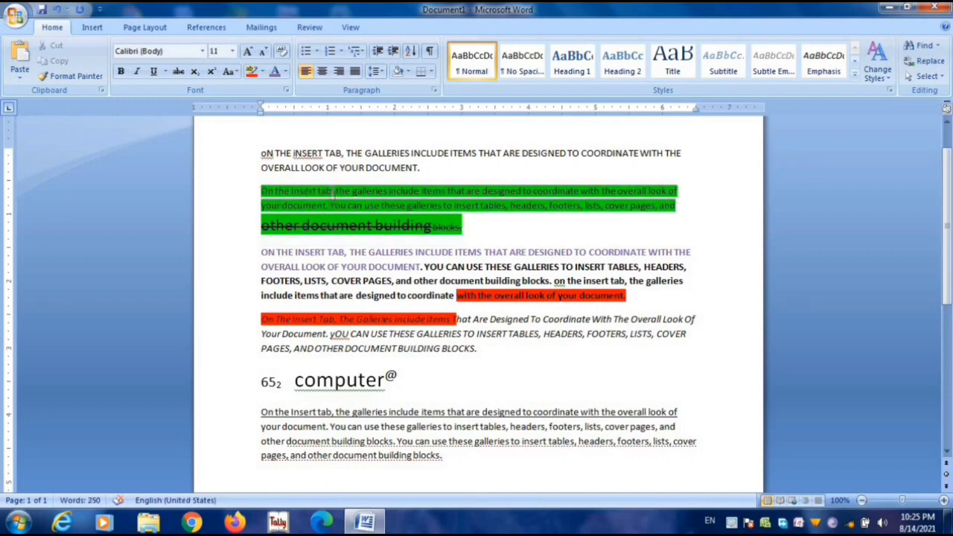
# Copy the green-highlighted paragraph's formatting with Format Painter onto the last paragraph's beginning, through the word "You" in its second line.
pyautogui.click(260, 192)
pyautogui.hotkey('shift', 'Down')
pyautogui.hotkey('shift', 'Down')
pyautogui.hotkey('shift', 'Down')
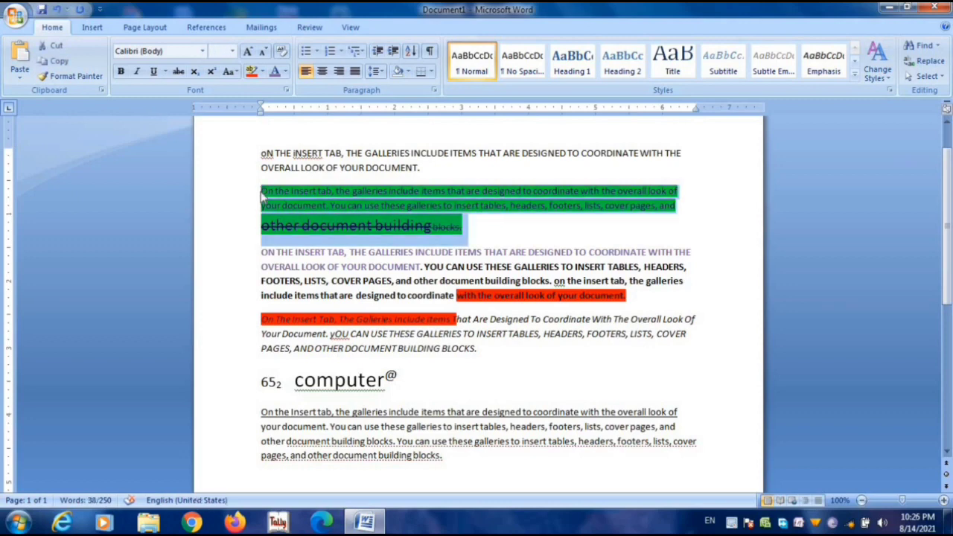
pyautogui.click(79, 79)
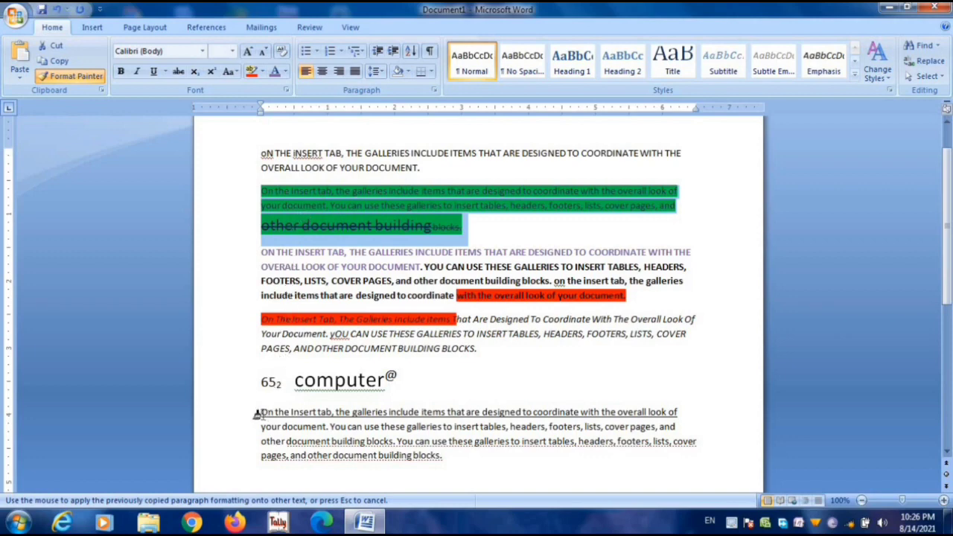
pyautogui.hotkey('shift', 'Down')
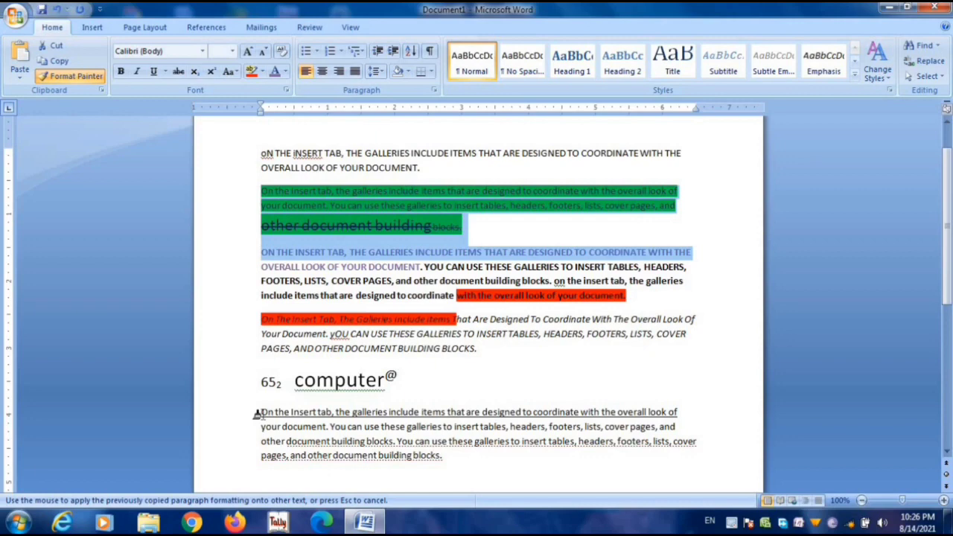
pyautogui.moveTo(256, 414); pyautogui.dragTo(345, 432)
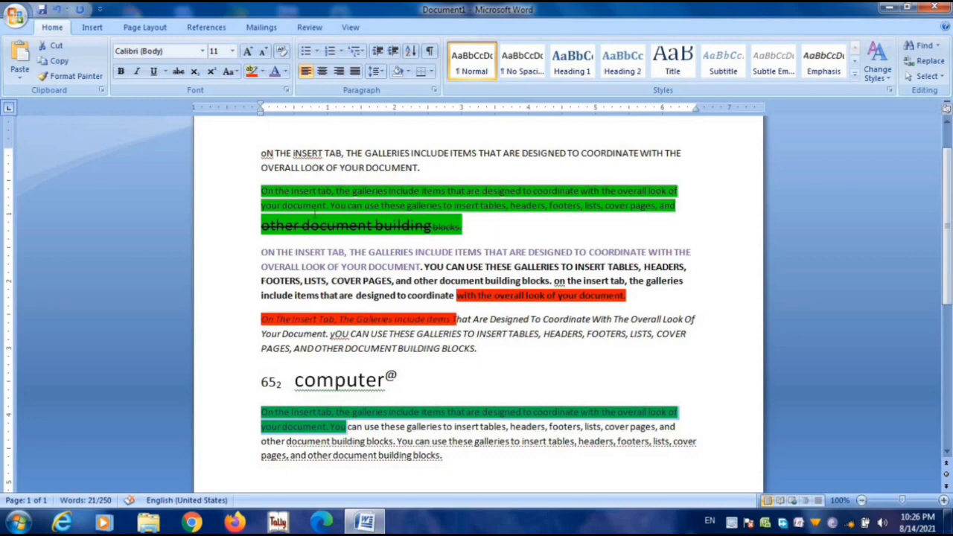
pyautogui.click(313, 425)
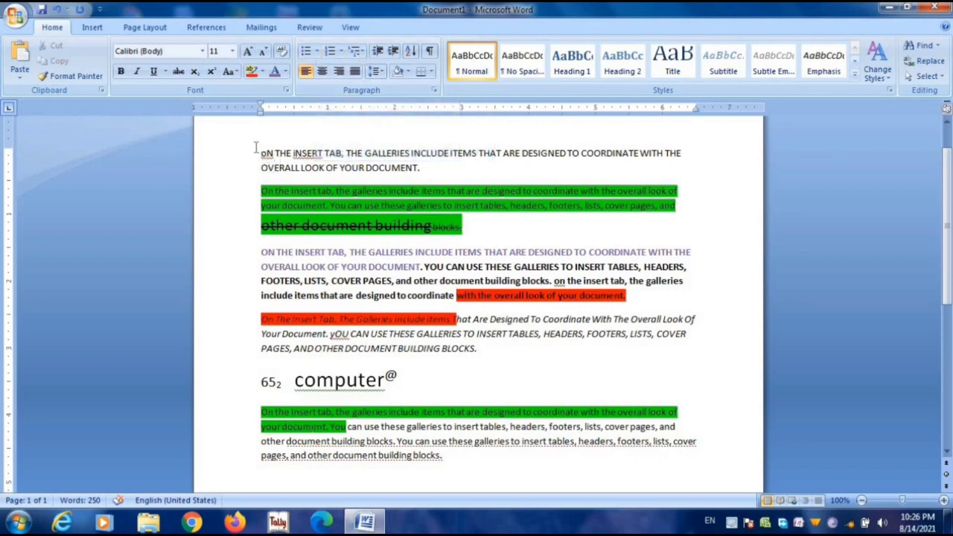
# Turn the first three paragraphs into a bulleted list.
pyautogui.hotkey('shift', 'Down')
pyautogui.hotkey('shift', 'Down')
pyautogui.hotkey('shift', 'Down')
pyautogui.hotkey('shift', 'Down')
pyautogui.hotkey('shift', 'Down')
pyautogui.hotkey('shift', 'Down')
pyautogui.hotkey('shift', 'Down')
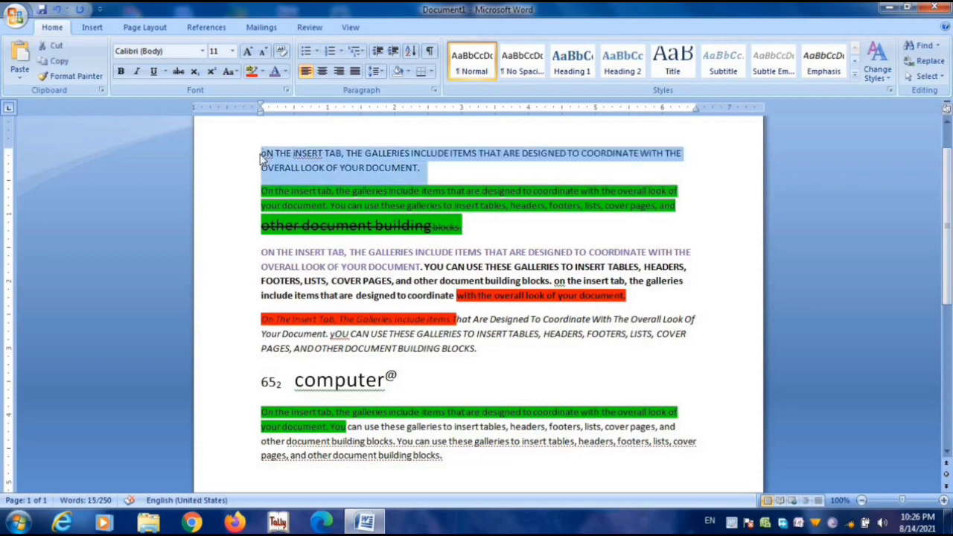
pyautogui.hotkey('shift', 'Down')
pyautogui.hotkey('shift', 'Down')
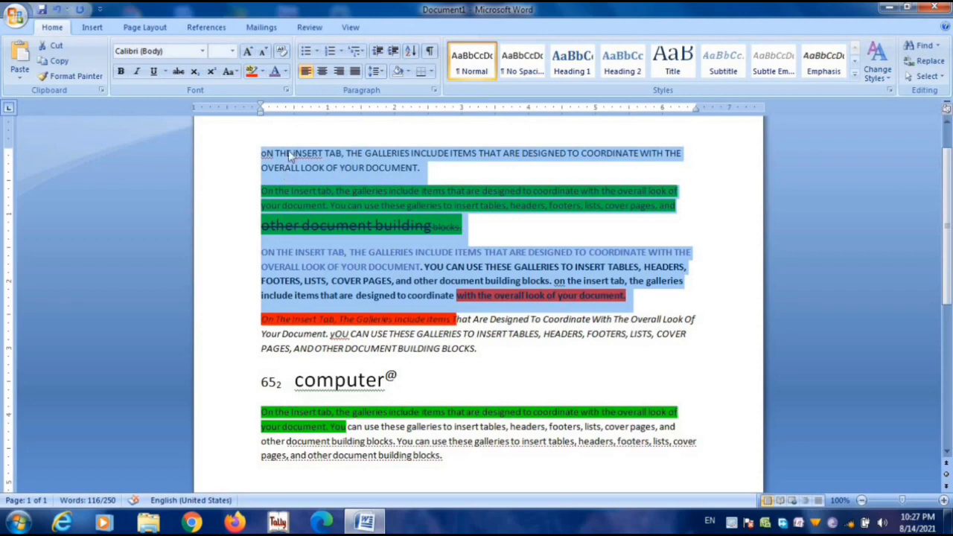
pyautogui.click(306, 52)
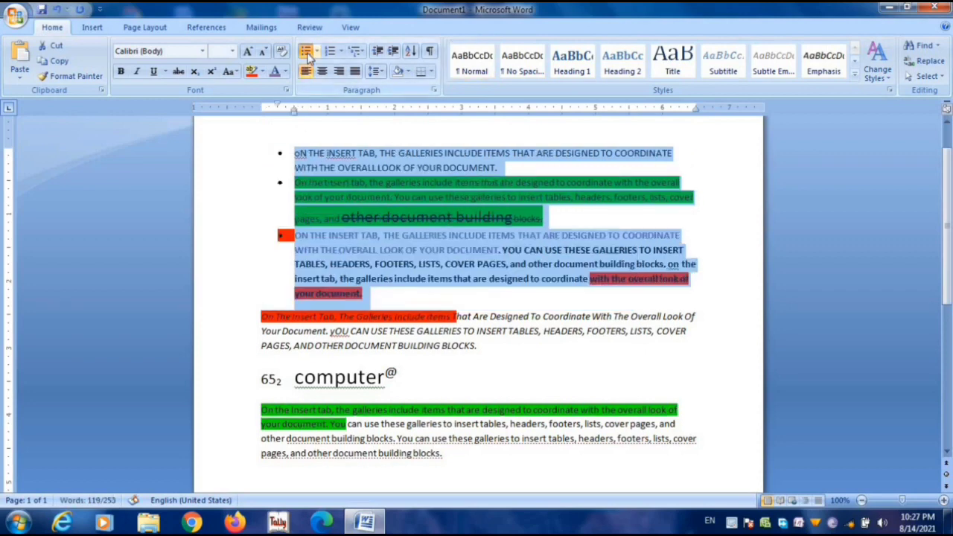
pyautogui.click(292, 197)
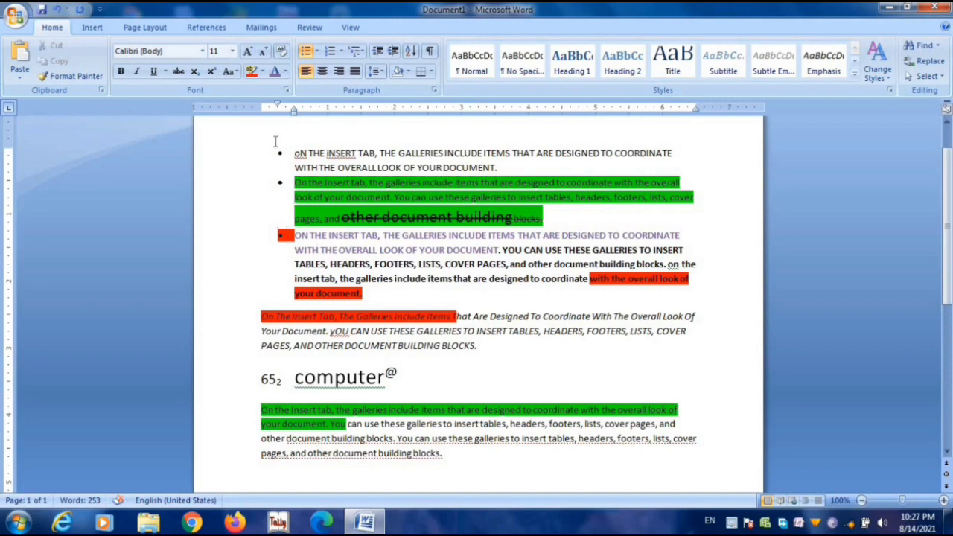
# Clear all the document's content and enter three first names, each on its own line.
pyautogui.hotkey('ctrl', 'a')
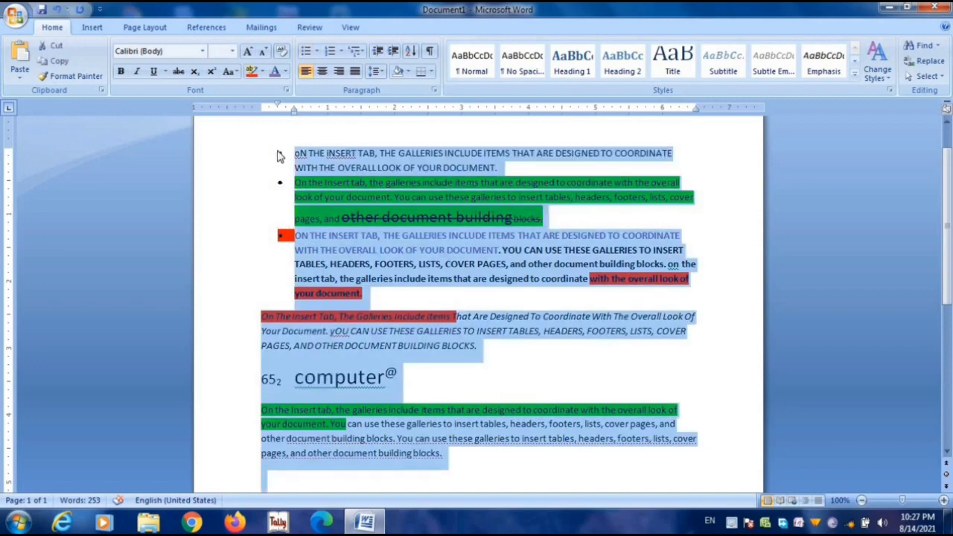
pyautogui.press('Delete')
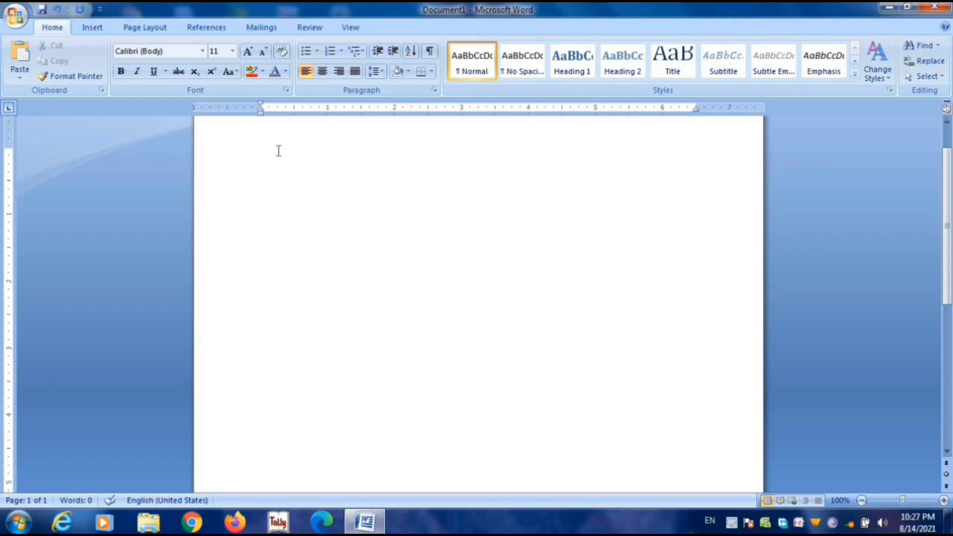
pyautogui.write('ramesh')
pyautogui.press('Return')
pyautogui.write('mohan so')
pyautogui.write('sohan')
pyautogui.press('Return')
# Format the three names as a bulleted list with the default round bullets.
pyautogui.click(256, 153)
pyautogui.hotkey('shift', 'Down')
pyautogui.hotkey('shift', 'Down')
pyautogui.hotkey('shift', 'Down')
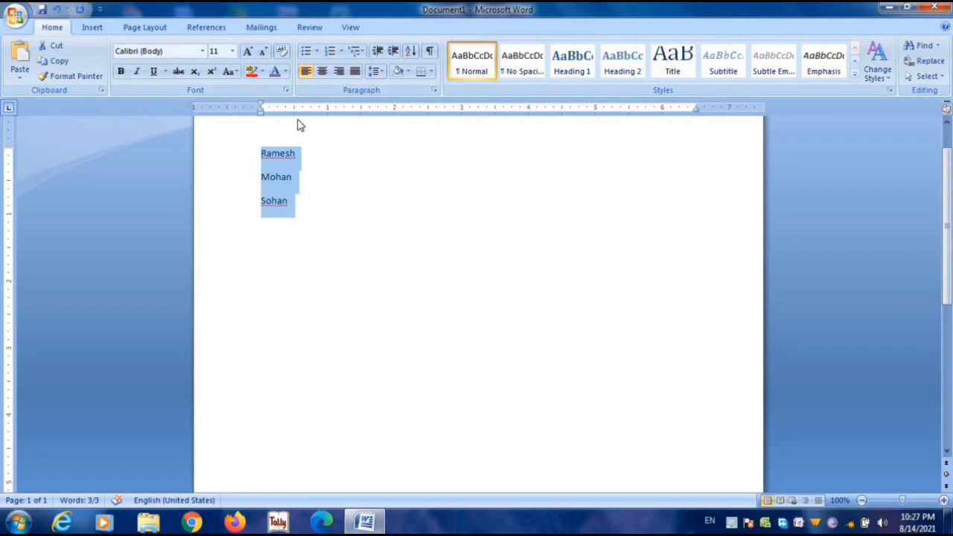
pyautogui.click(308, 53)
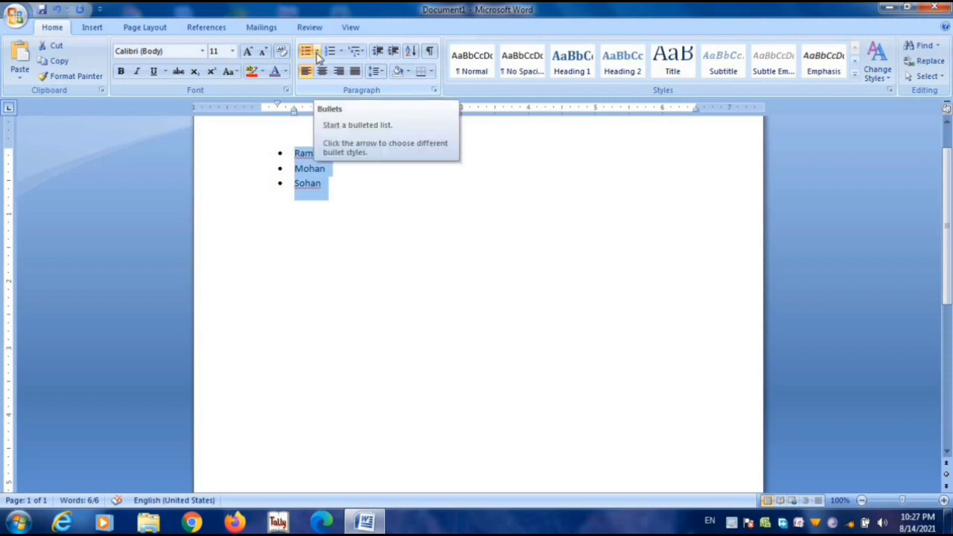
# Try check mark bullets on the three-name list and finally give it four-diamond bullets.
pyautogui.click(318, 56)
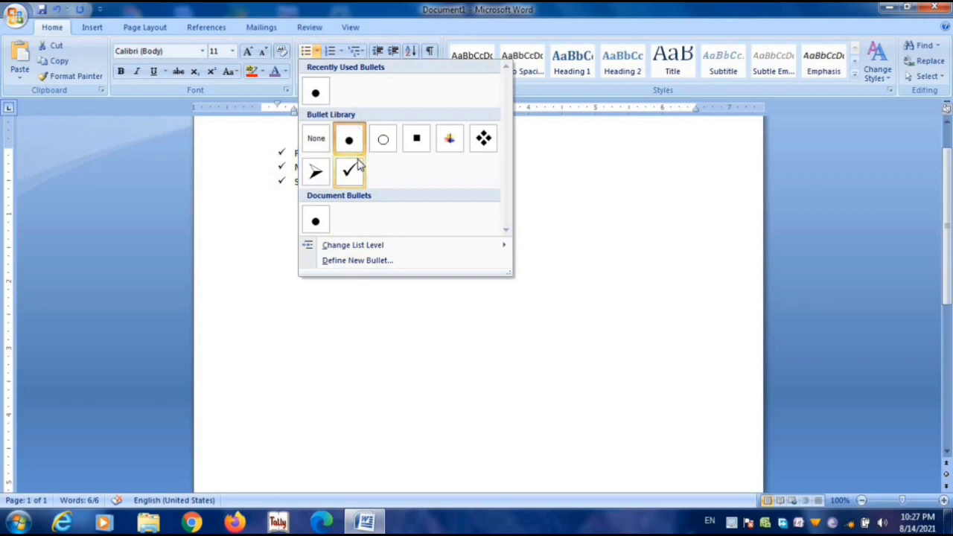
pyautogui.click(350, 171)
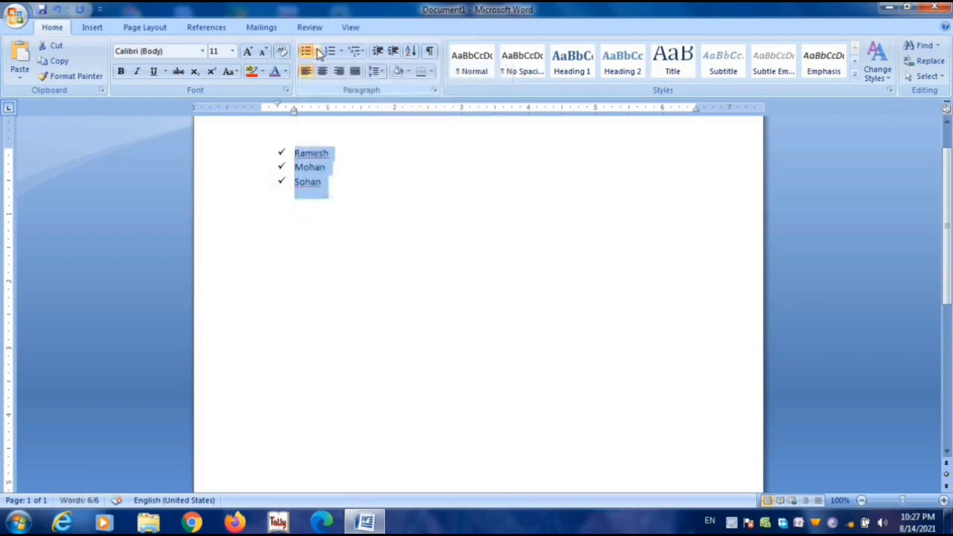
pyautogui.click(318, 52)
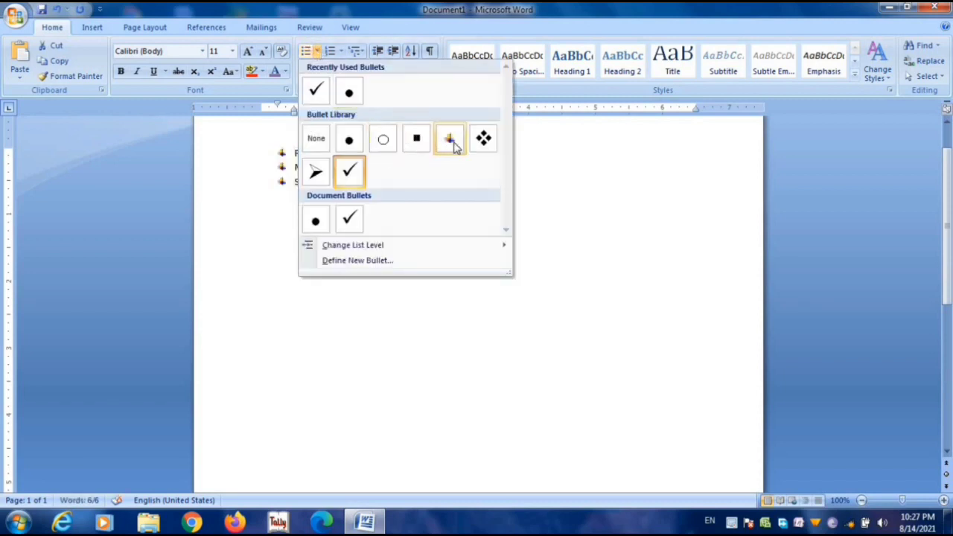
pyautogui.click(484, 139)
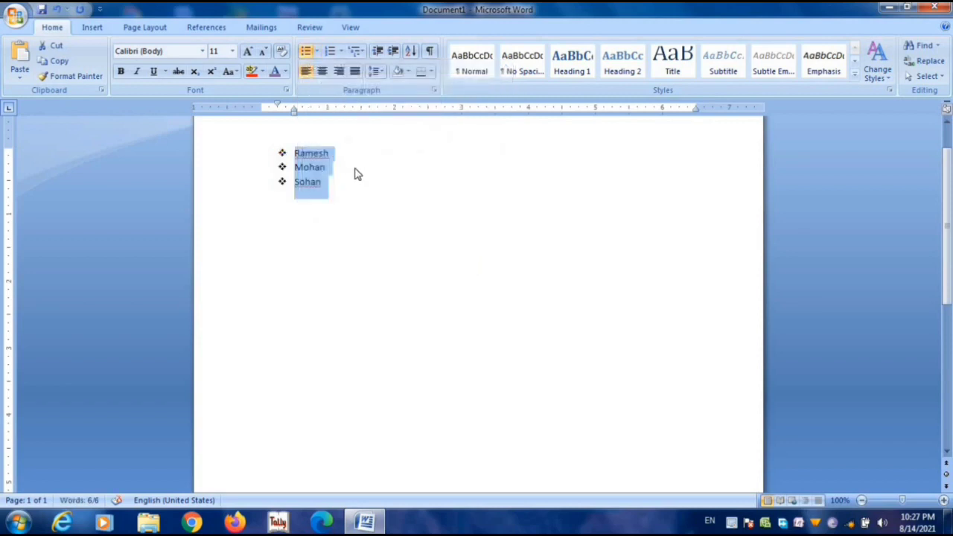
# End the bulleted list and generate one sample paragraph of two sentences below it with =rand(1,2).
pyautogui.click(351, 195)
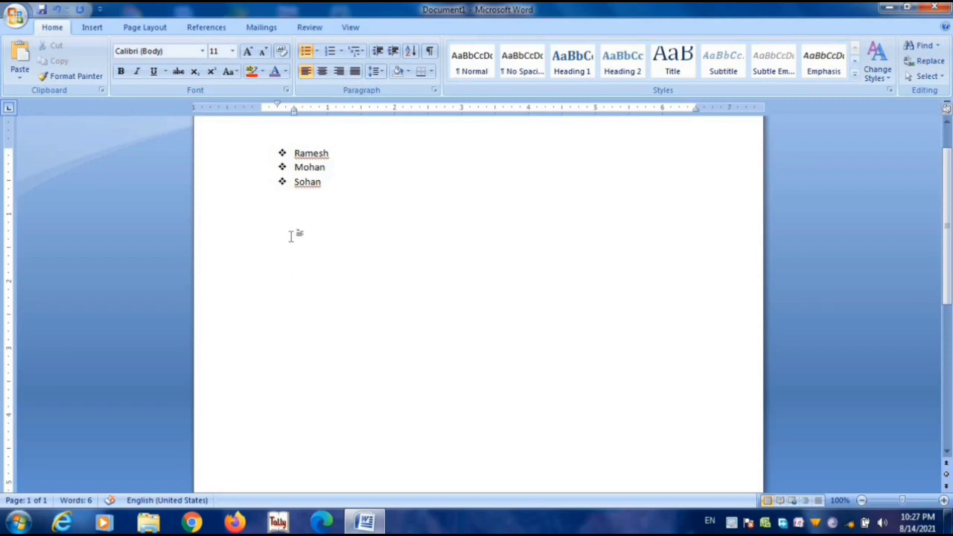
pyautogui.press('Home')
pyautogui.press('Return')
pyautogui.press('Return')
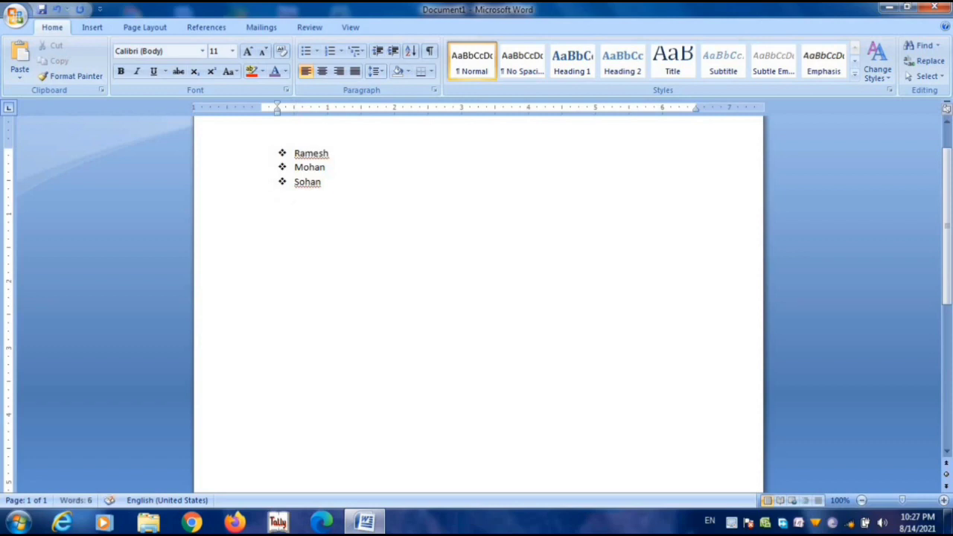
pyautogui.write('=rand(1,2)')
pyautogui.press('Return')
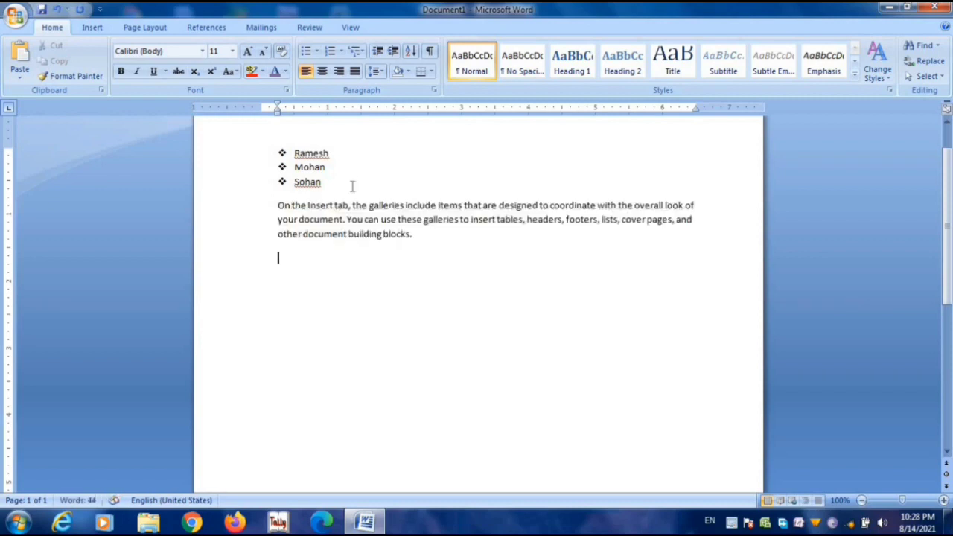
# Insert a blank line between the bulleted names and the sample paragraph.
pyautogui.click(277, 206)
pyautogui.press('Return')
pyautogui.press('Down')
pyautogui.press('Down')
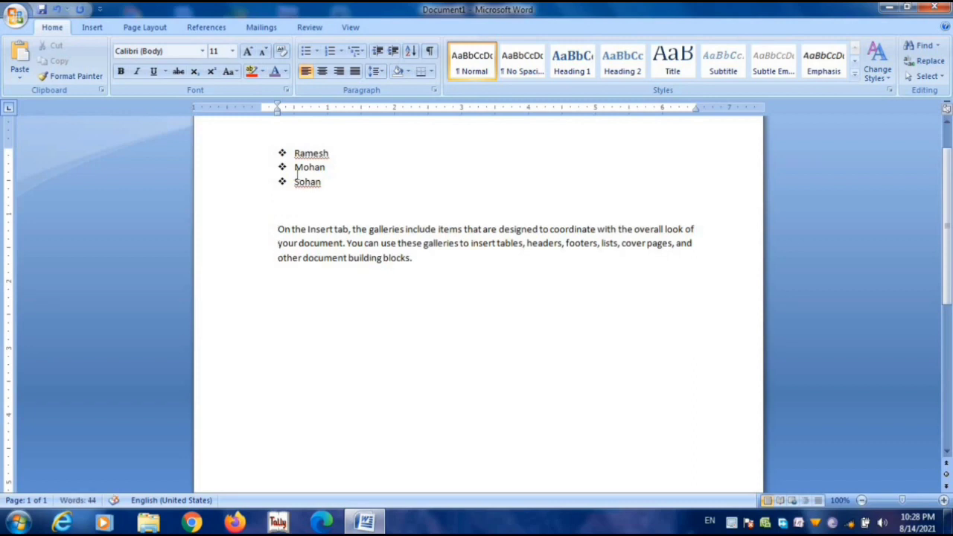
# Copy the sample paragraph and paste it repeatedly so that the text holds four identical paragraphs.
pyautogui.click(276, 232)
pyautogui.hotkey('shift', 'Down')
pyautogui.hotkey('shift', 'Down')
pyautogui.hotkey('shift', 'Down')
pyautogui.hotkey('shift', 'Down')
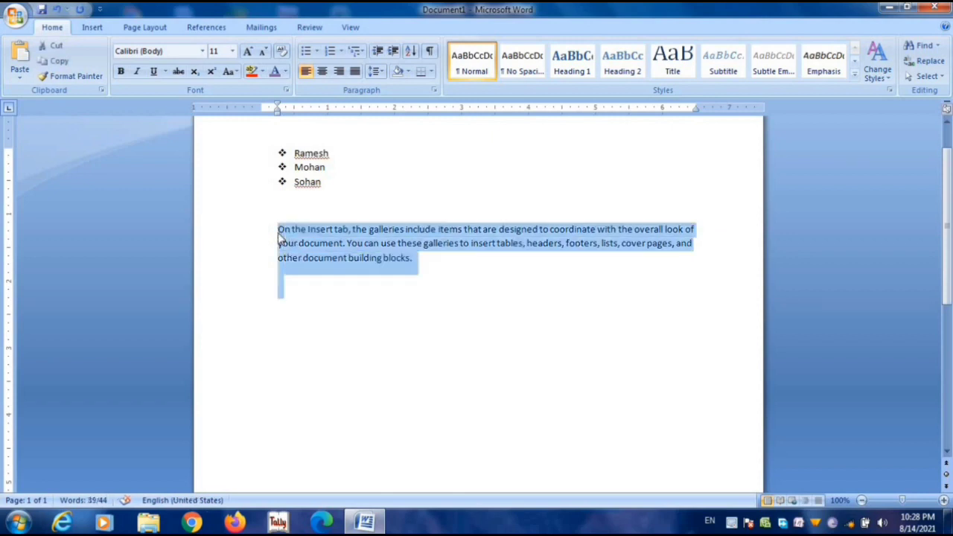
pyautogui.hotkey('shift', 'Up')
pyautogui.hotkey('ctrl', 'c')
pyautogui.hotkey('ctrl', 'v')
pyautogui.hotkey('ctrl', 'v')
pyautogui.hotkey('ctrl', 'v')
pyautogui.hotkey('ctrl', 'v')
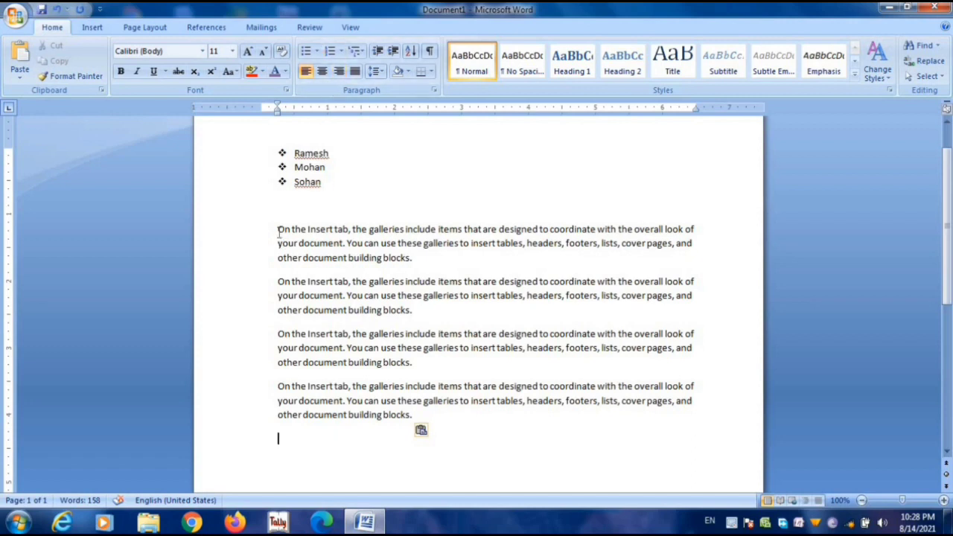
pyautogui.hotkey('shift', 'Down')
pyautogui.hotkey('shift', 'Down')
pyautogui.hotkey('shift', 'Down')
pyautogui.hotkey('shift', 'Down')
pyautogui.hotkey('shift', 'Down')
pyautogui.hotkey('shift', 'Down')
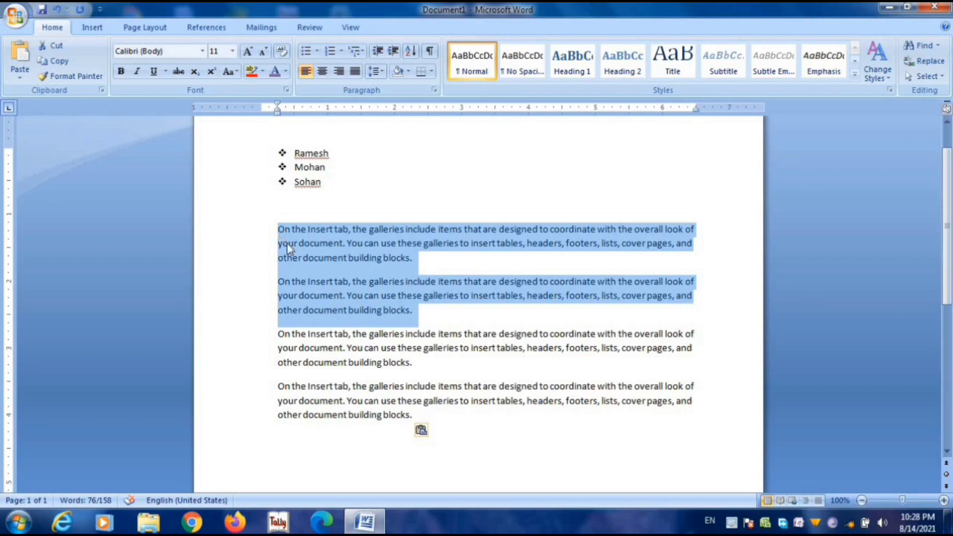
pyautogui.click(280, 237)
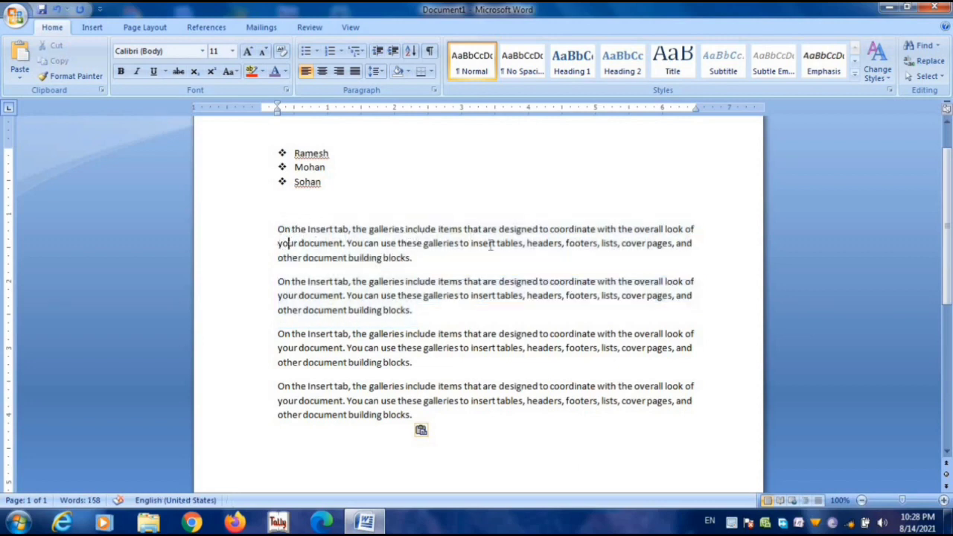
# Split the first sample paragraph into three paragraphs, breaking it before "look" and before "headers".
pyautogui.click(663, 230)
pyautogui.press('Return')
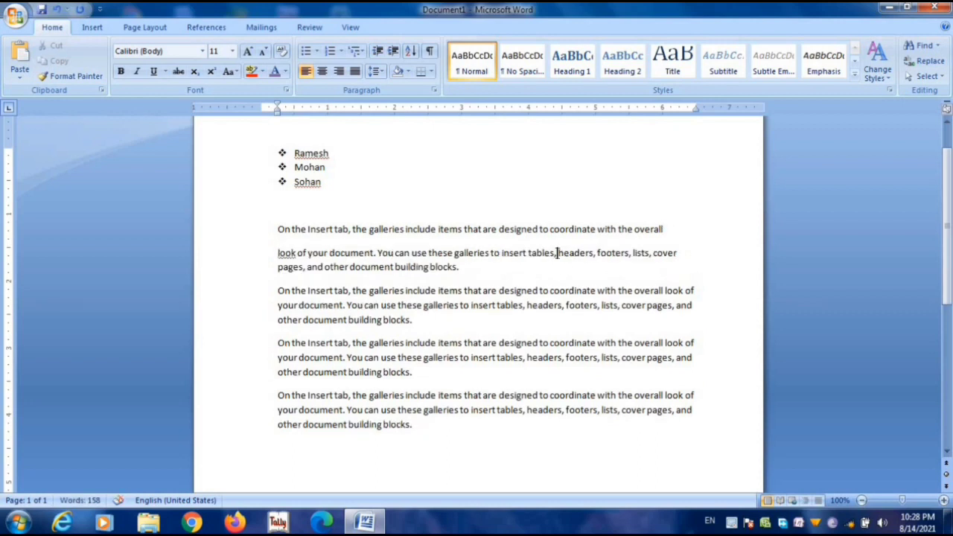
pyautogui.click(557, 253)
pyautogui.press('Return')
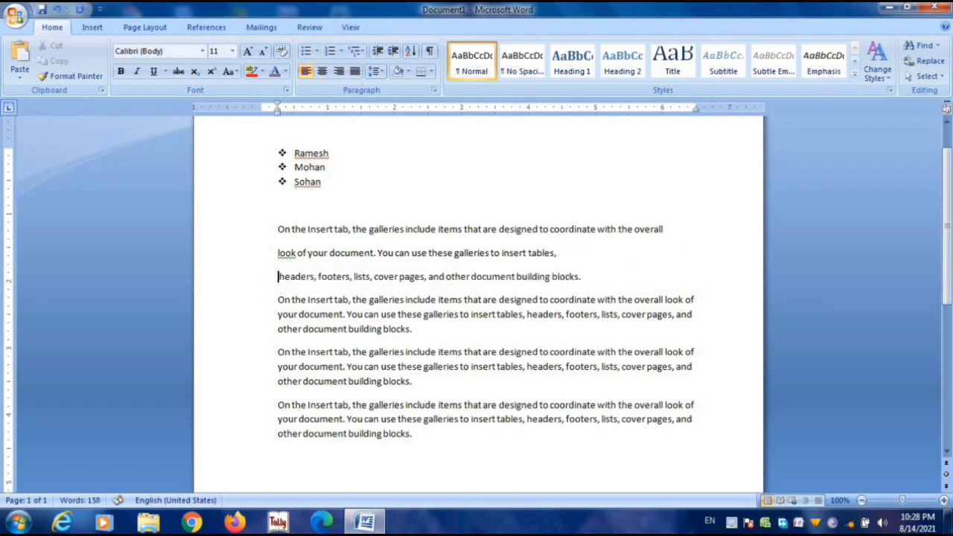
pyautogui.press('Delete')
# Format the three split lines of the first sample paragraph as a numbered list with lowercase Roman numerals (i., ii., iii.).
pyautogui.moveTo(279, 231); pyautogui.dragTo(309, 270)
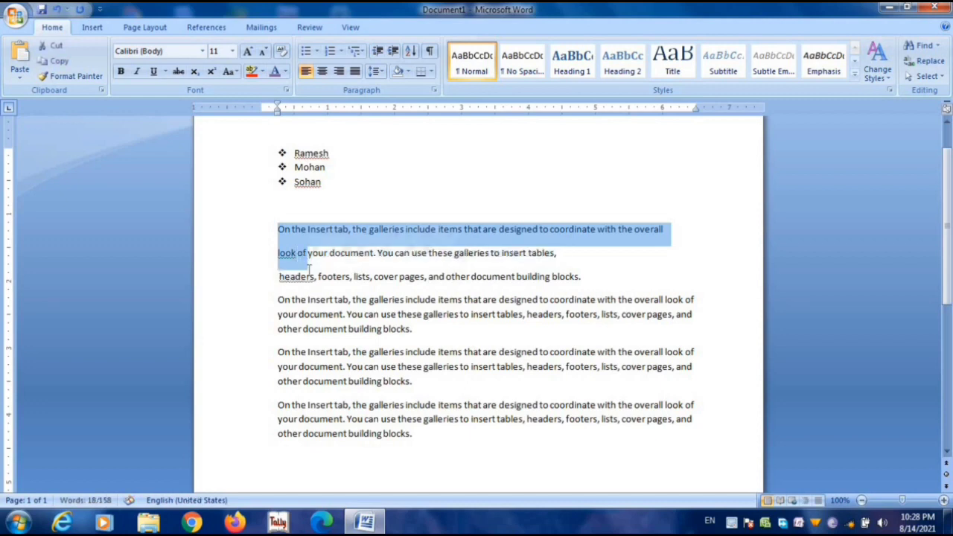
pyautogui.click(281, 234)
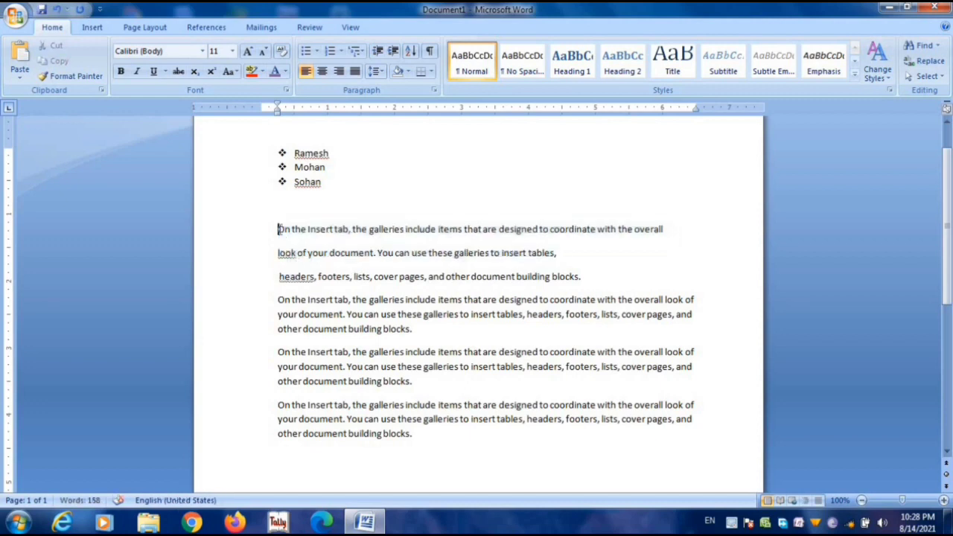
pyautogui.hotkey('shift', 'Down')
pyautogui.hotkey('shift', 'Down')
pyautogui.hotkey('shift', 'Down')
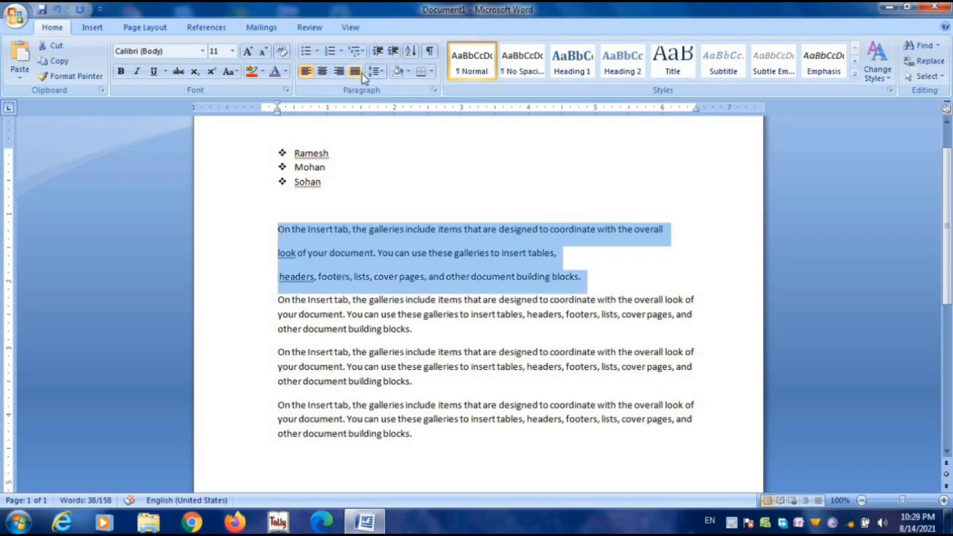
pyautogui.click(342, 51)
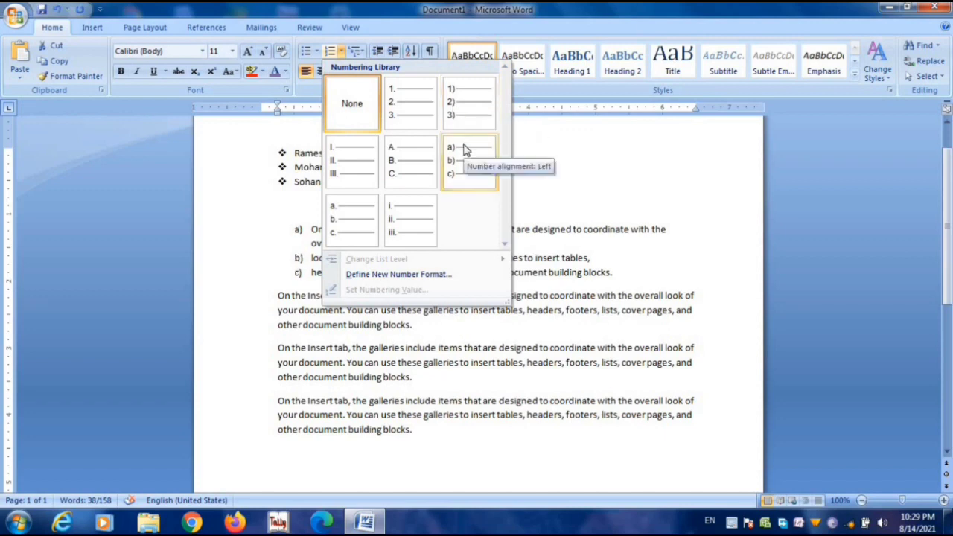
pyautogui.click(405, 202)
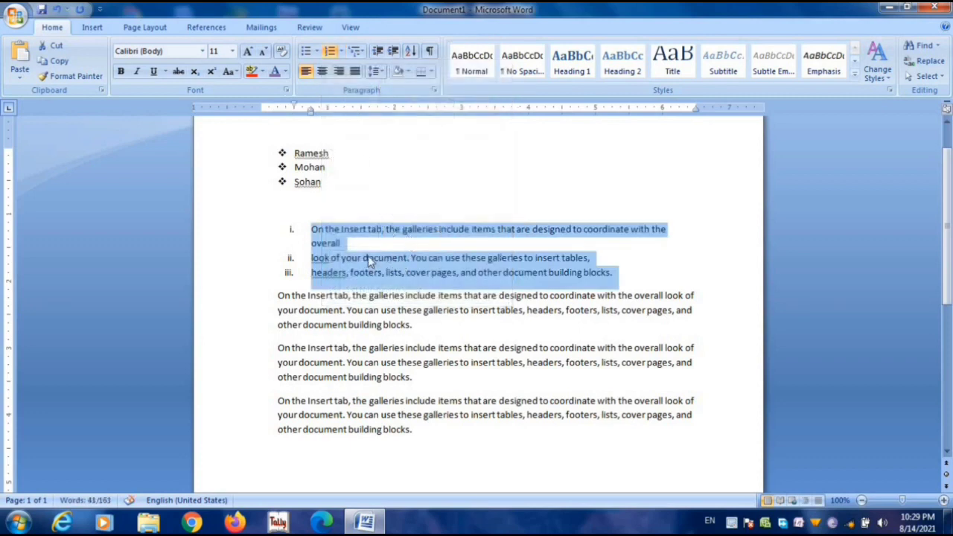
pyautogui.click(359, 52)
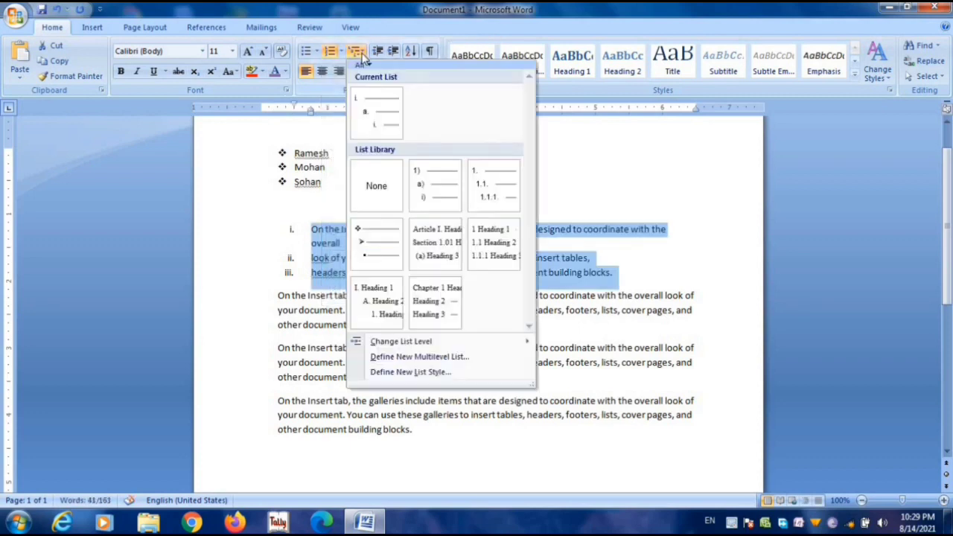
pyautogui.click(273, 293)
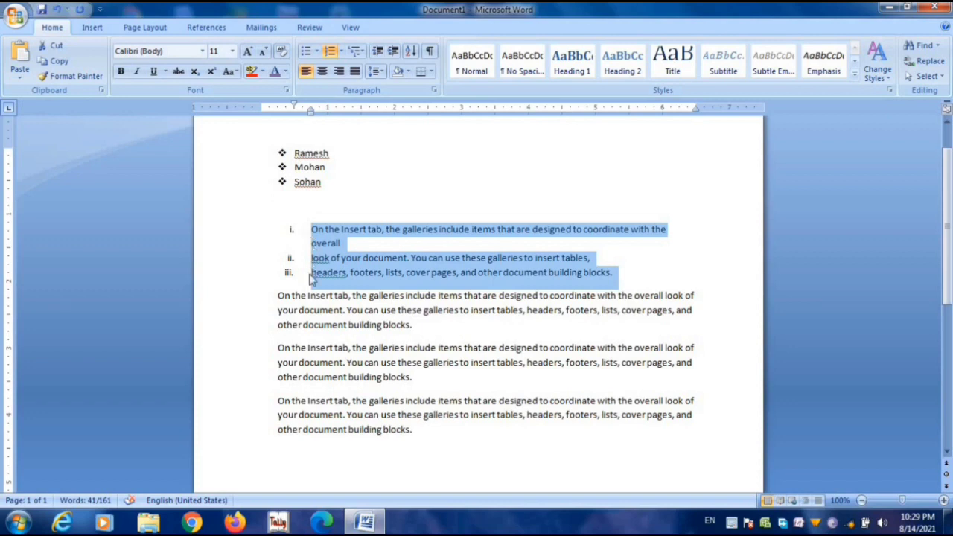
# Add a blank line below the numbered list and split the next sample paragraph into three before "your" and "other".
pyautogui.click(277, 298)
pyautogui.press('Return')
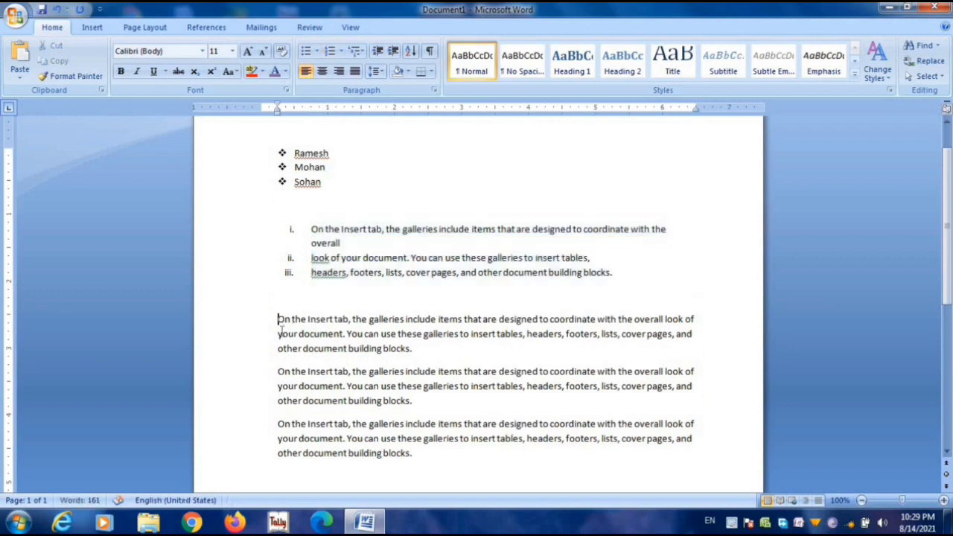
pyautogui.click(278, 334)
pyautogui.press('Return')
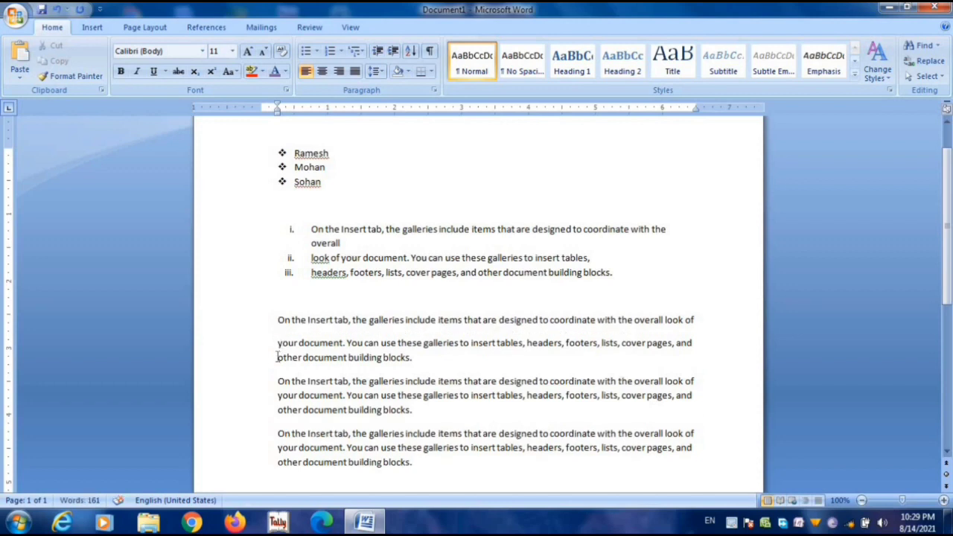
pyautogui.click(277, 357)
pyautogui.press('Return')
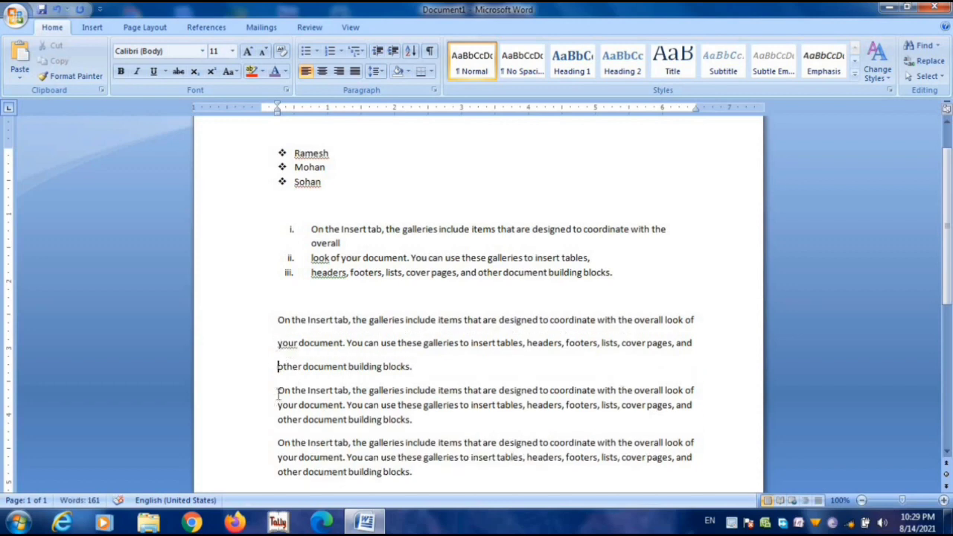
# Split the following sample paragraph before "your" and add another blank line above the unnumbered text.
pyautogui.click(278, 391)
pyautogui.press('Return')
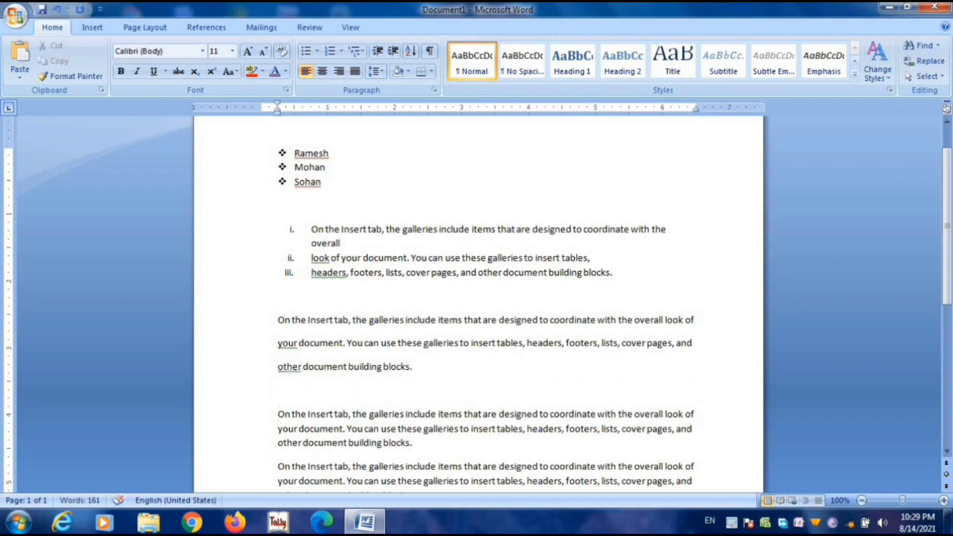
pyautogui.press('BackSpace')
pyautogui.click(278, 405)
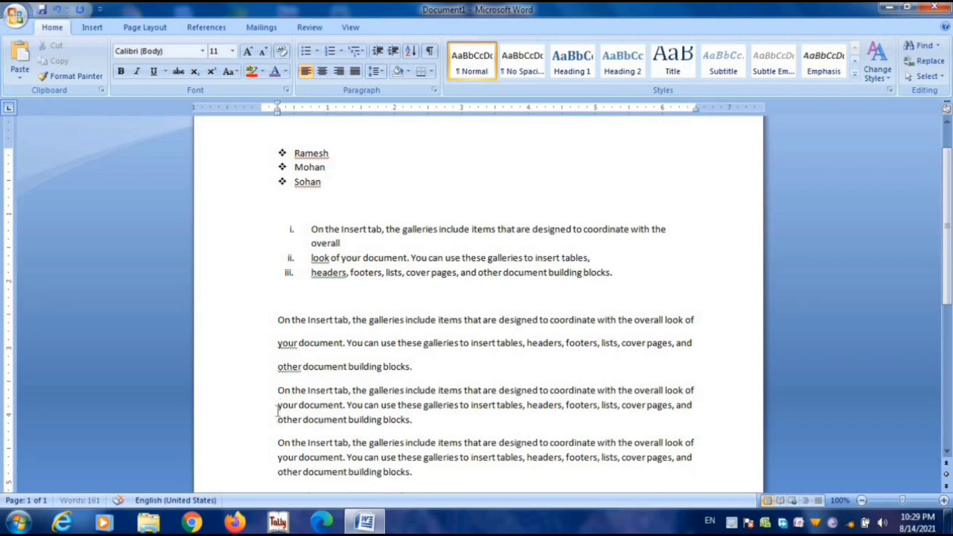
pyautogui.press('Return')
pyautogui.click(277, 322)
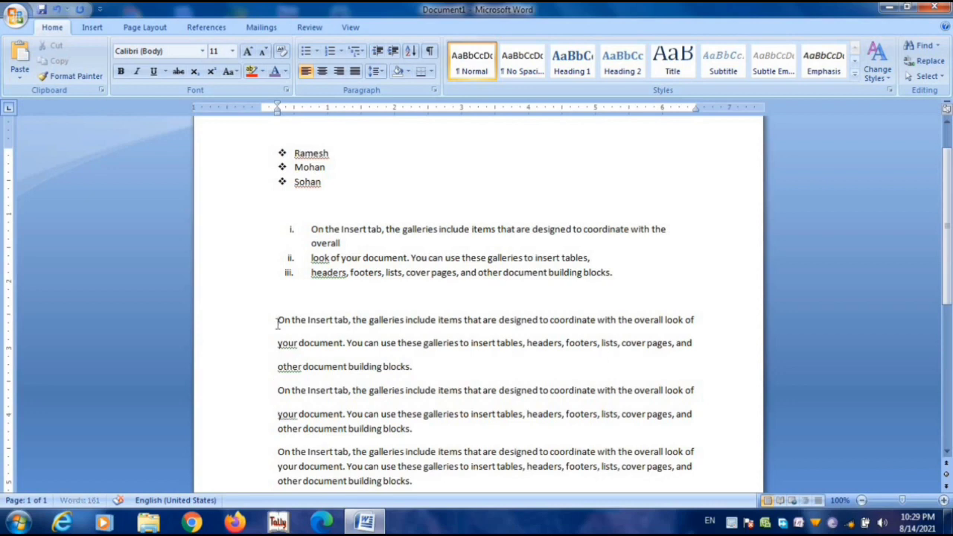
pyautogui.press('Return')
# Format the split lines of the second and third sample paragraphs as a multilevel list in the i., a., i. style.
pyautogui.click(278, 414)
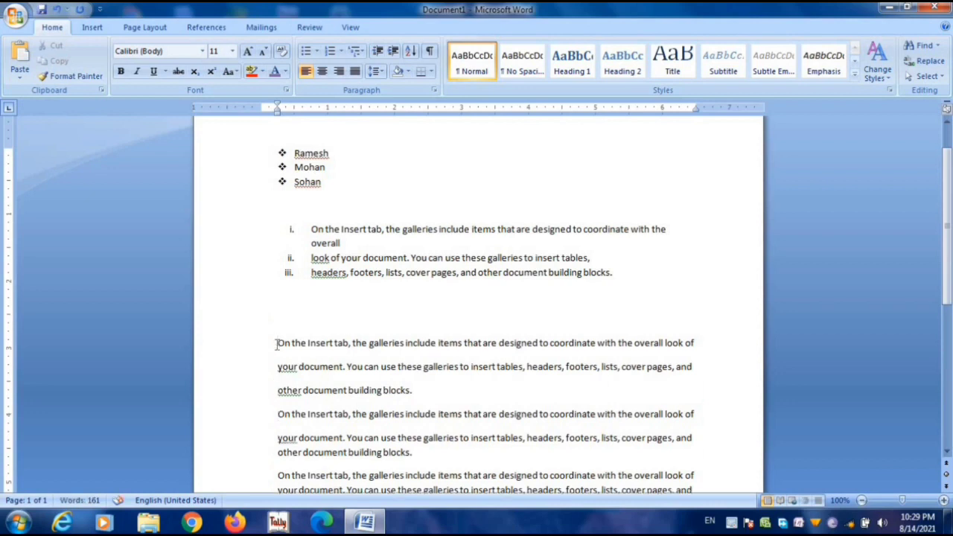
pyautogui.hotkey('shift', 'Down')
pyautogui.hotkey('shift', 'Down')
pyautogui.hotkey('shift', 'Down')
pyautogui.hotkey('shift', 'Down')
pyautogui.hotkey('shift', 'Down')
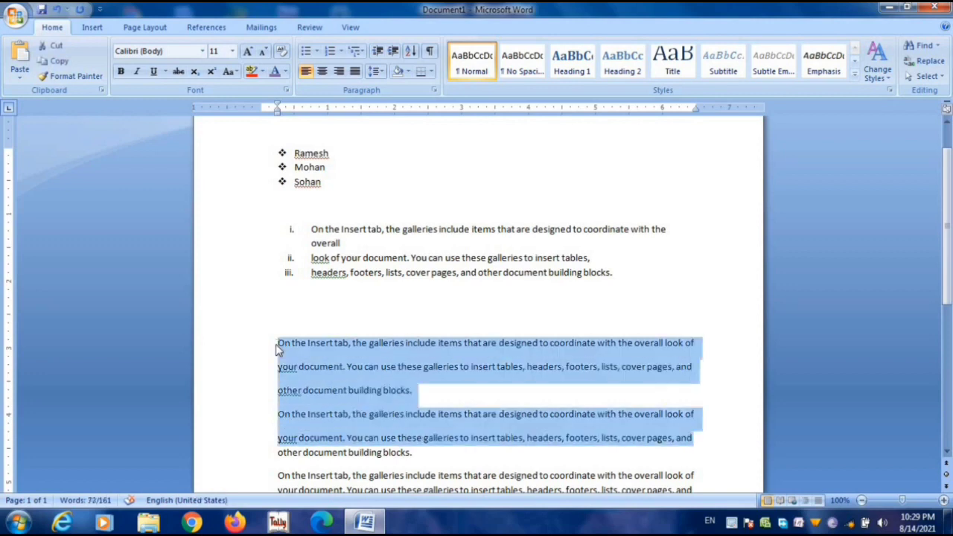
pyautogui.hotkey('shift', 'Down')
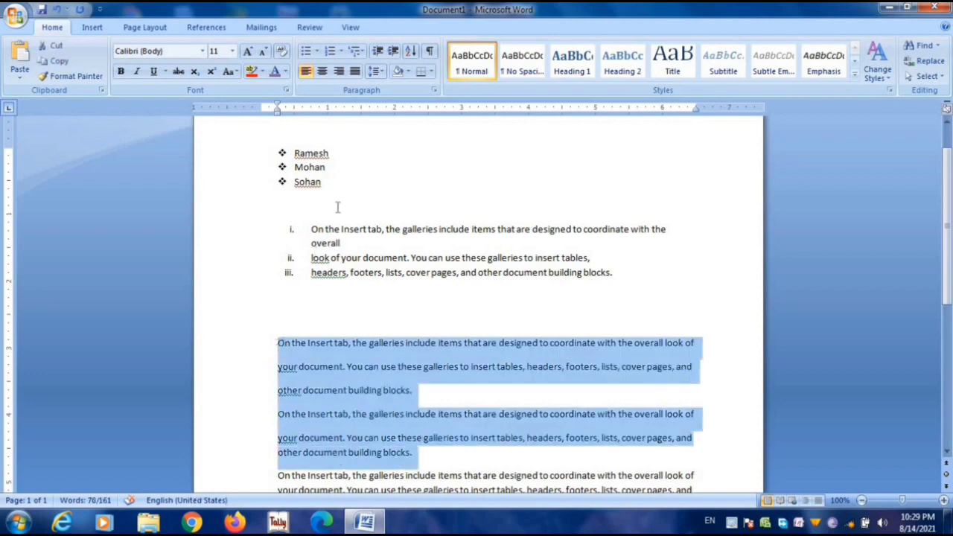
pyautogui.click(364, 53)
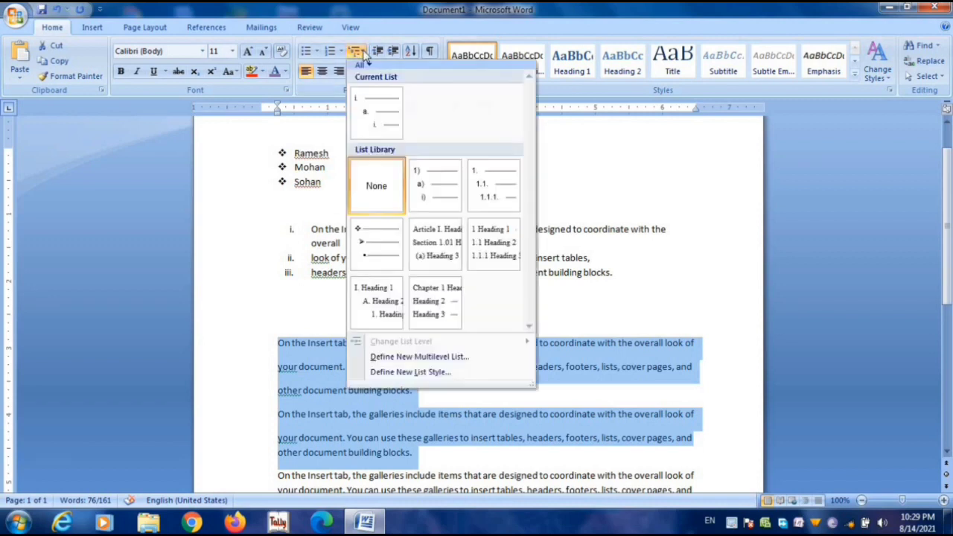
pyautogui.moveTo(432, 191)
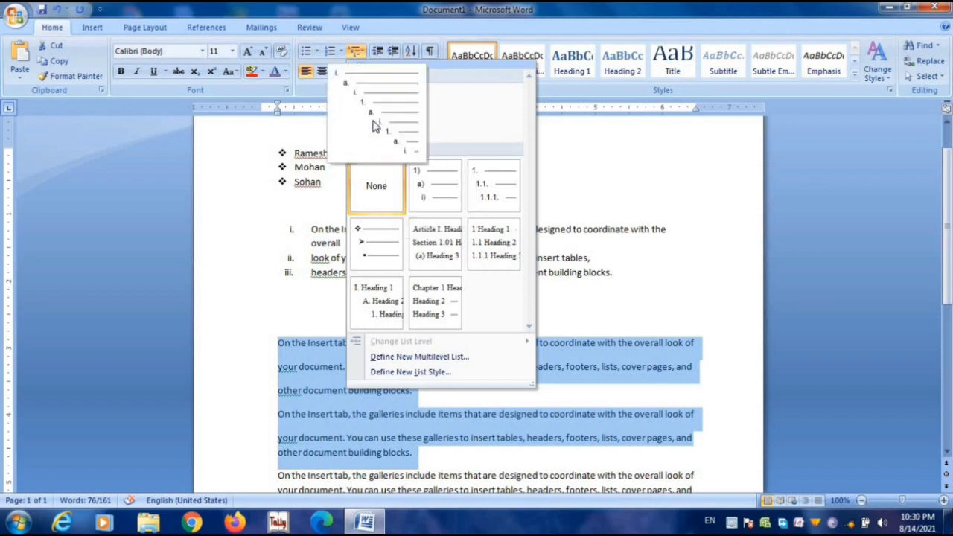
pyautogui.moveTo(434, 255)
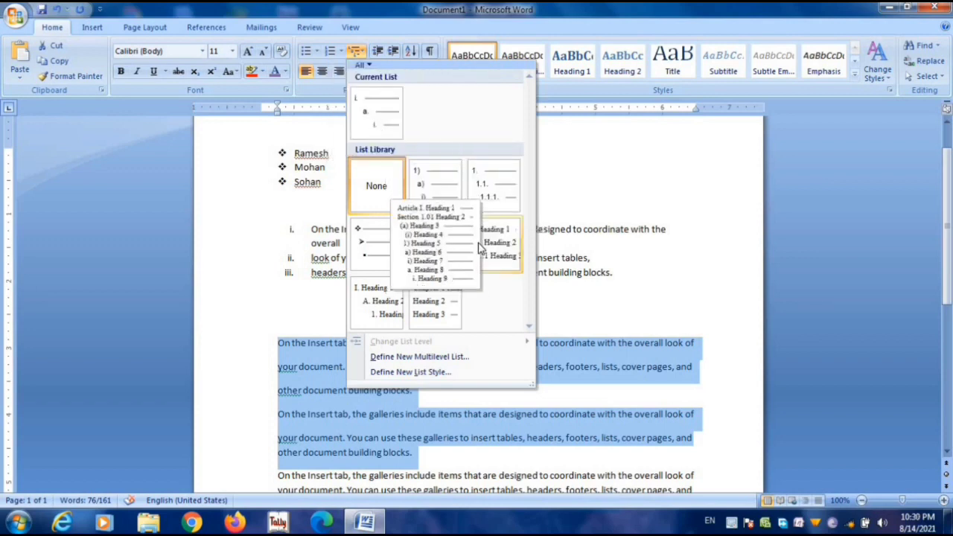
pyautogui.moveTo(428, 309)
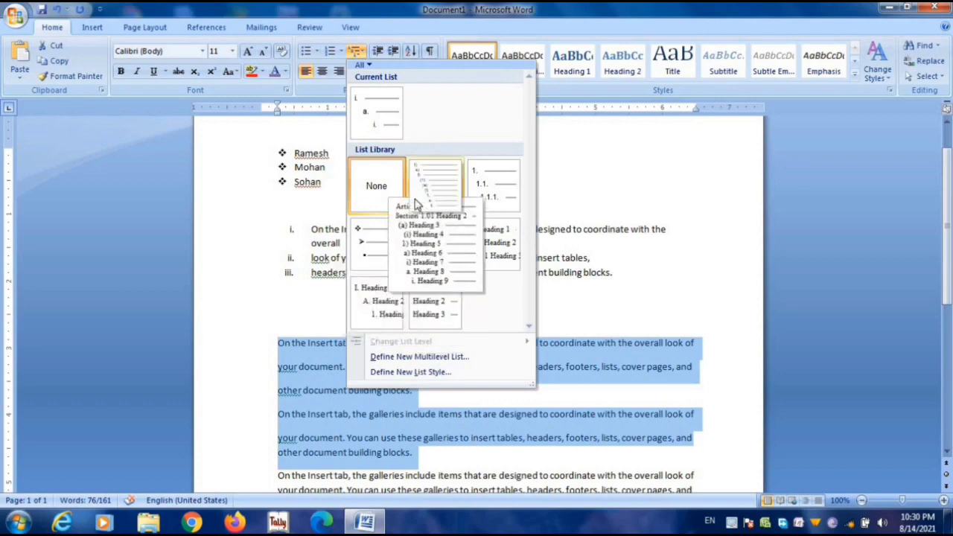
pyautogui.moveTo(373, 89)
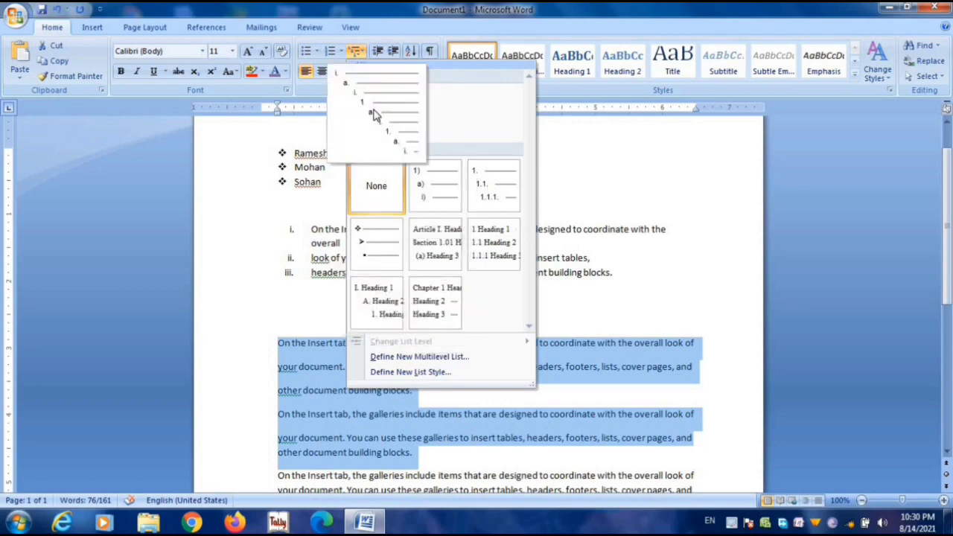
pyautogui.click(374, 114)
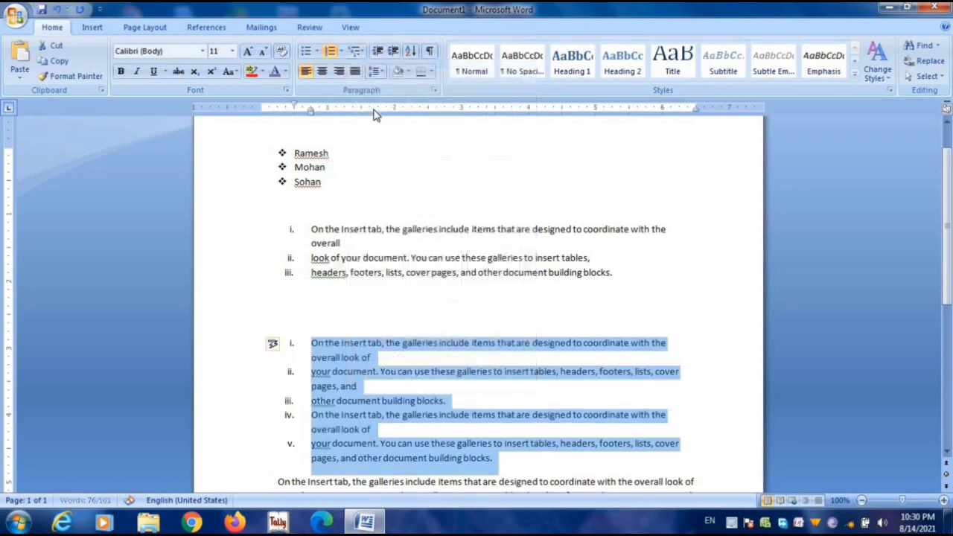
# Demote the multilevel list's first "your document" item and its last two items to the second level (a., b.).
pyautogui.click(303, 359)
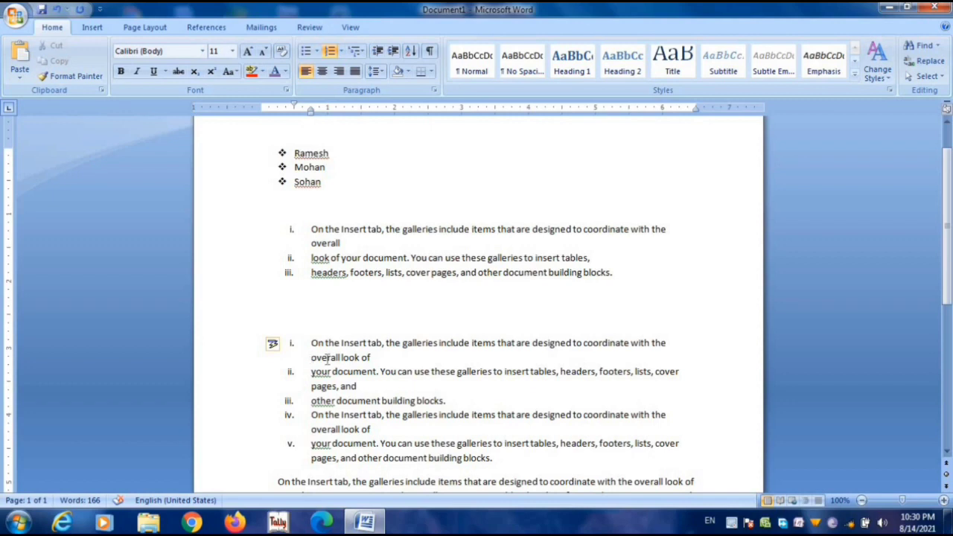
pyautogui.click(311, 373)
pyautogui.press('Tab')
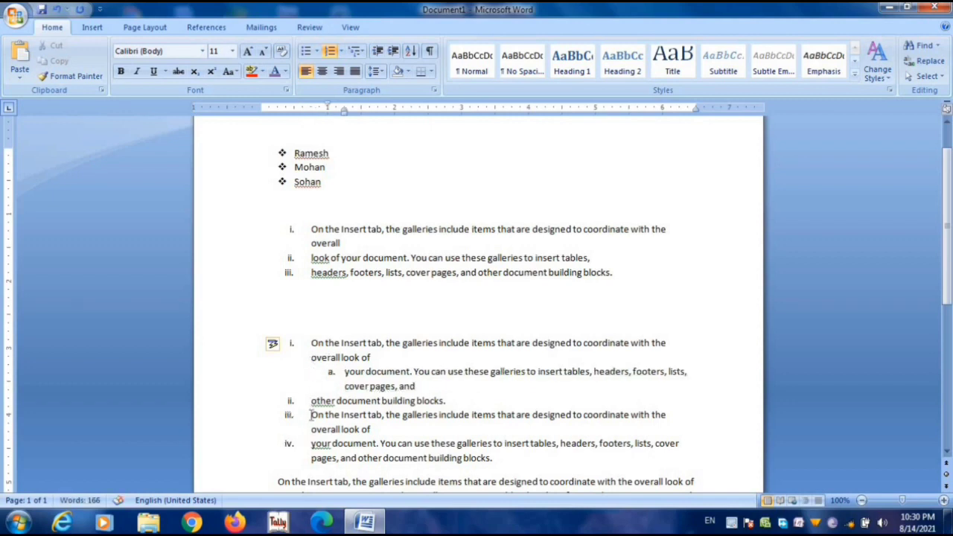
pyautogui.click(312, 415)
pyautogui.press('Tab')
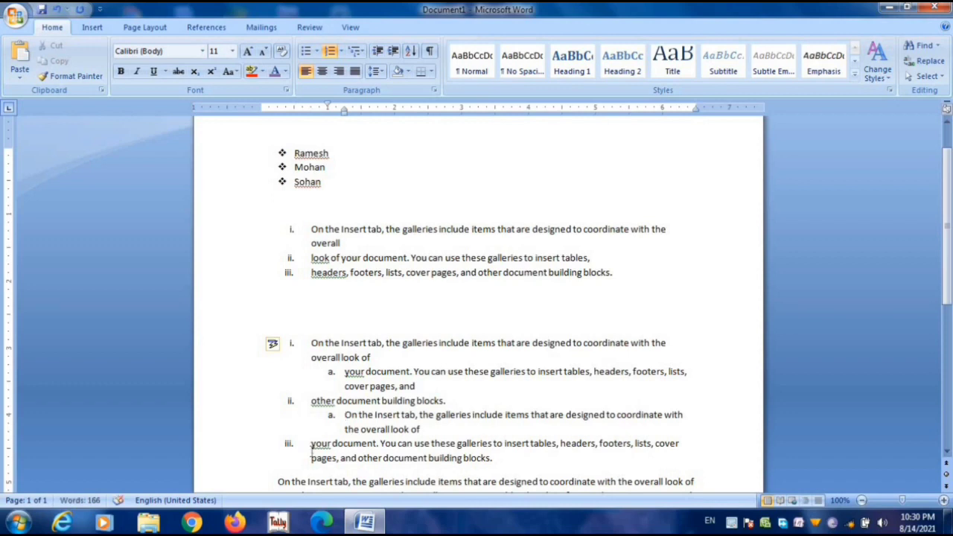
pyautogui.click(311, 444)
pyautogui.press('Tab')
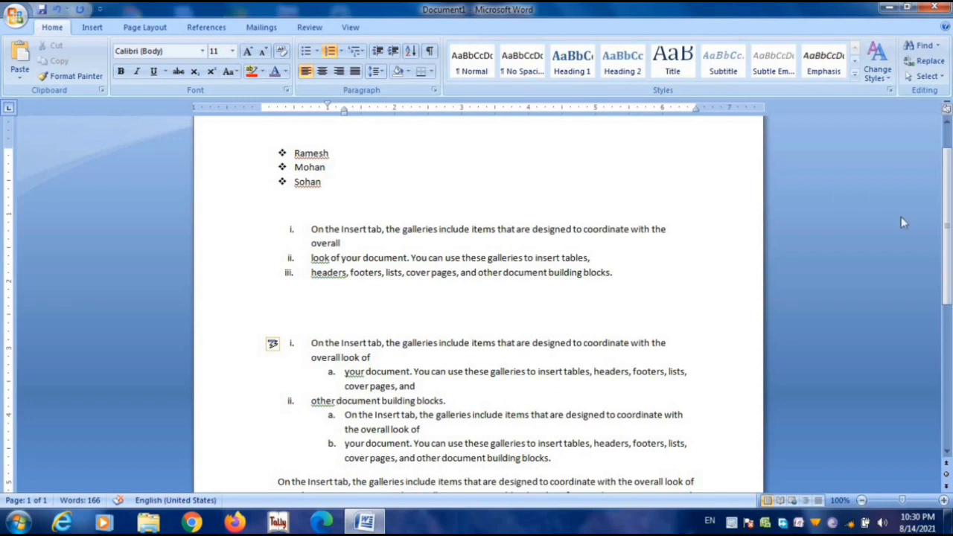
# Demote the "look of your document" item in the upper numbered list to the second level and promote it back.
pyautogui.moveTo(947, 212); pyautogui.dragTo(946, 237)
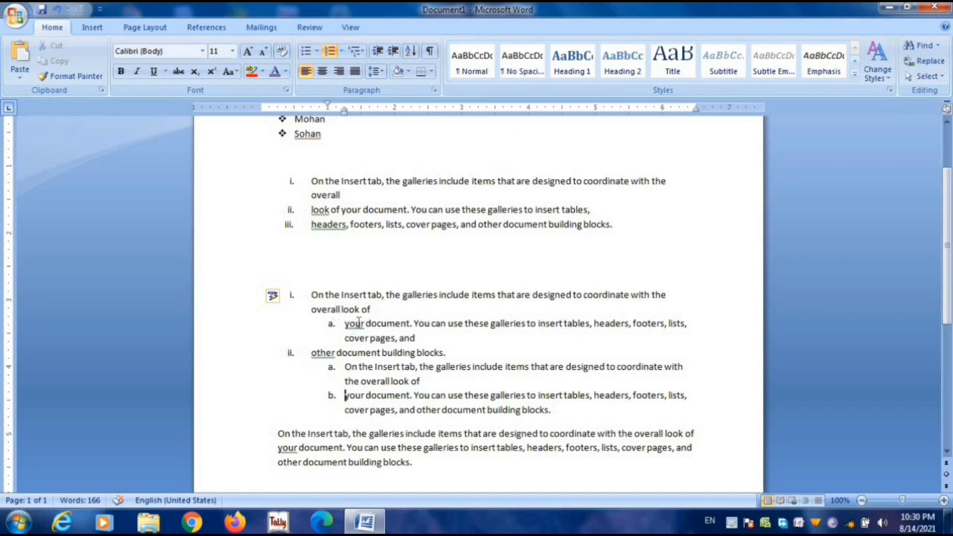
pyautogui.click(310, 209)
pyautogui.press('Tab')
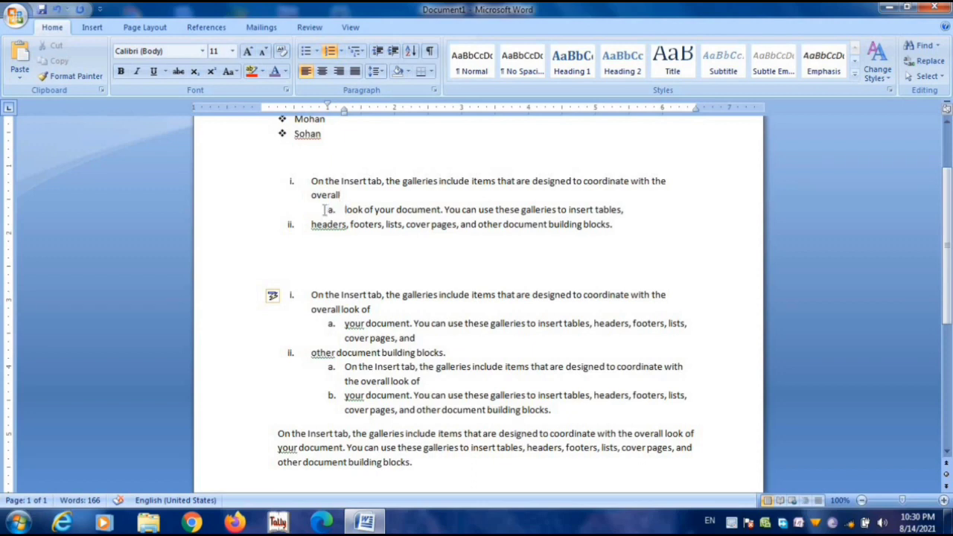
pyautogui.hotkey('shift', 'Tab')
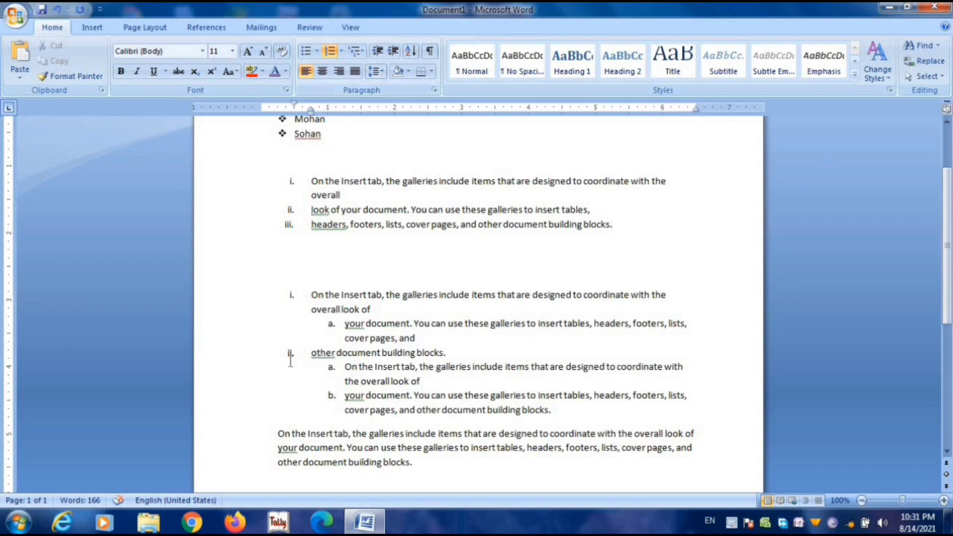
# Select the last sample paragraph and decrease its indent by one level.
pyautogui.click(279, 434)
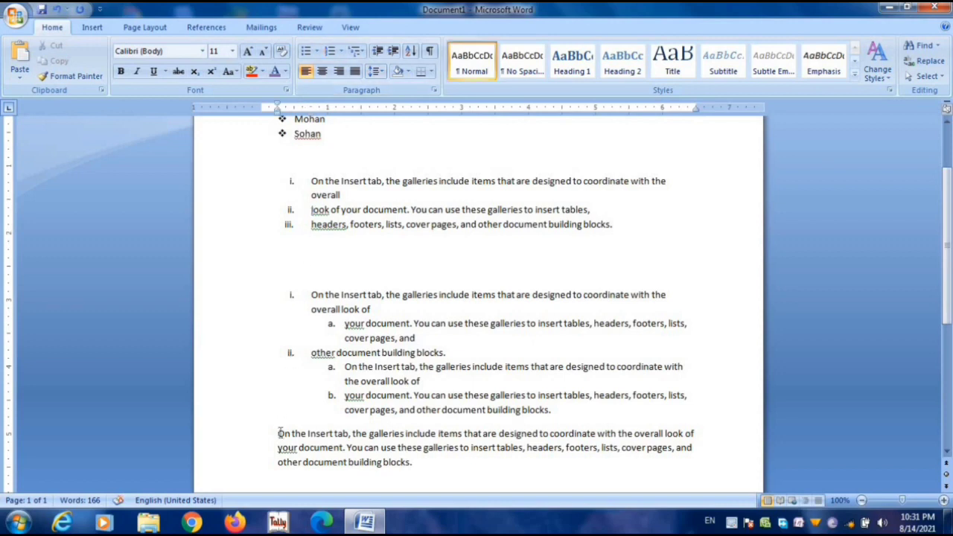
pyautogui.hotkey('shift', 'Down')
pyautogui.hotkey('shift', 'Down')
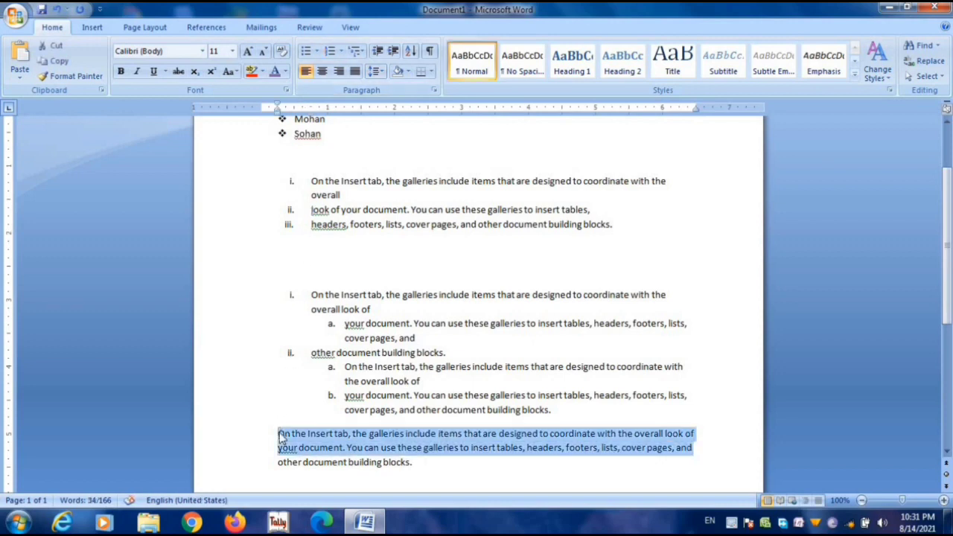
pyautogui.hotkey('shift', 'Down')
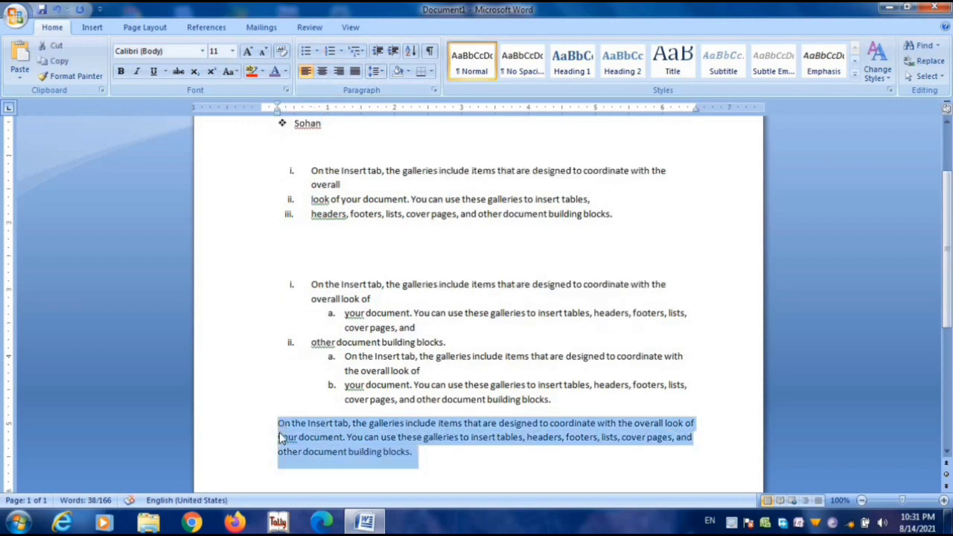
pyautogui.click(377, 52)
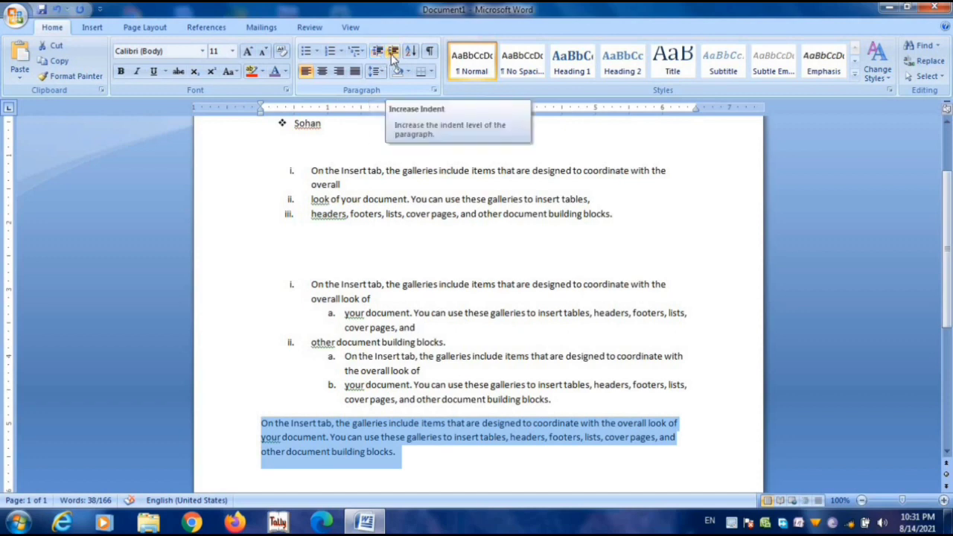
# Increase the last sample paragraph's indent three times and decrease it three times again.
pyautogui.click(393, 59)
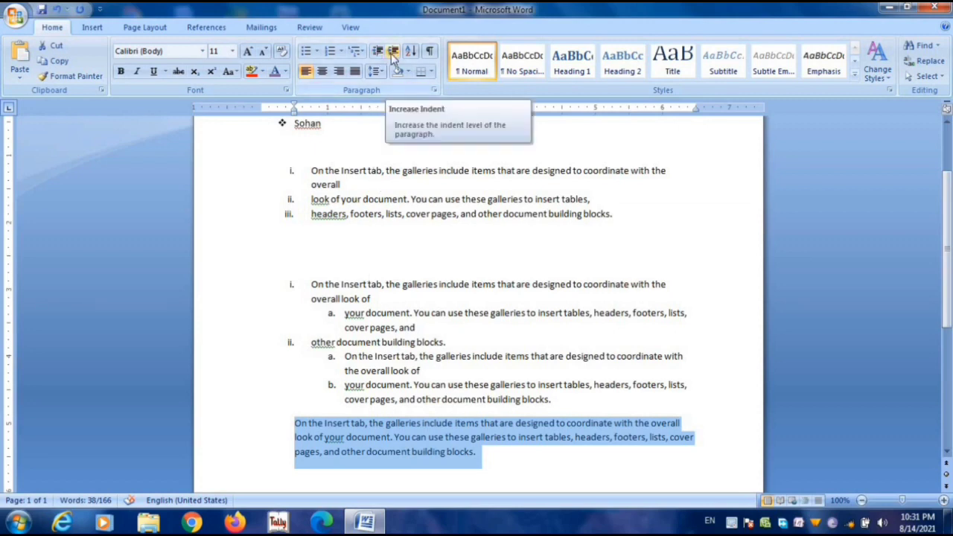
pyautogui.click(392, 60)
pyautogui.click(392, 60)
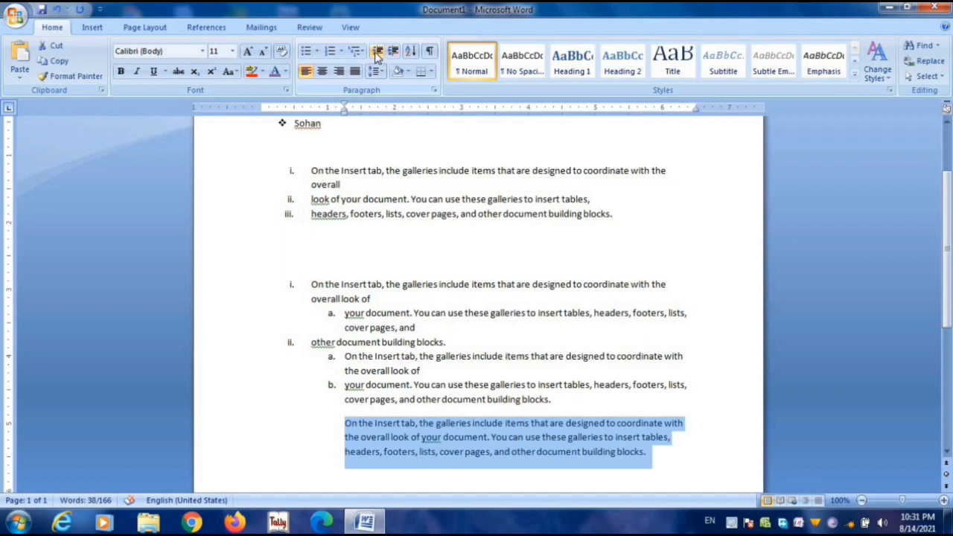
pyautogui.click(376, 54)
pyautogui.click(376, 54)
pyautogui.click(376, 54)
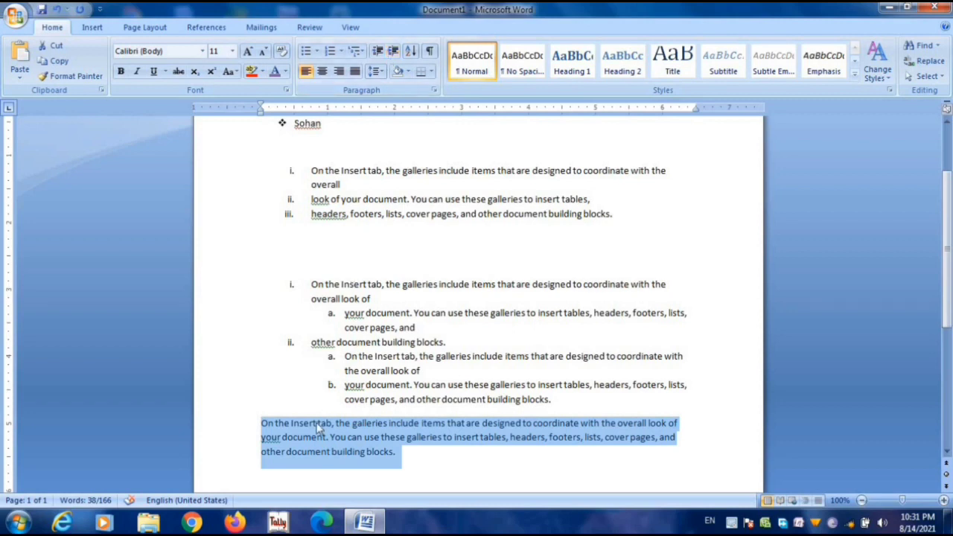
# Open the Sort Text options for the selected paragraph and close them without sorting.
pyautogui.click(411, 50)
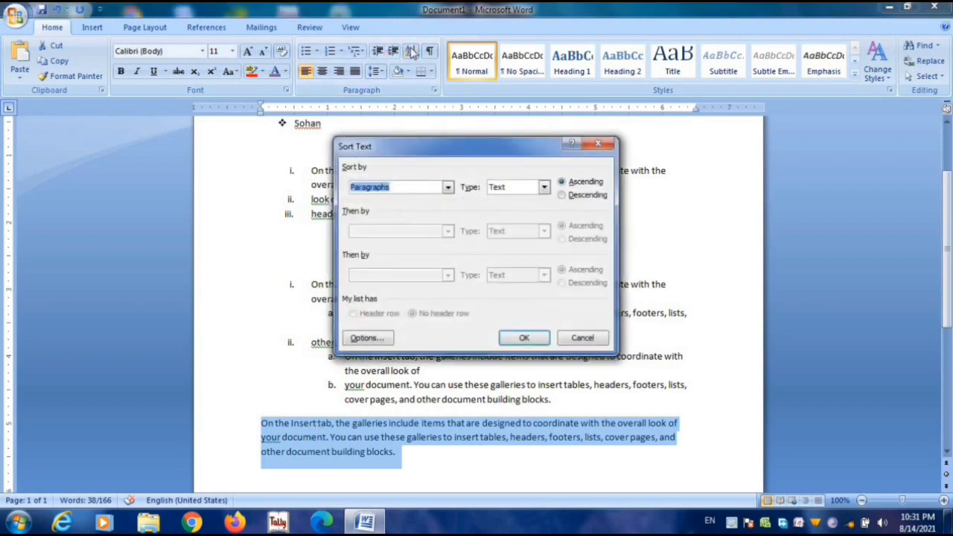
pyautogui.click(597, 144)
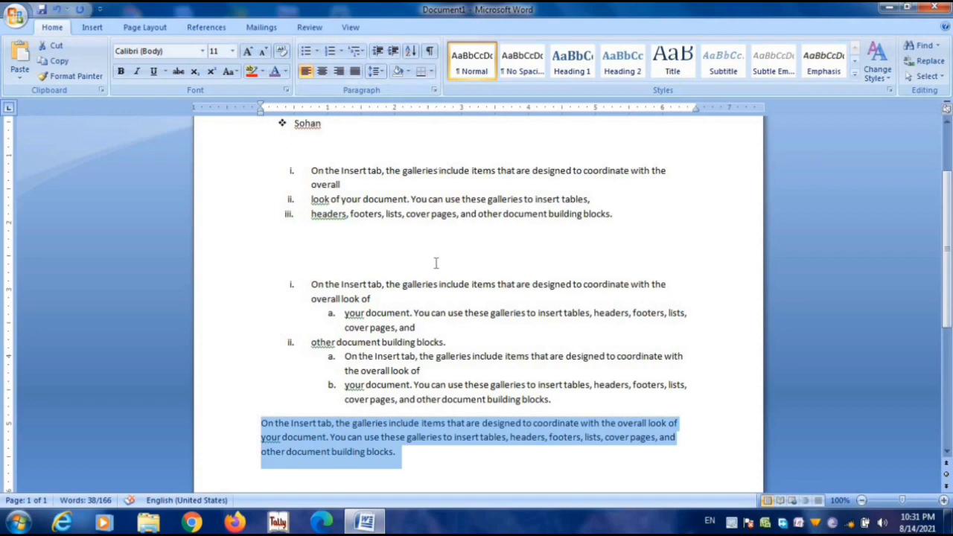
# Show the paragraph marks and other hidden formatting symbols and hide them again, two times over.
pyautogui.click(430, 50)
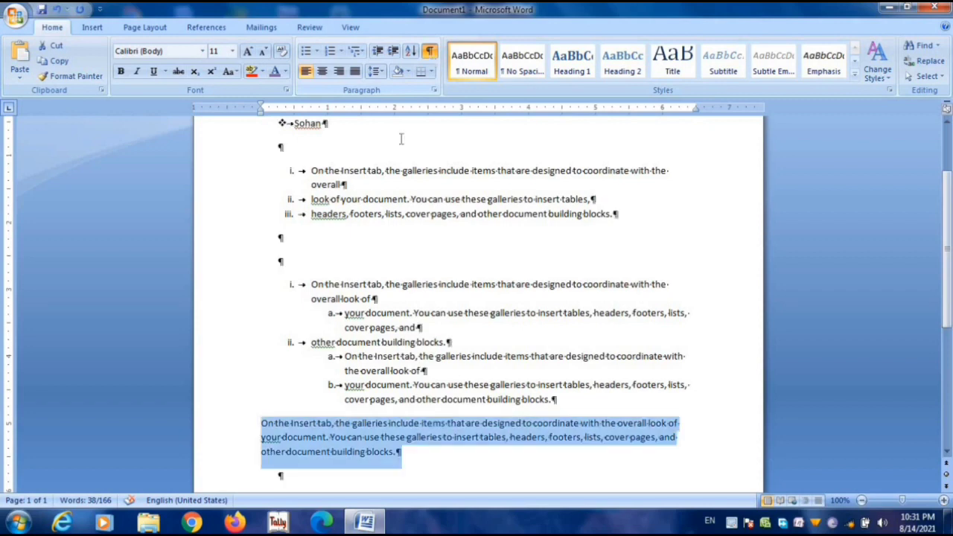
pyautogui.click(368, 216)
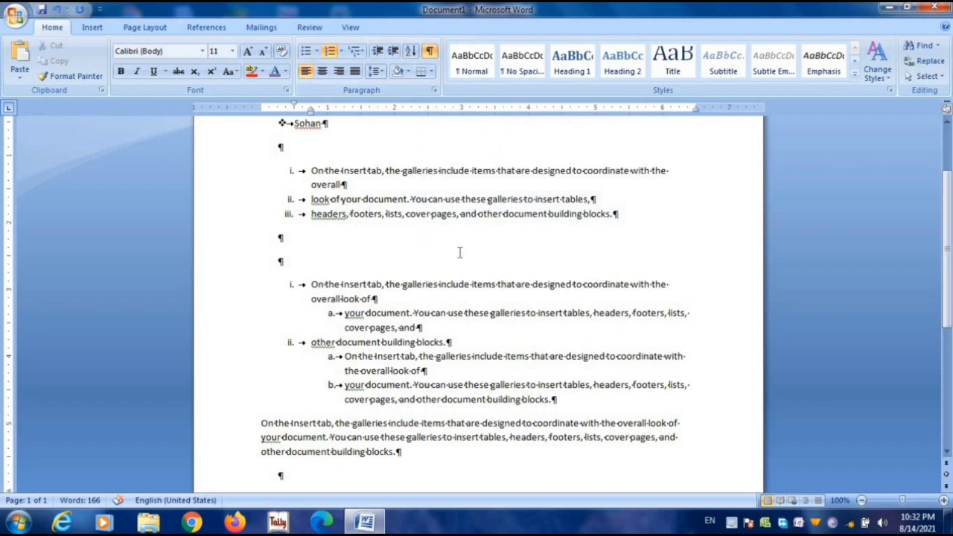
pyautogui.click(431, 52)
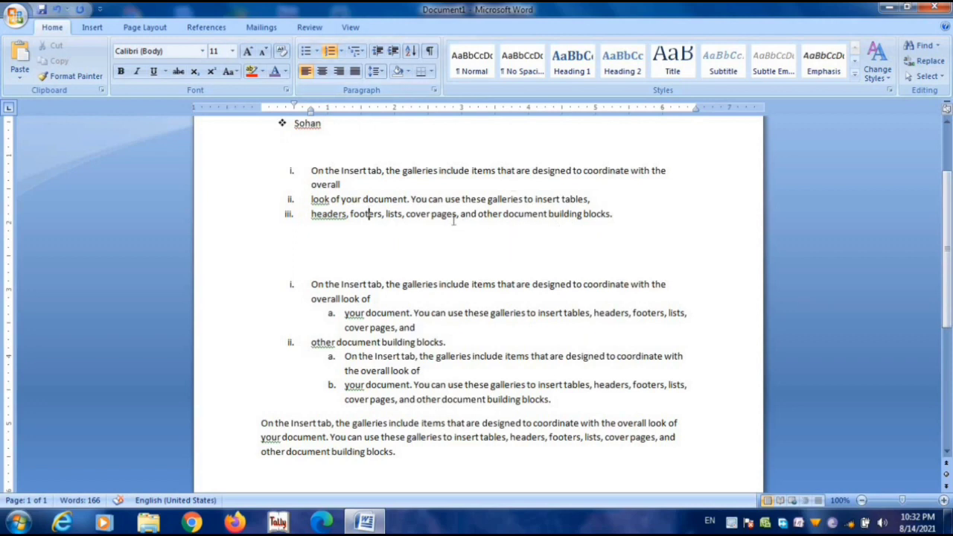
pyautogui.click(431, 53)
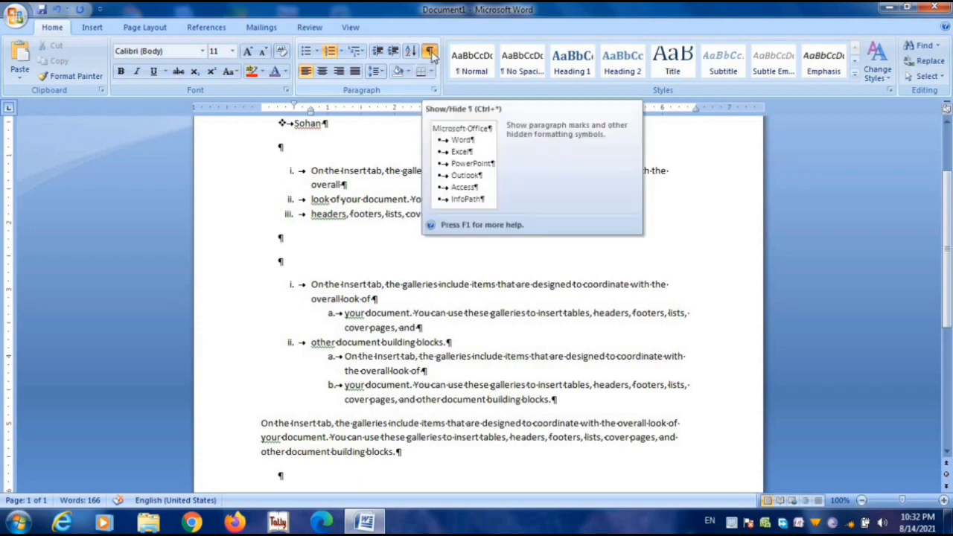
pyautogui.click(431, 52)
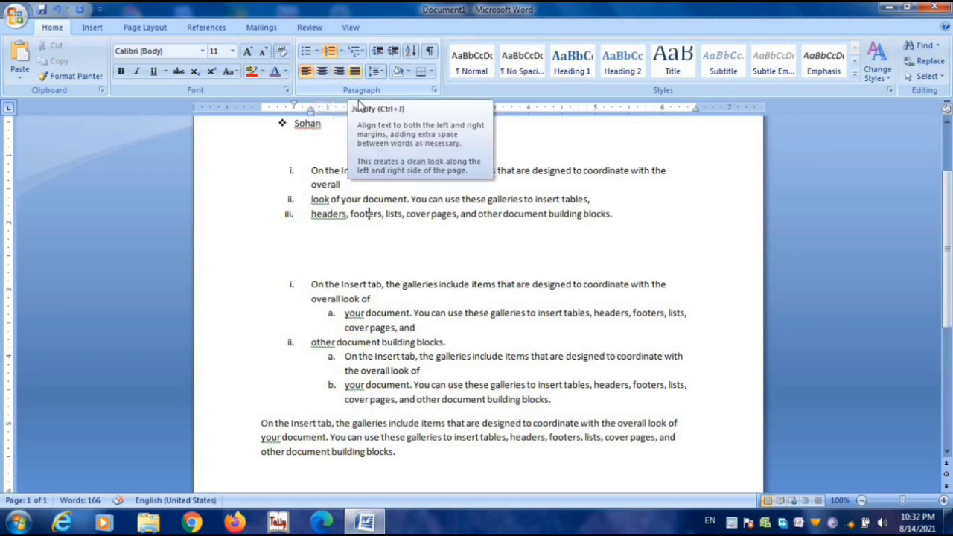
# Undo the indents, the multilevel and numbered lists, and the line splits, back to four whole sample paragraphs below the bulleted names.
pyautogui.hotkey('ctrl', 'z')
pyautogui.hotkey('ctrl', 'z')
pyautogui.hotkey('ctrl', 'z')
pyautogui.hotkey('ctrl', 'z')
pyautogui.hotkey('ctrl', 'z')
pyautogui.hotkey('ctrl', 'z')
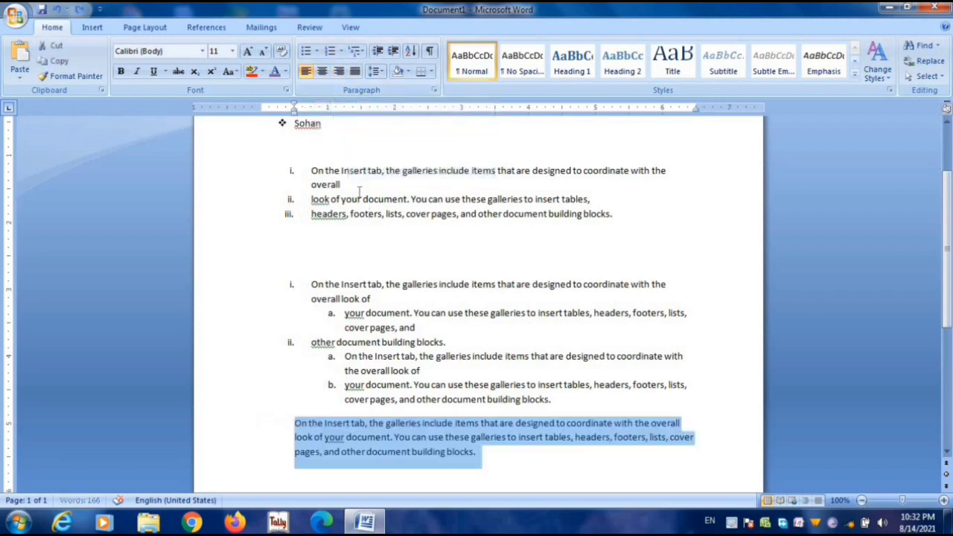
pyautogui.hotkey('ctrl', 'z')
pyautogui.hotkey('ctrl', 'z')
pyautogui.hotkey('ctrl', 'z')
pyautogui.hotkey('ctrl', 'z')
pyautogui.hotkey('ctrl', 'z')
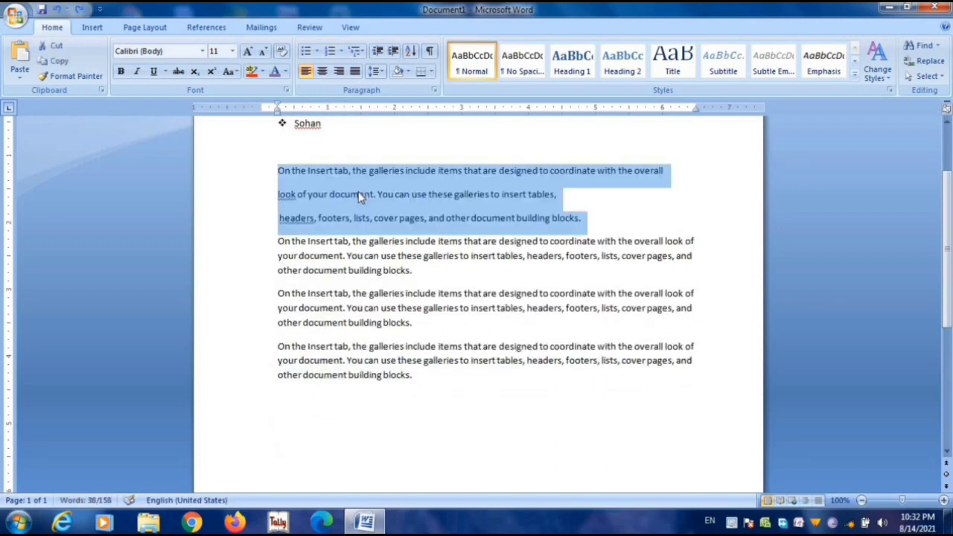
pyautogui.hotkey('ctrl', 'z')
pyautogui.hotkey('ctrl', 'z')
pyautogui.hotkey('ctrl', 'z')
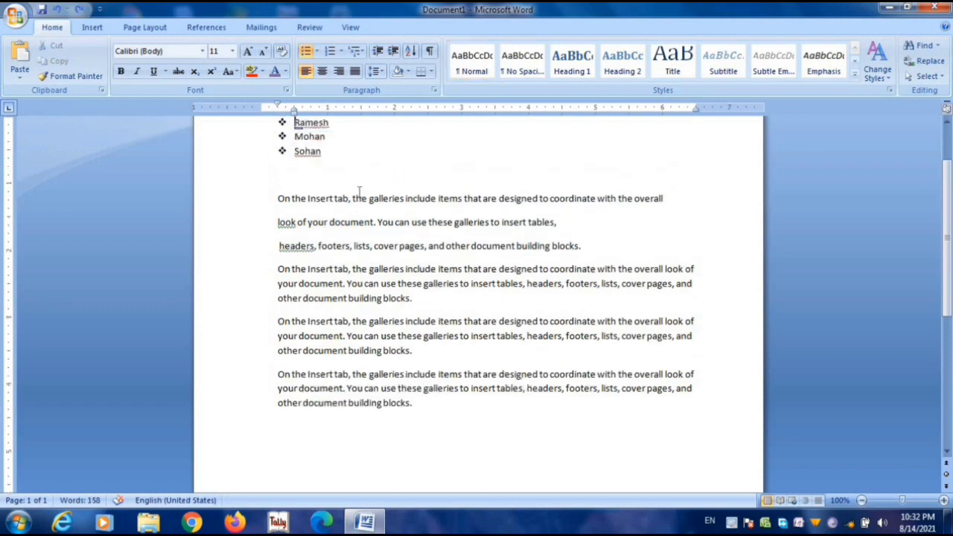
pyautogui.hotkey('ctrl', 'z')
pyautogui.hotkey('ctrl', 'z')
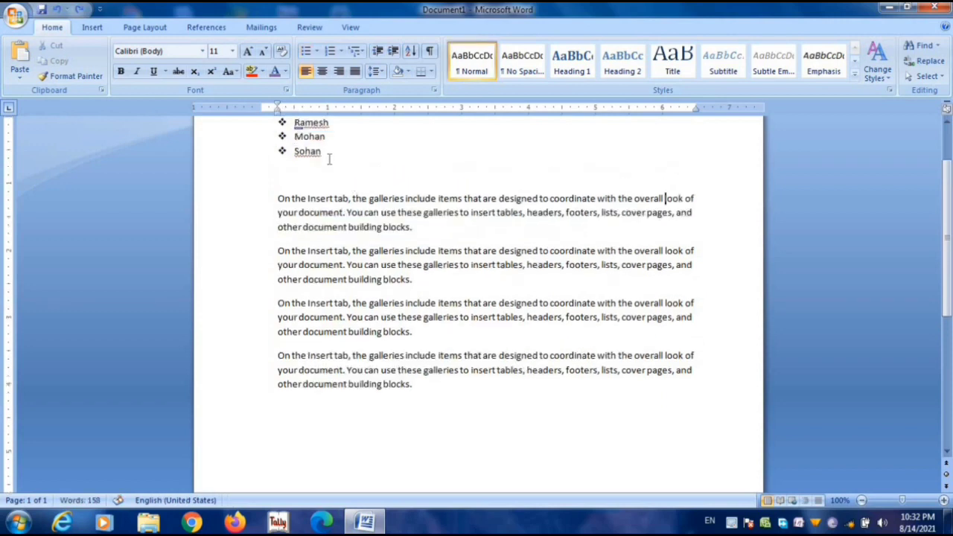
# Delete the three bulleted names above the sample paragraphs.
pyautogui.moveTo(326, 152); pyautogui.dragTo(277, 117)
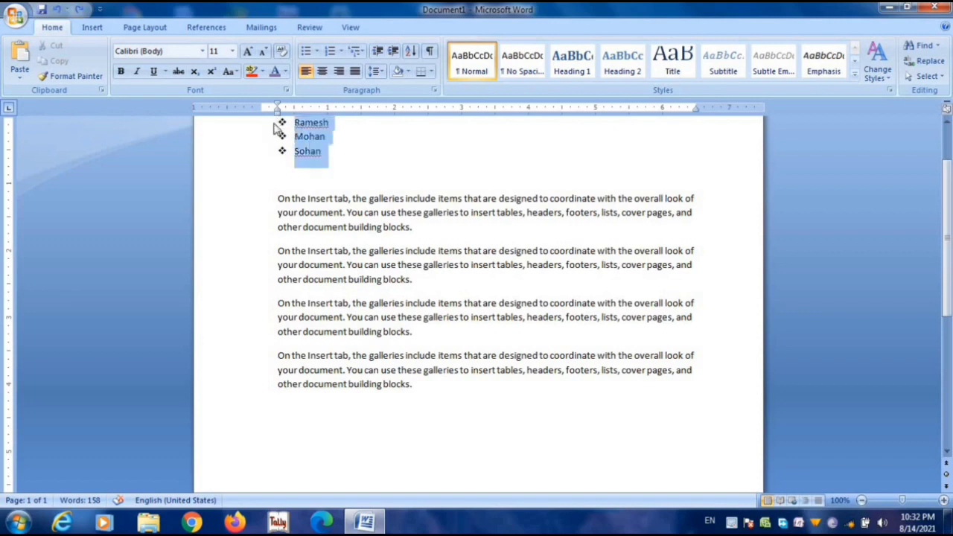
pyautogui.press('Delete')
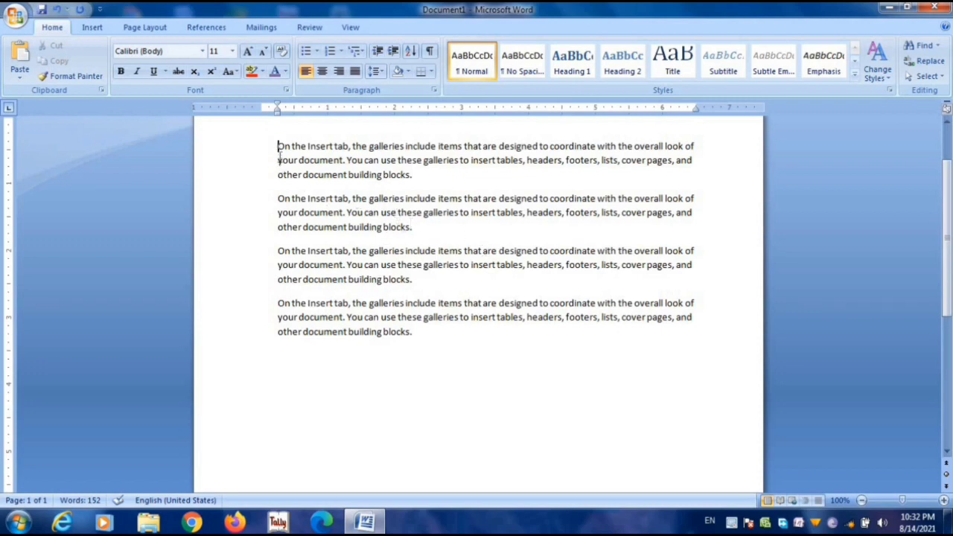
# Select all four sample paragraphs, try right, centre and left alignment on them in turn, and finish with justified alignment.
pyautogui.hotkey('shift', 'Down')
pyautogui.hotkey('shift', 'Down')
pyautogui.hotkey('shift', 'Down')
pyautogui.hotkey('shift', 'Down')
pyautogui.hotkey('shift', 'Down')
pyautogui.hotkey('shift', 'Down')
pyautogui.hotkey('shift', 'Down')
pyautogui.hotkey('shift', 'Down')
pyautogui.hotkey('shift', 'Down')
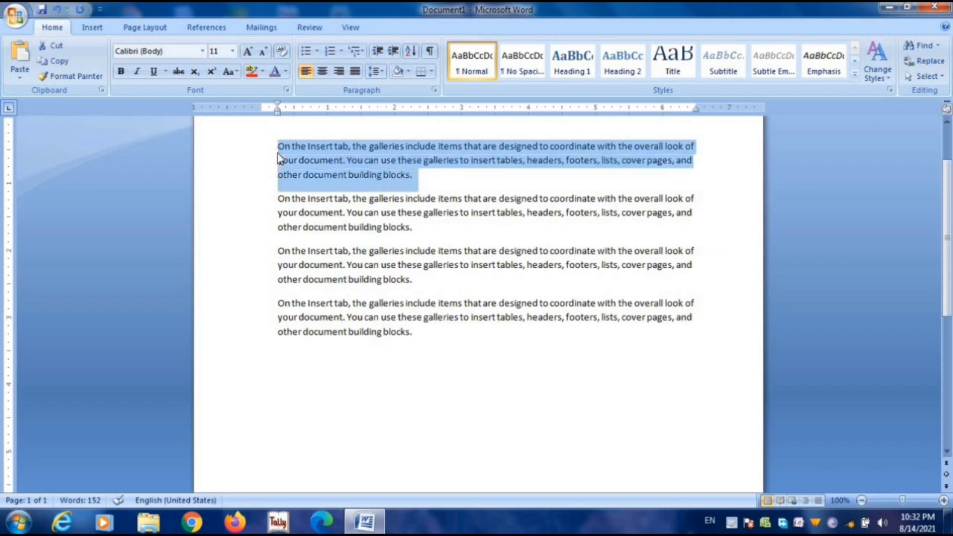
pyautogui.hotkey('shift', 'Down')
pyautogui.hotkey('shift', 'Down')
pyautogui.hotkey('shift', 'Down')
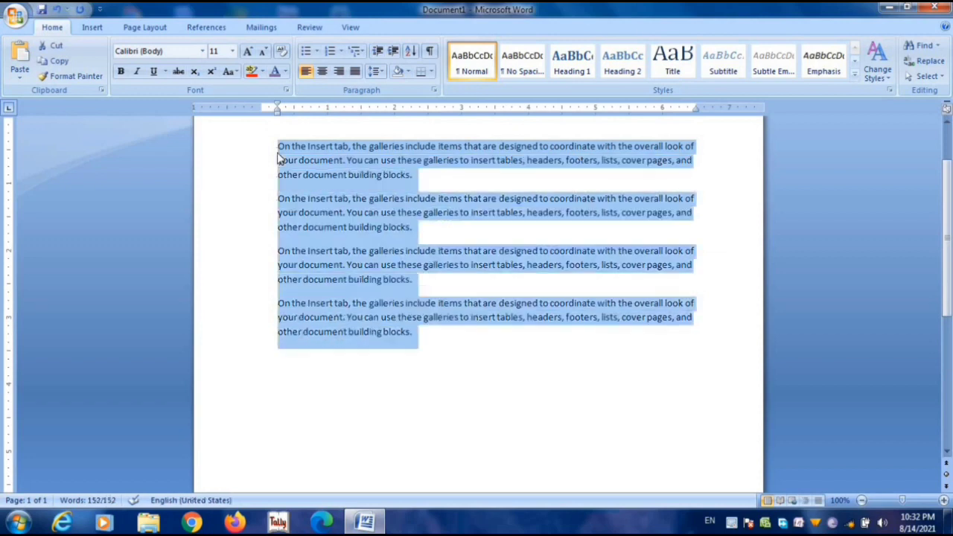
pyautogui.click(339, 72)
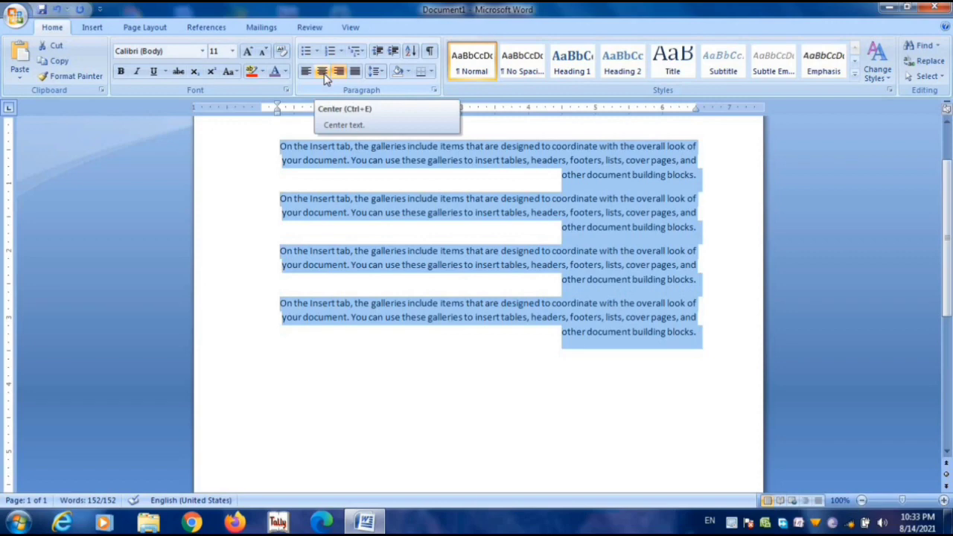
pyautogui.click(322, 72)
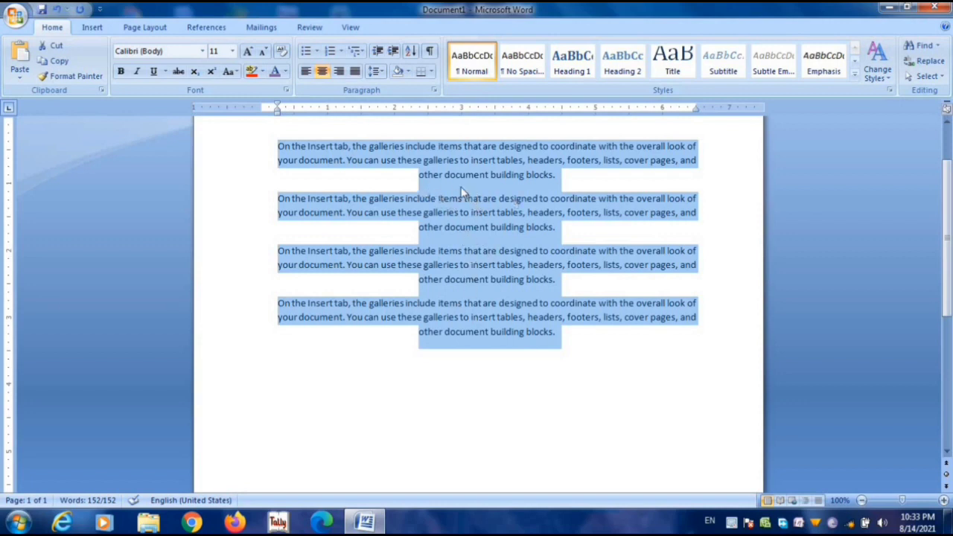
pyautogui.click(305, 78)
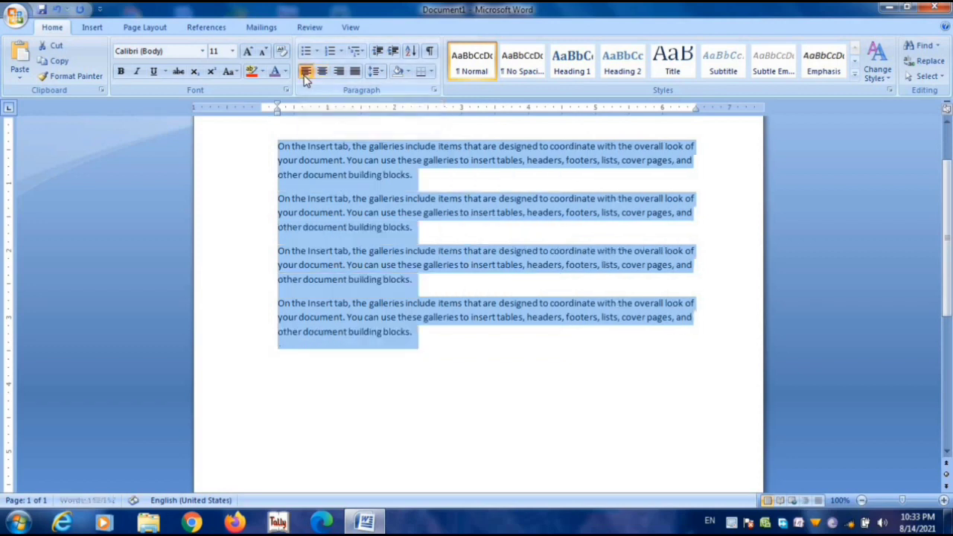
pyautogui.click(356, 72)
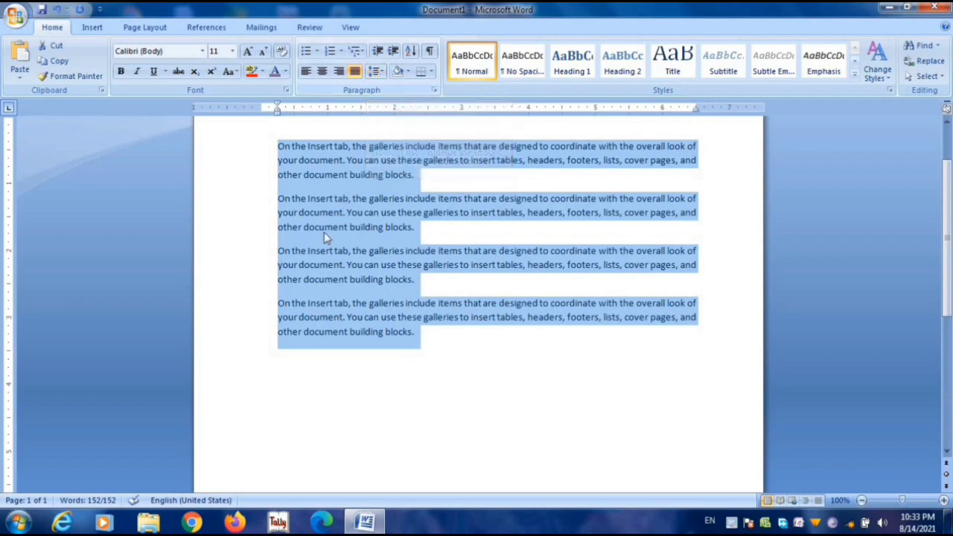
pyautogui.click(325, 204)
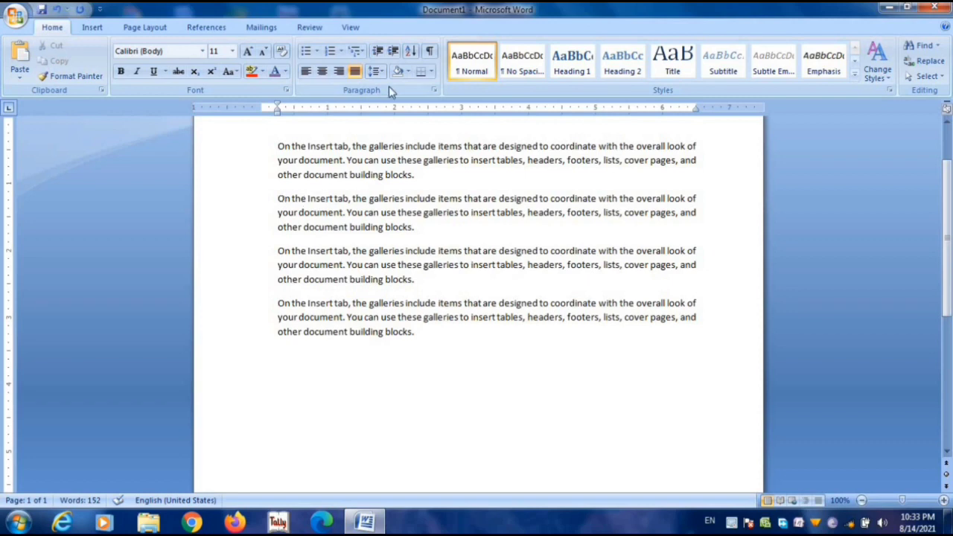
# Set the second sample paragraph's line spacing to 2.5.
pyautogui.click(376, 71)
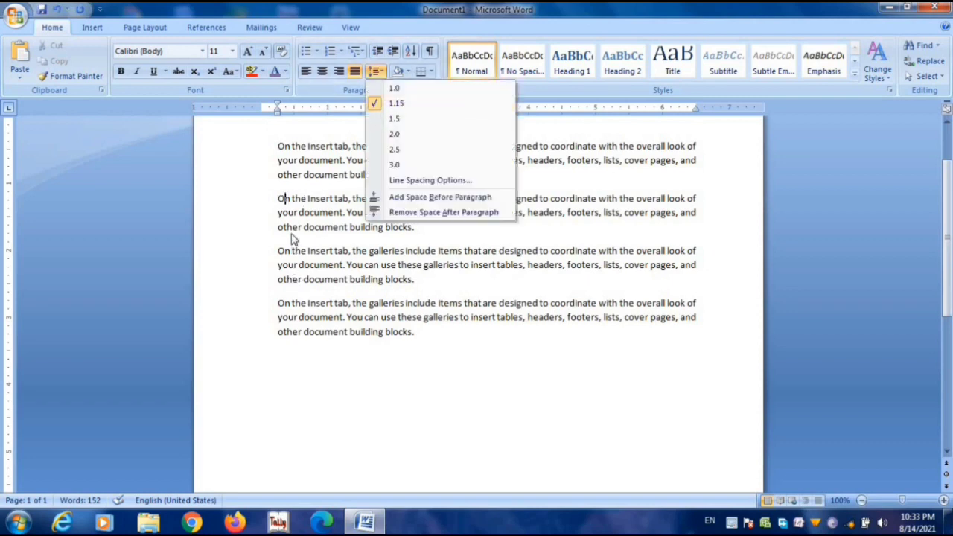
pyautogui.click(287, 201)
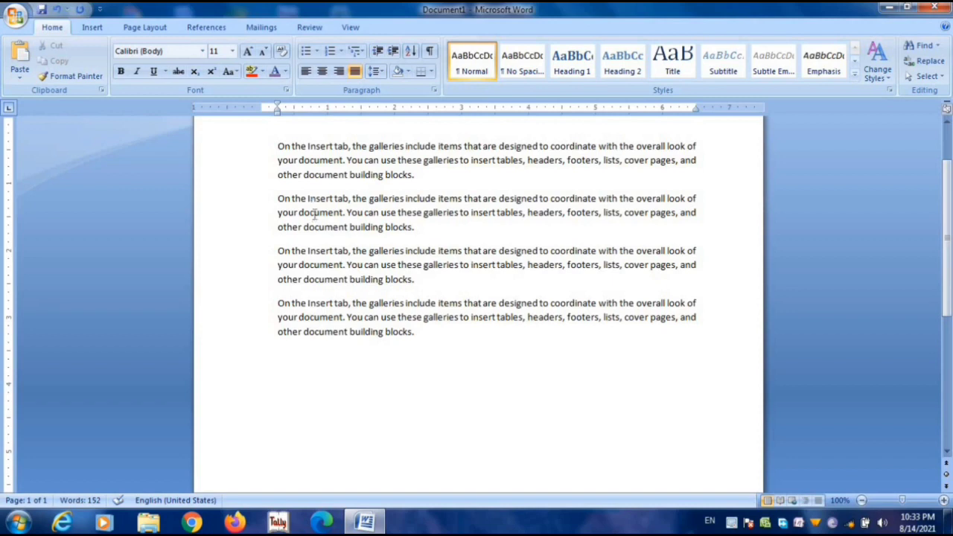
pyautogui.click(315, 205)
pyautogui.click(381, 73)
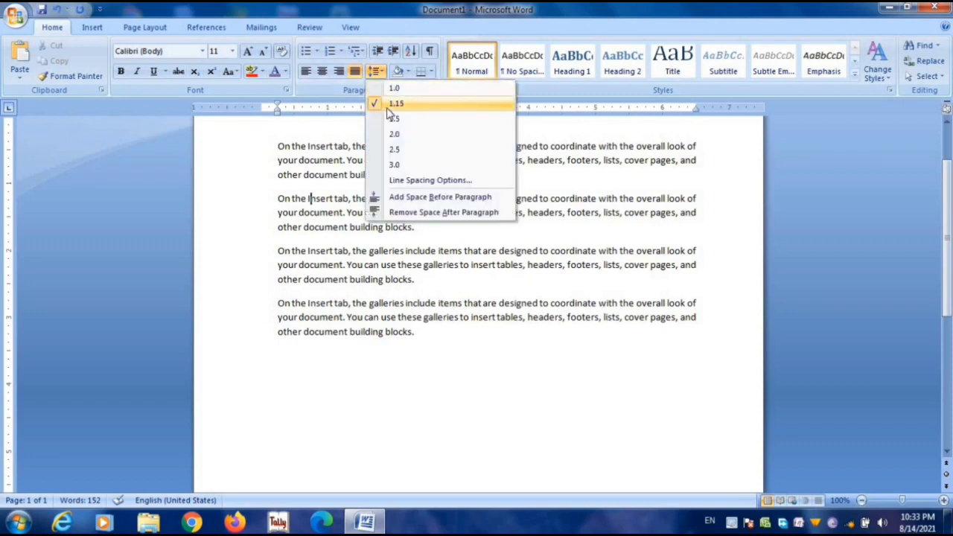
pyautogui.click(394, 150)
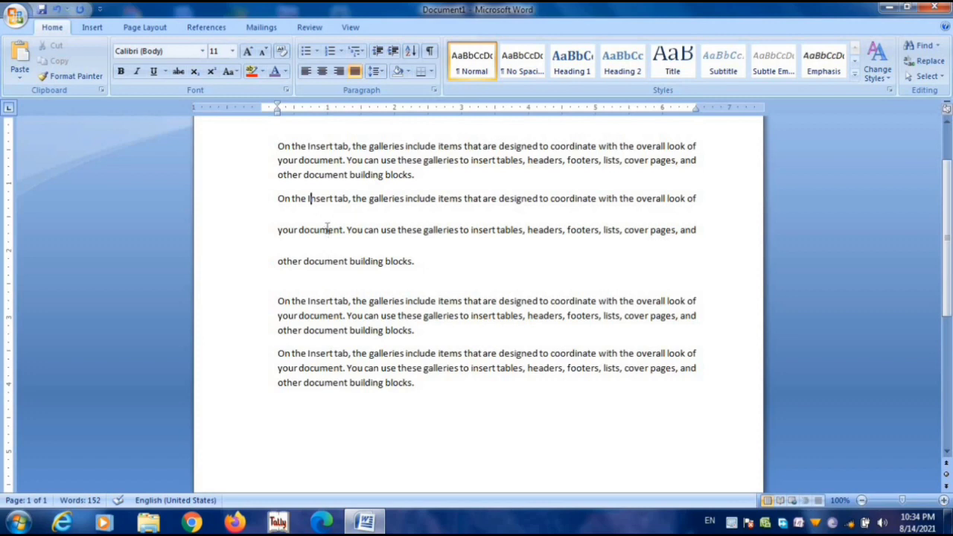
# Change the second paragraph's line spacing to 1.0, back up to 1.15, and finally to 2.0.
pyautogui.click(377, 72)
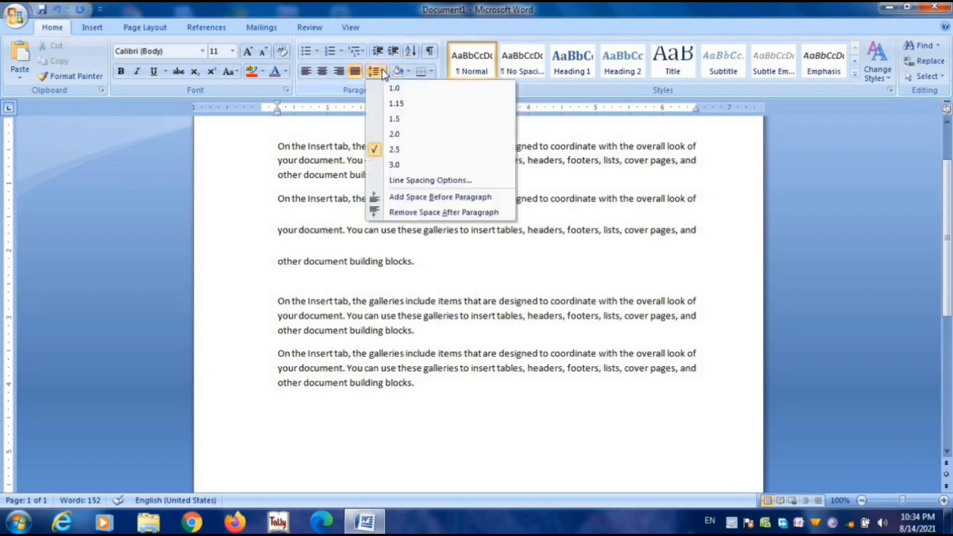
pyautogui.click(384, 92)
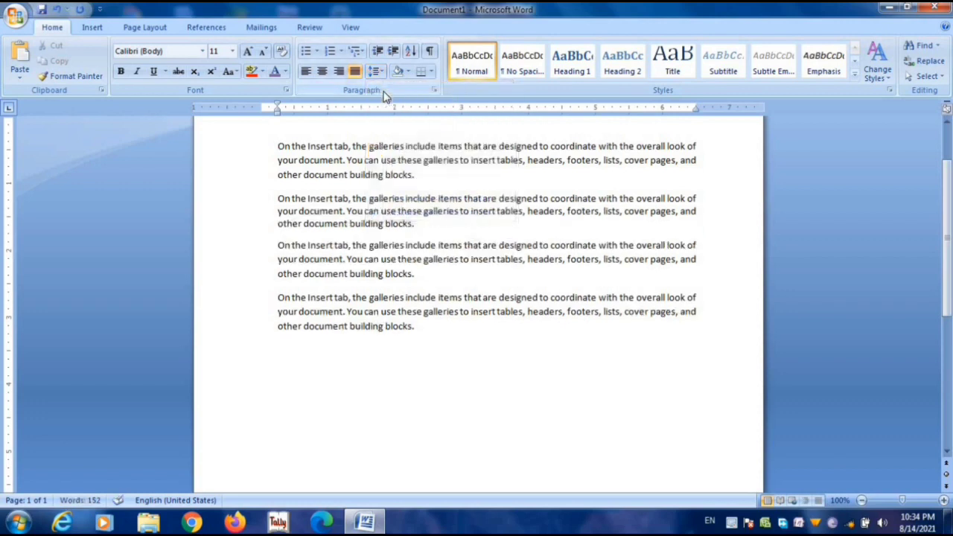
pyautogui.click(383, 76)
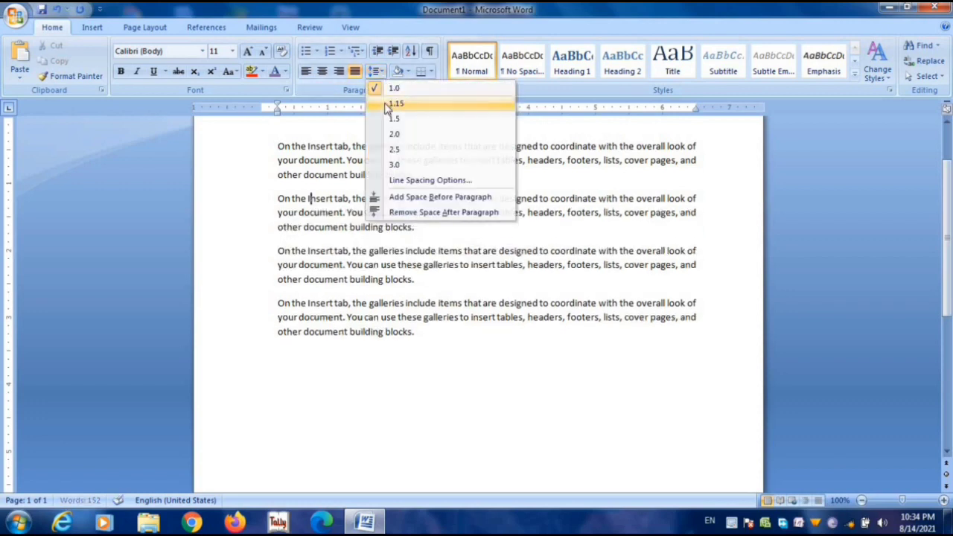
pyautogui.click(385, 103)
pyautogui.click(384, 74)
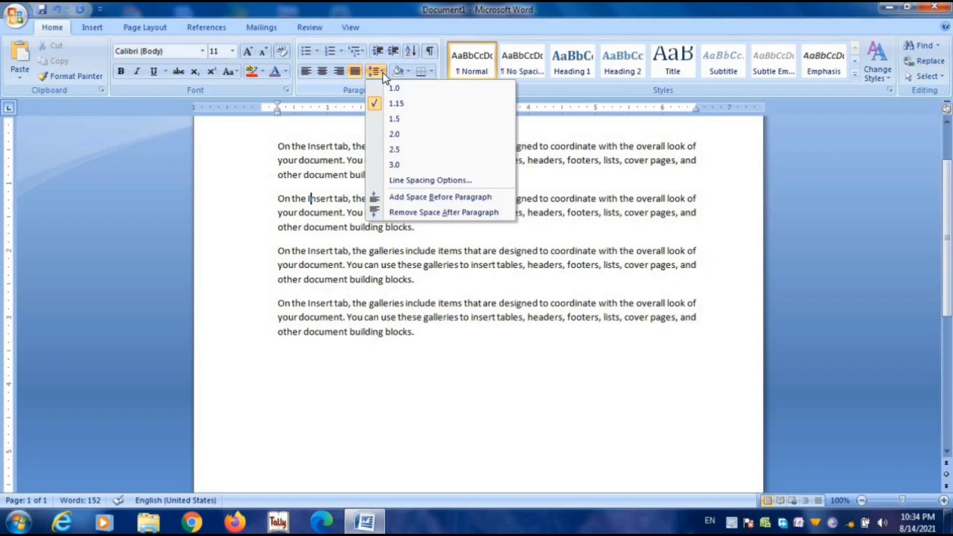
pyautogui.click(386, 135)
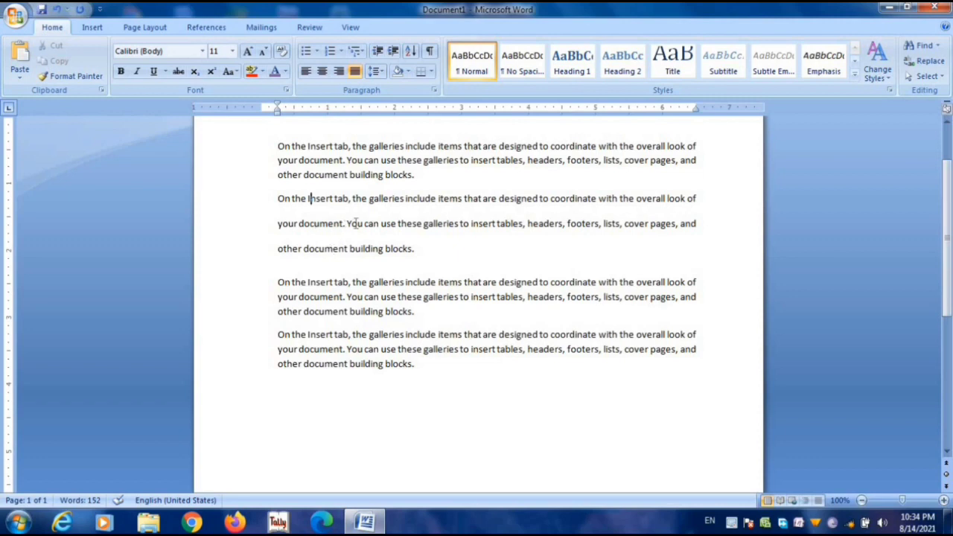
# Remove the space after the second paragraph and add space before the third paragraph.
pyautogui.click(384, 78)
pyautogui.click(377, 71)
pyautogui.click(377, 72)
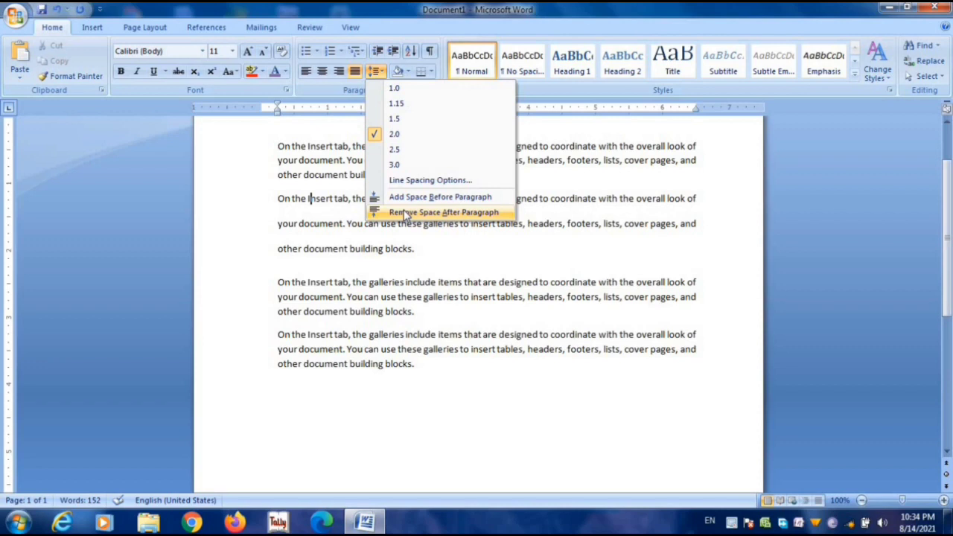
pyautogui.click(333, 255)
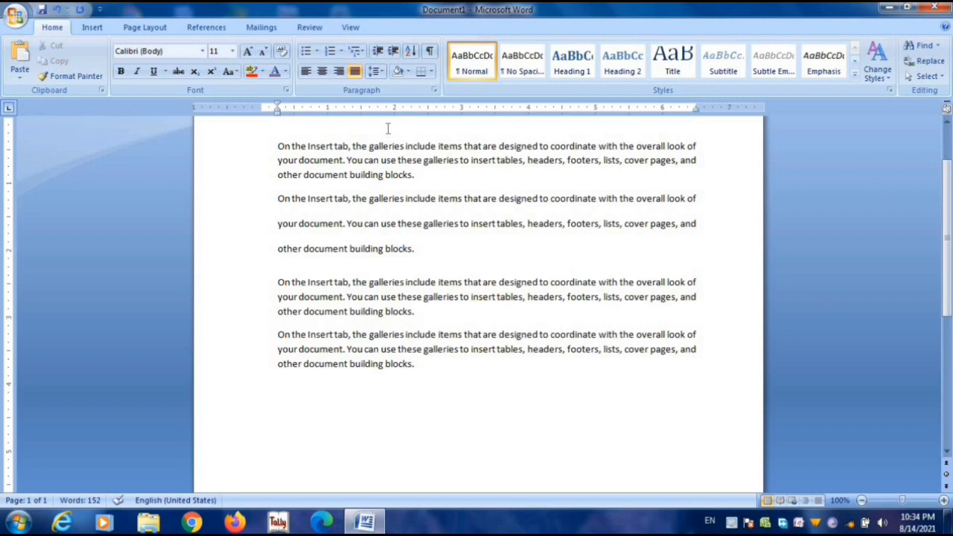
pyautogui.click(381, 72)
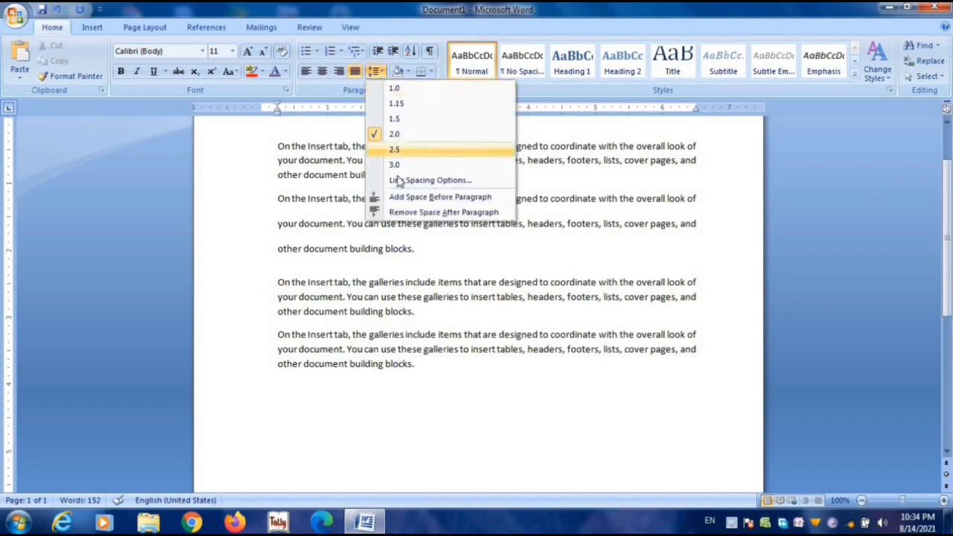
pyautogui.click(405, 211)
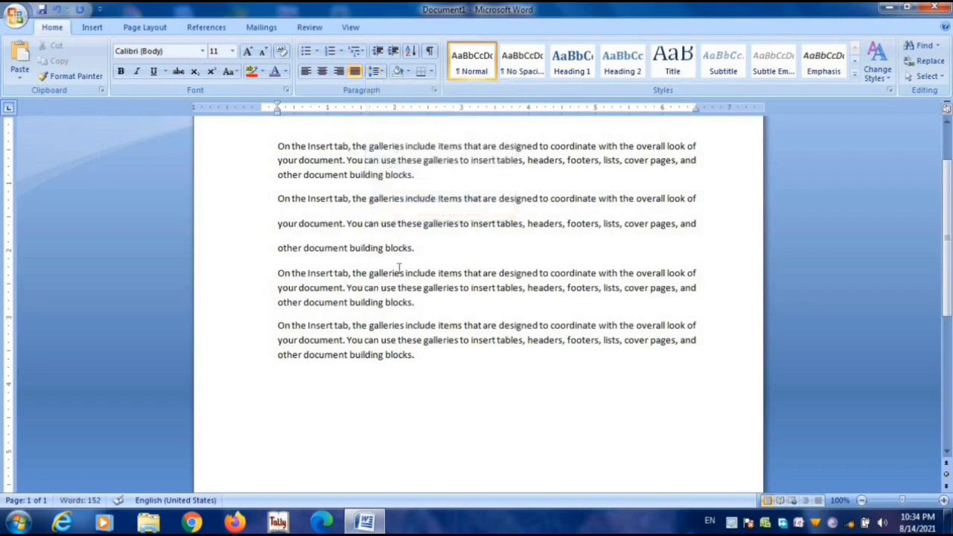
pyautogui.click(377, 71)
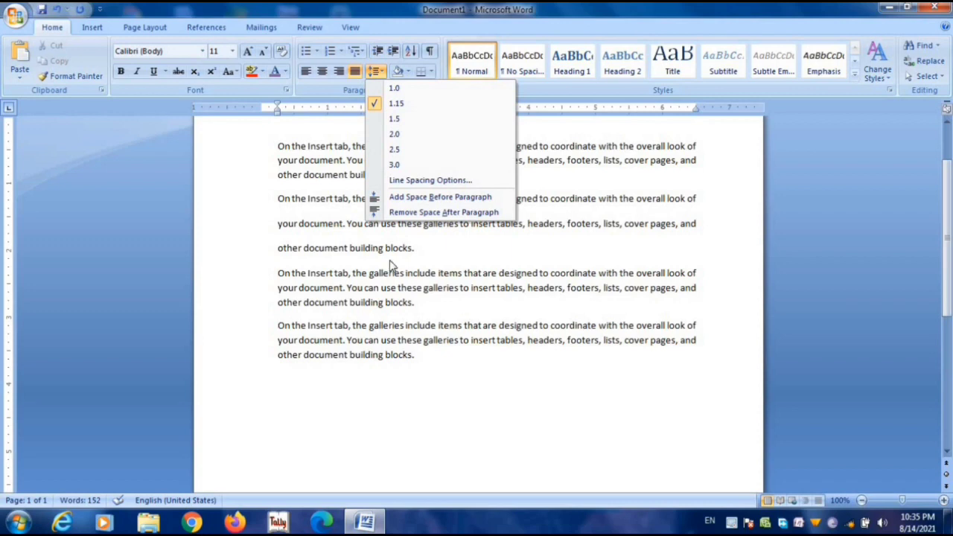
pyautogui.click(423, 197)
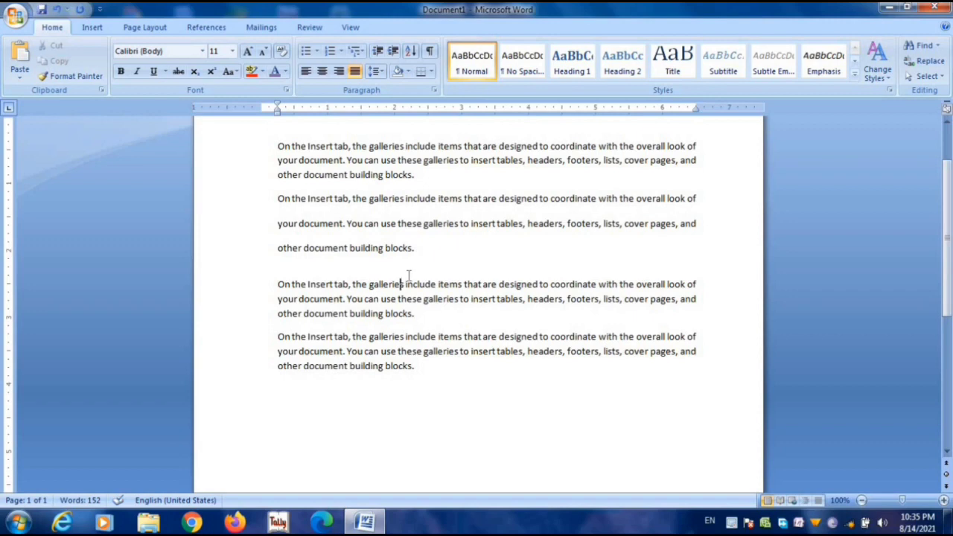
# Shade the background of the first sample paragraph with a dark tan theme color.
pyautogui.click(407, 72)
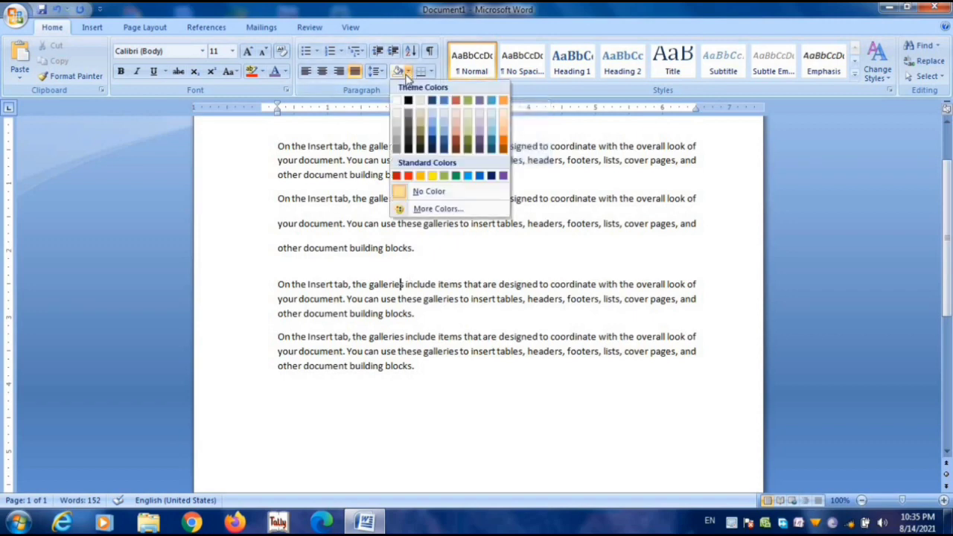
pyautogui.click(309, 198)
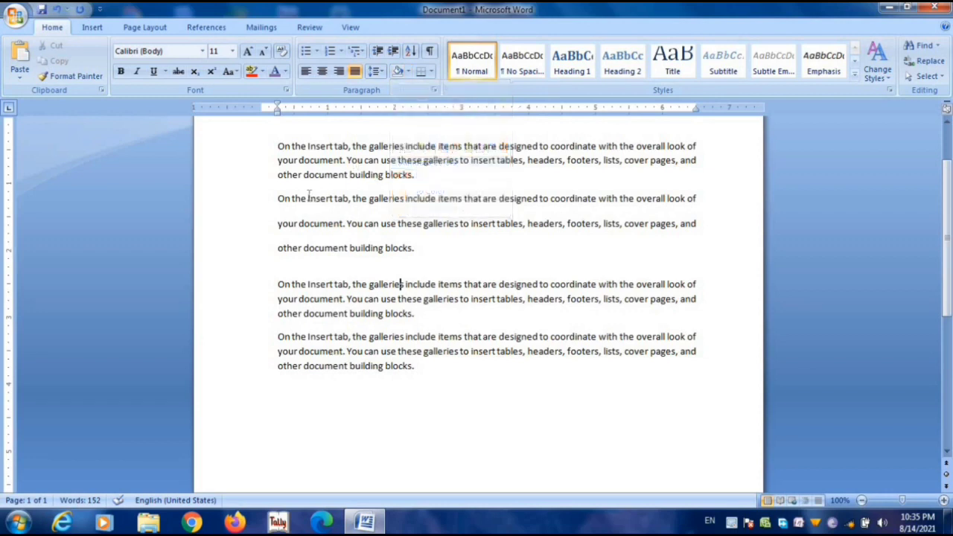
pyautogui.click(313, 148)
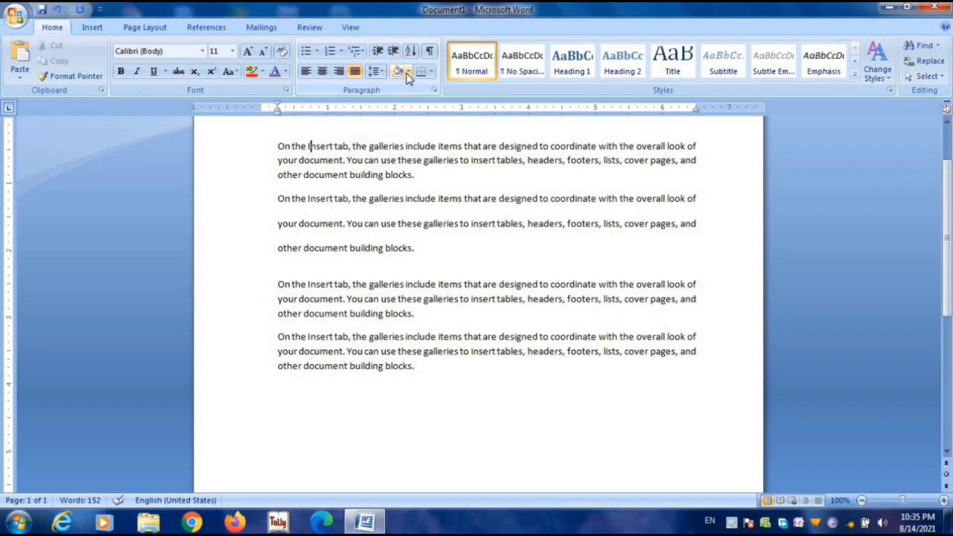
pyautogui.click(407, 73)
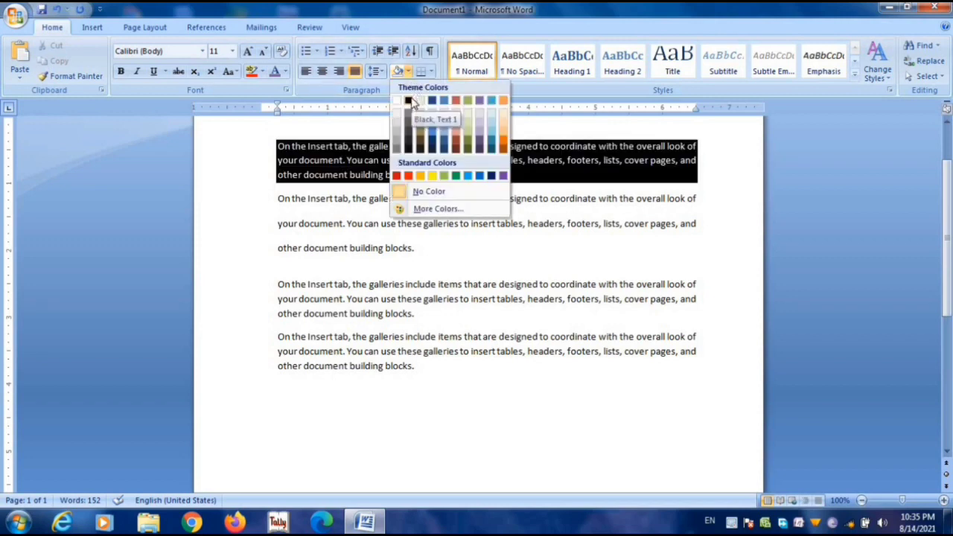
pyautogui.click(420, 137)
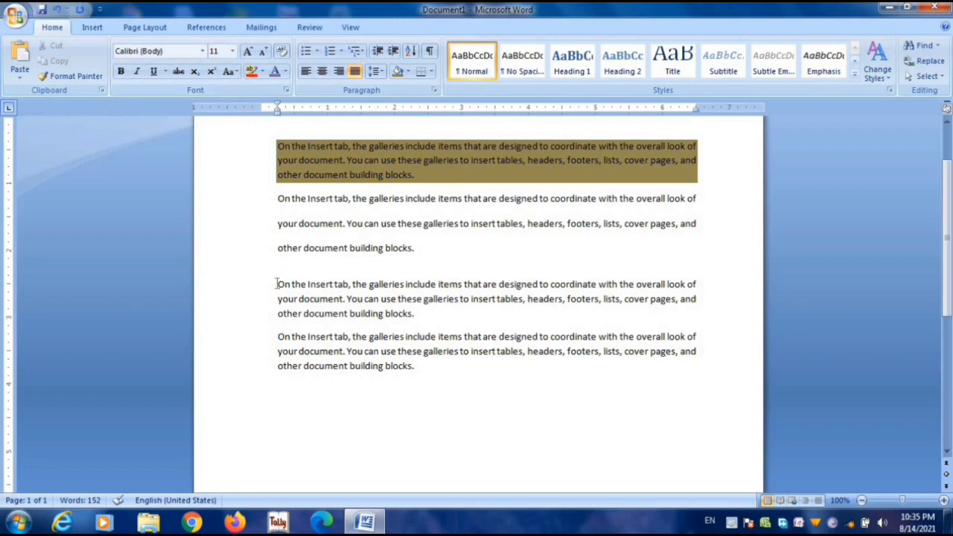
# Highlight the text of the third sample paragraph in red.
pyautogui.moveTo(276, 284); pyautogui.dragTo(277, 291)
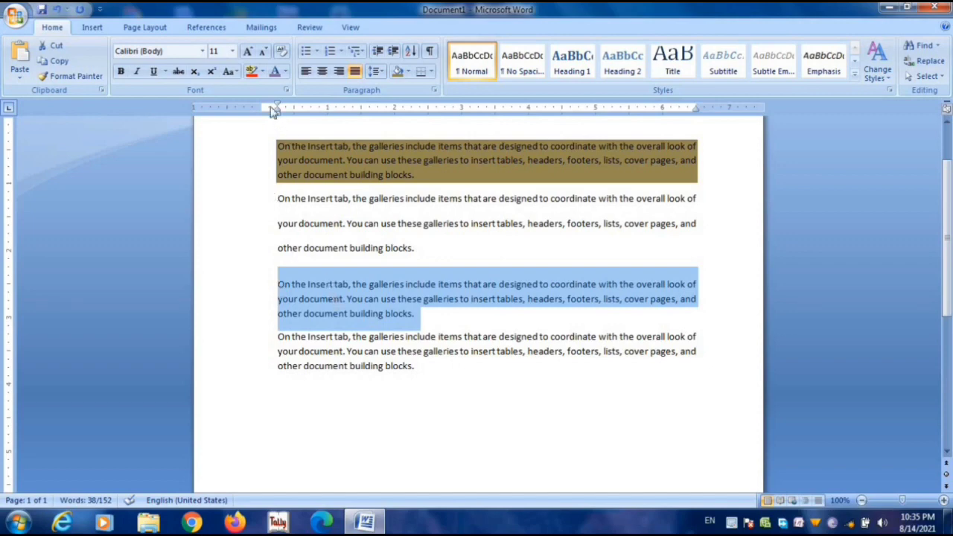
pyautogui.click(262, 73)
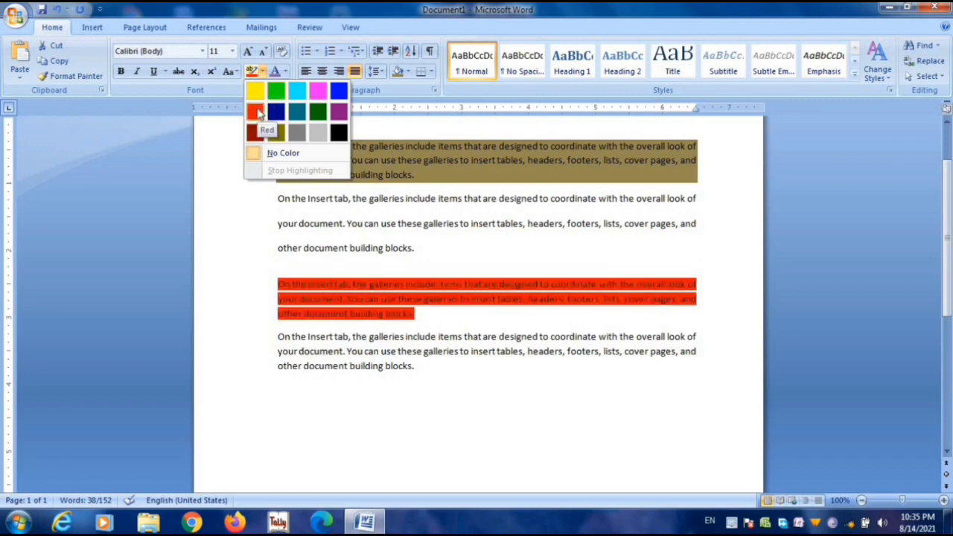
pyautogui.click(256, 112)
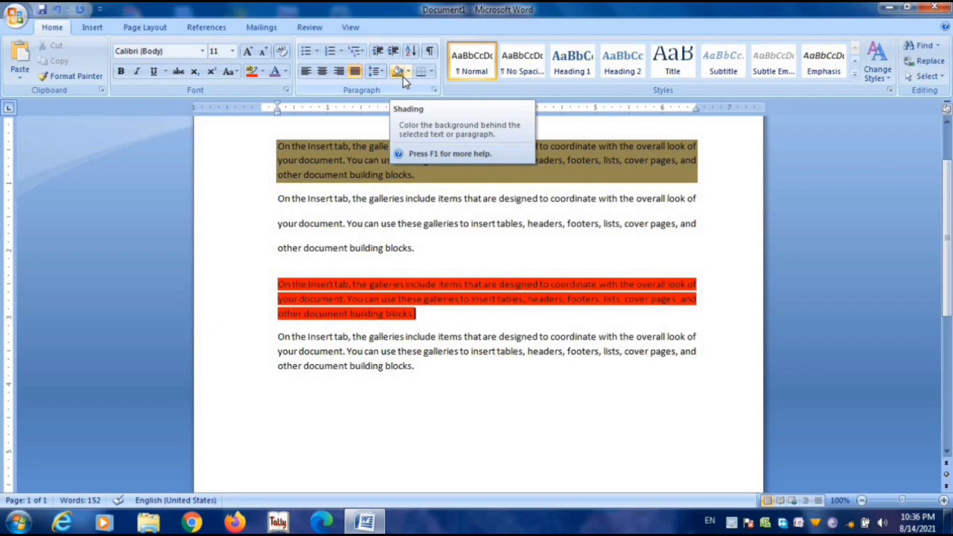
# Add a left border to the red-highlighted third paragraph and extend it to outside borders around the whole paragraph.
pyautogui.click(431, 74)
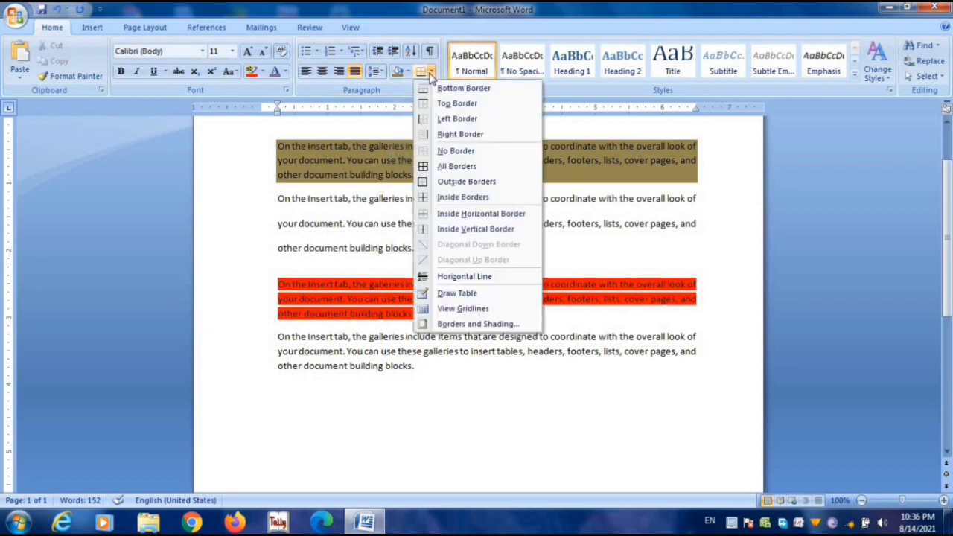
pyautogui.click(295, 286)
pyautogui.moveTo(280, 273); pyautogui.dragTo(460, 328)
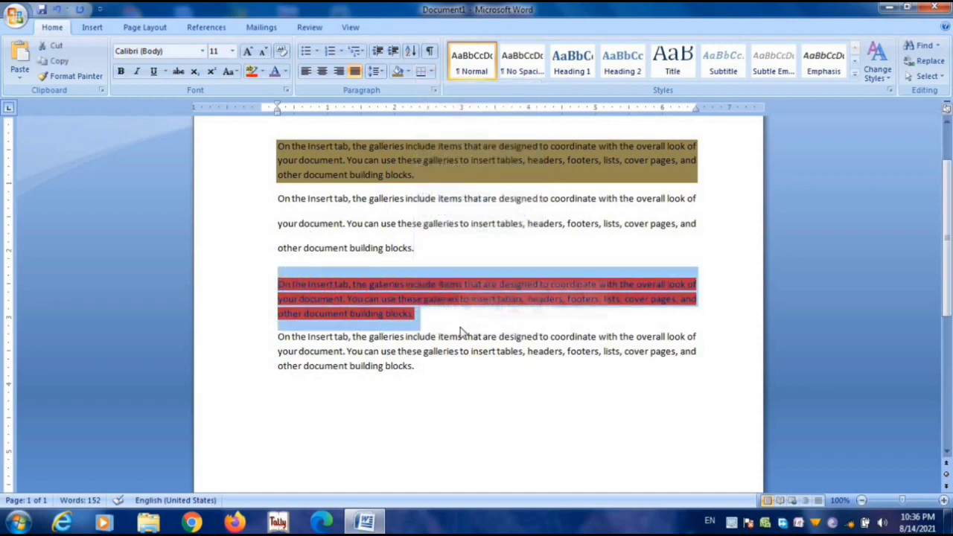
pyautogui.click(430, 72)
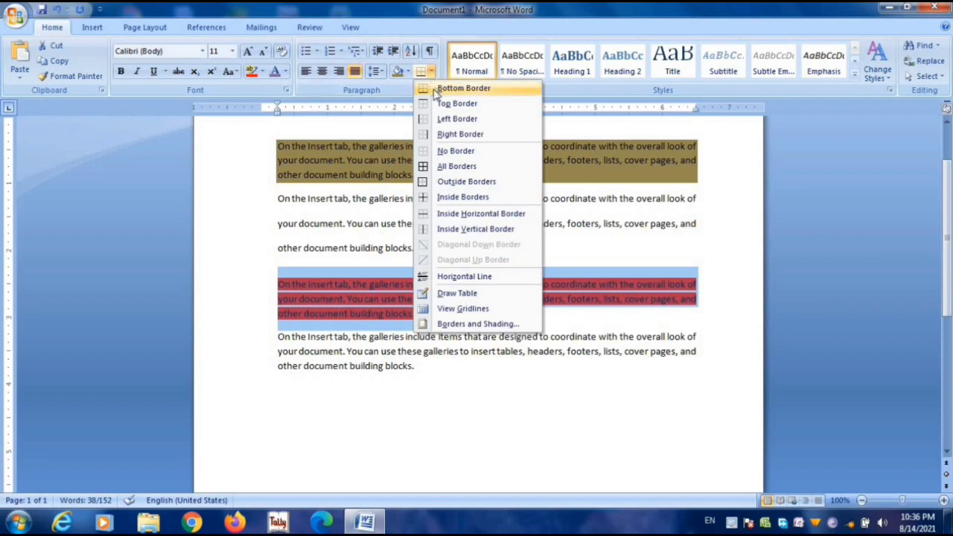
pyautogui.click(438, 119)
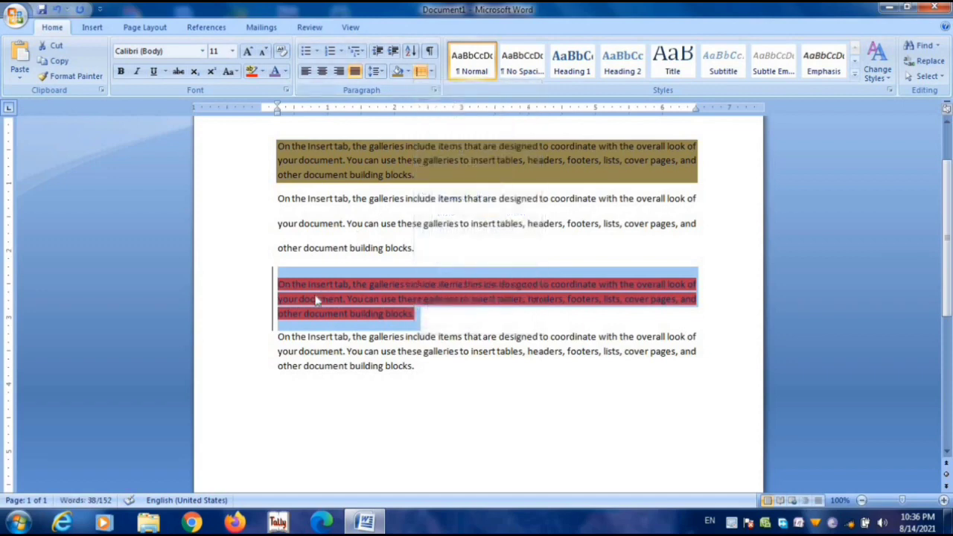
pyautogui.click(430, 72)
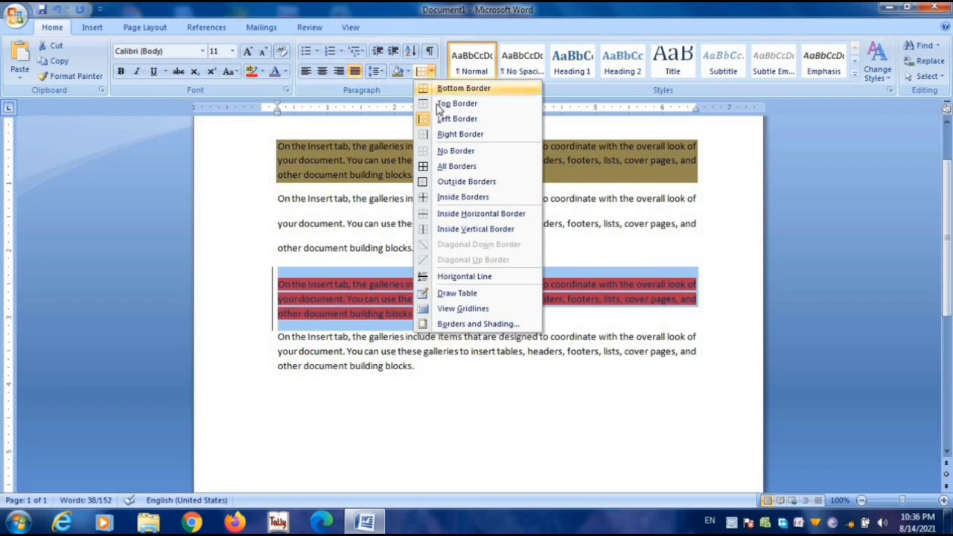
pyautogui.click(447, 182)
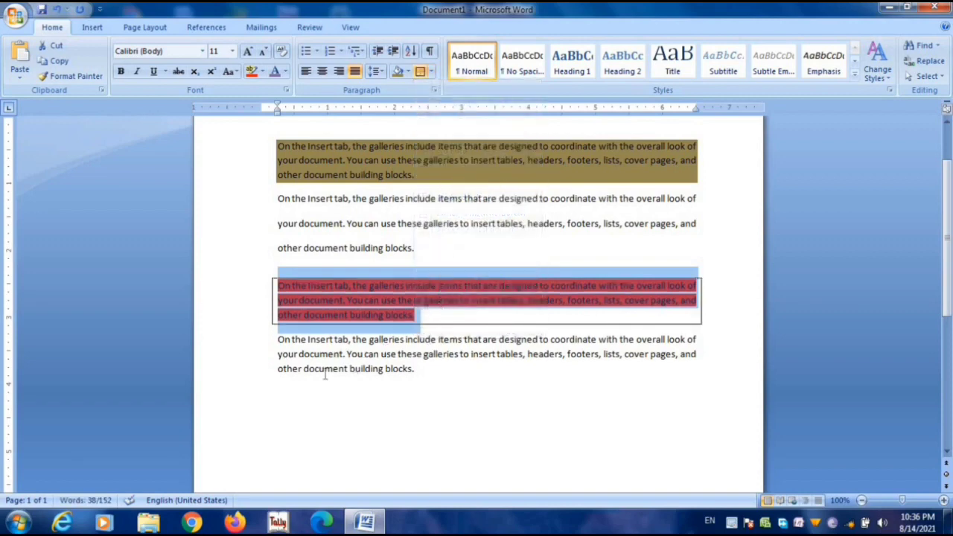
# Apply outside borders to the fourth sample paragraph.
pyautogui.click(284, 337)
pyautogui.hotkey('shift', 'Down')
pyautogui.hotkey('shift', 'Down')
pyautogui.hotkey('shift', 'Down')
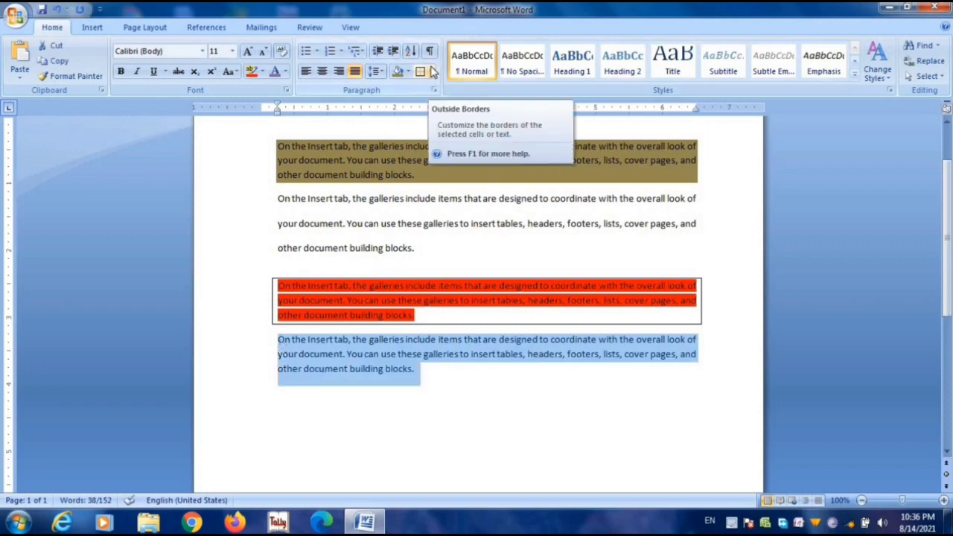
pyautogui.click(432, 70)
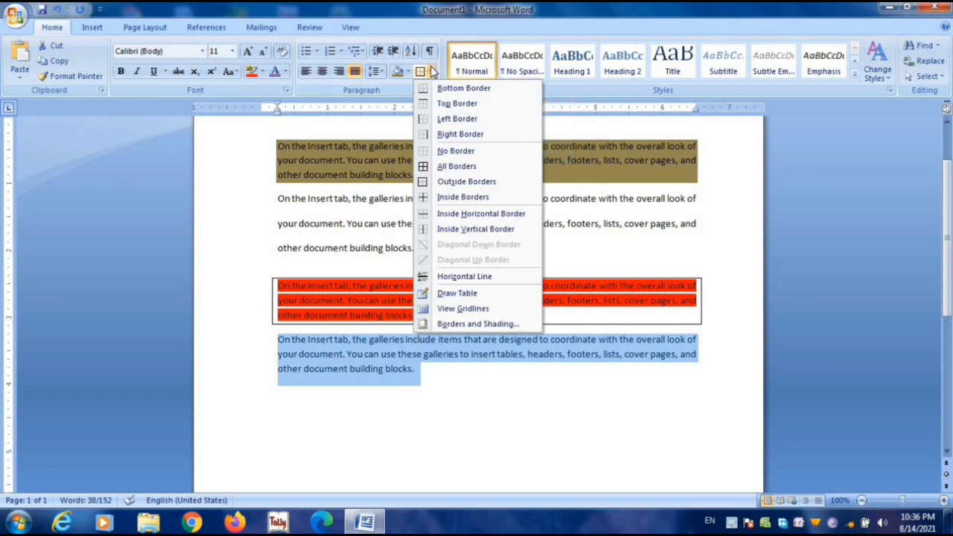
pyautogui.click(457, 187)
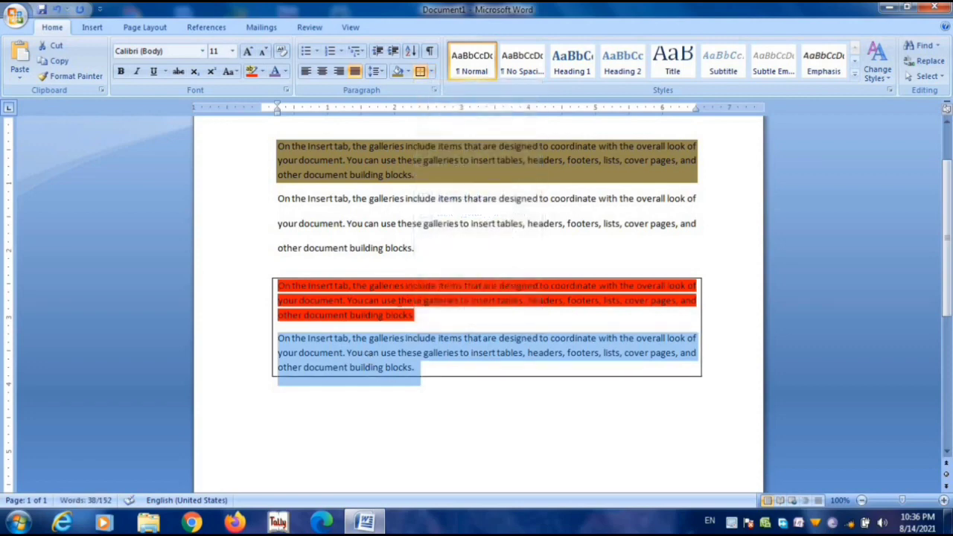
pyautogui.click(472, 227)
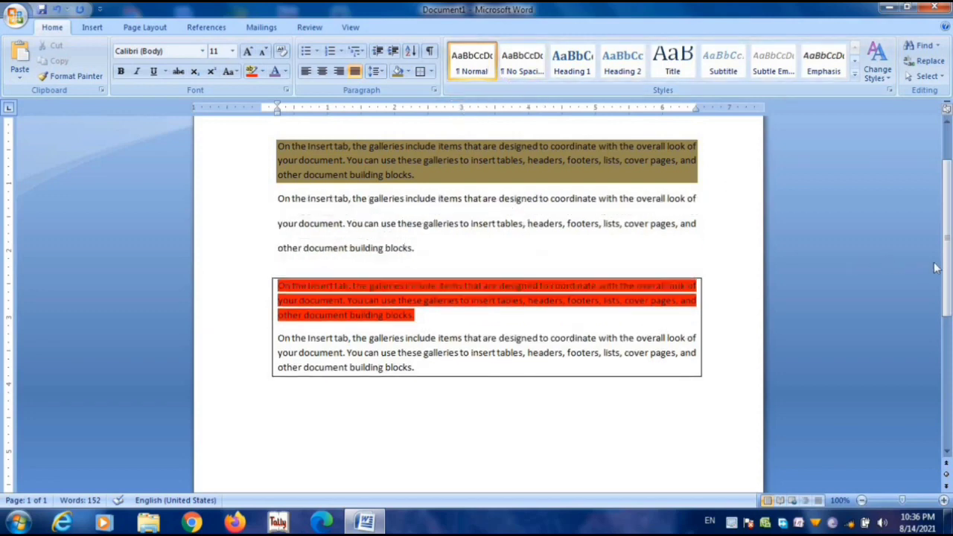
# Apply the Heading 2 style to the second paragraph's text from "On the Insert tab" through "You can".
pyautogui.moveTo(947, 264); pyautogui.dragTo(947, 212)
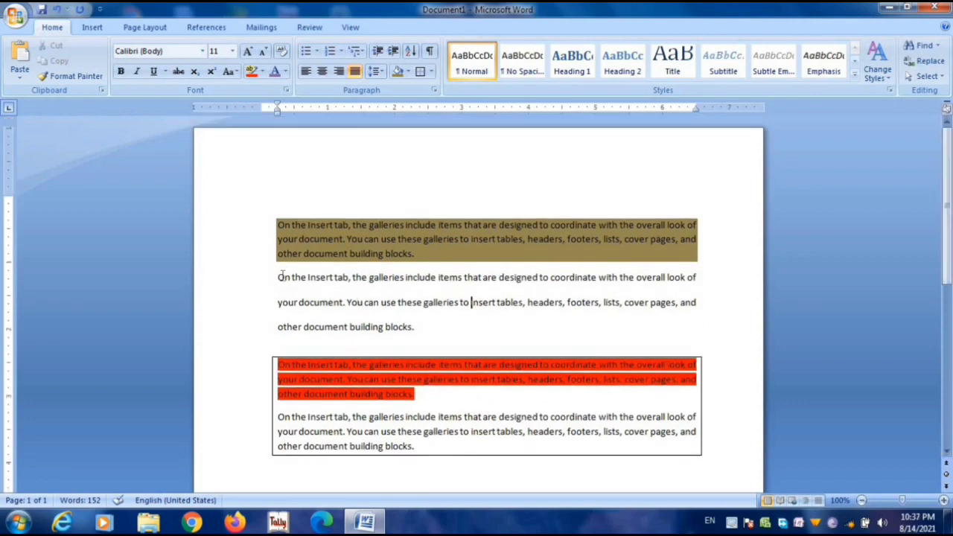
pyautogui.moveTo(280, 277); pyautogui.dragTo(380, 306)
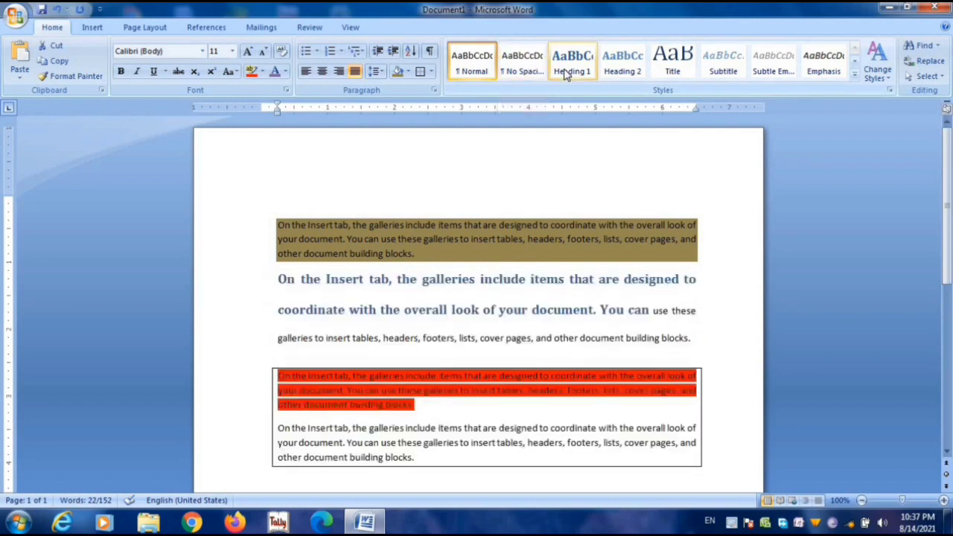
pyautogui.click(607, 71)
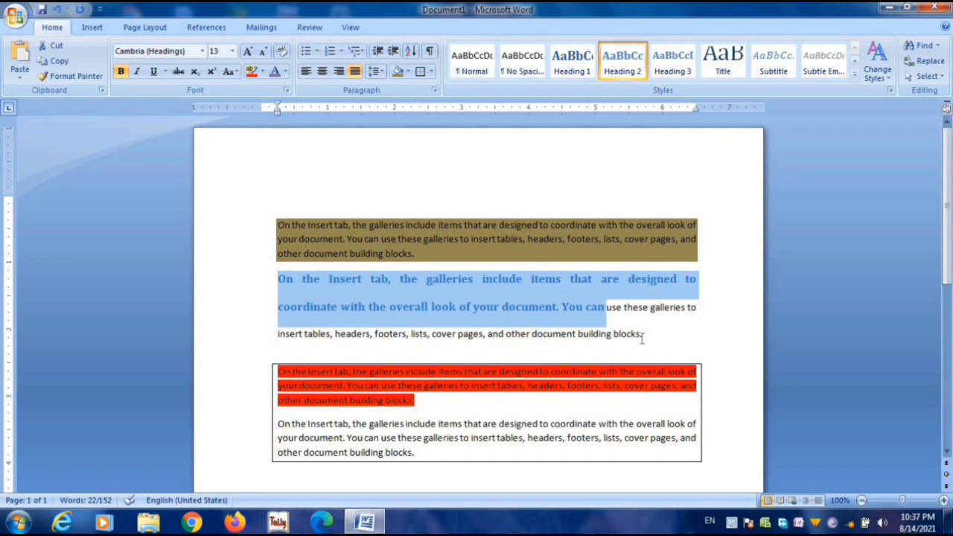
# Apply the Subtitle style to the second paragraph's closing text, starting at "insert tables, headers".
pyautogui.moveTo(642, 337); pyautogui.dragTo(282, 347)
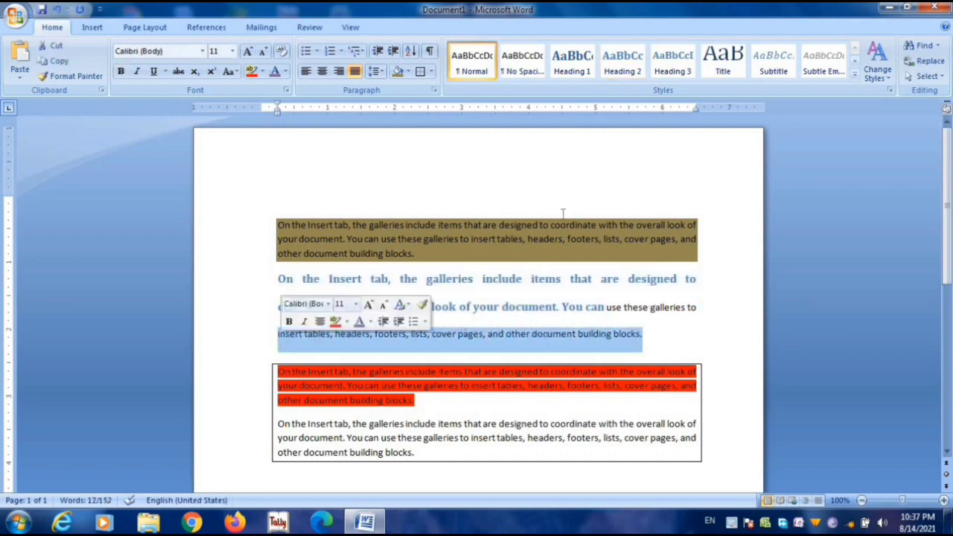
pyautogui.click(784, 59)
pyautogui.click(611, 335)
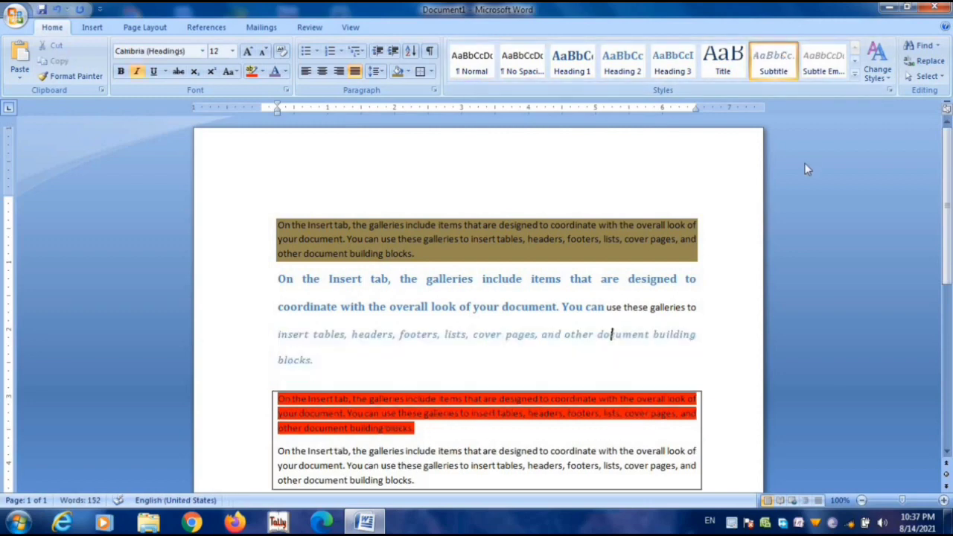
pyautogui.click(881, 69)
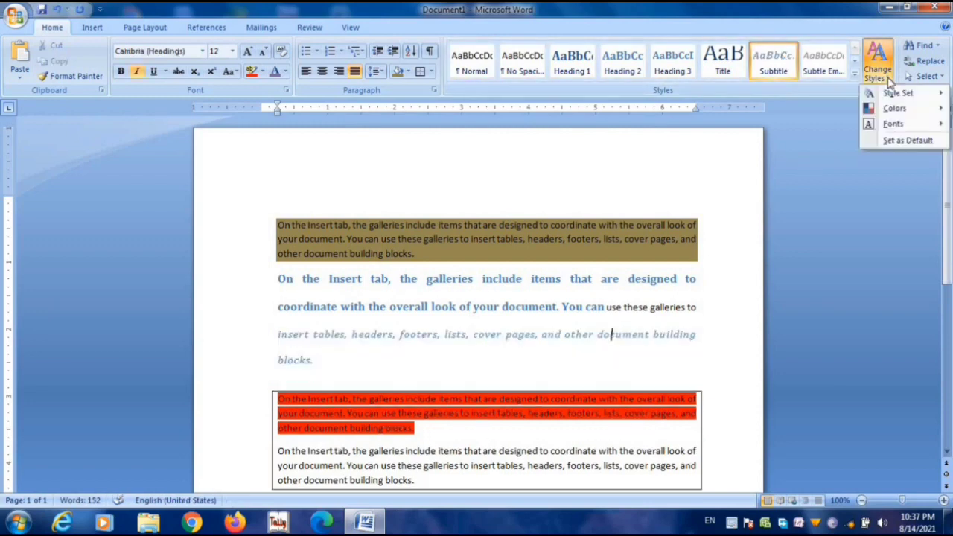
pyautogui.moveTo(886, 108)
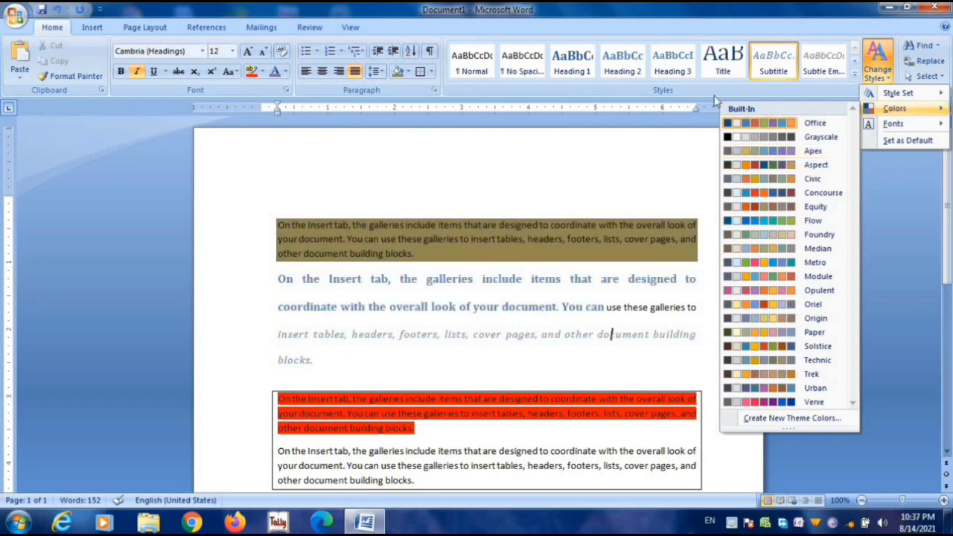
pyautogui.click(688, 86)
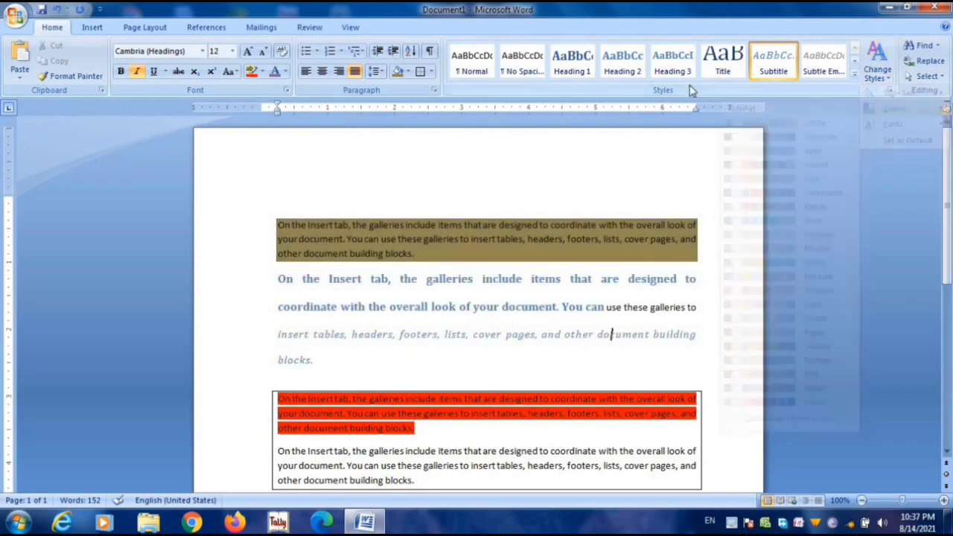
pyautogui.click(938, 47)
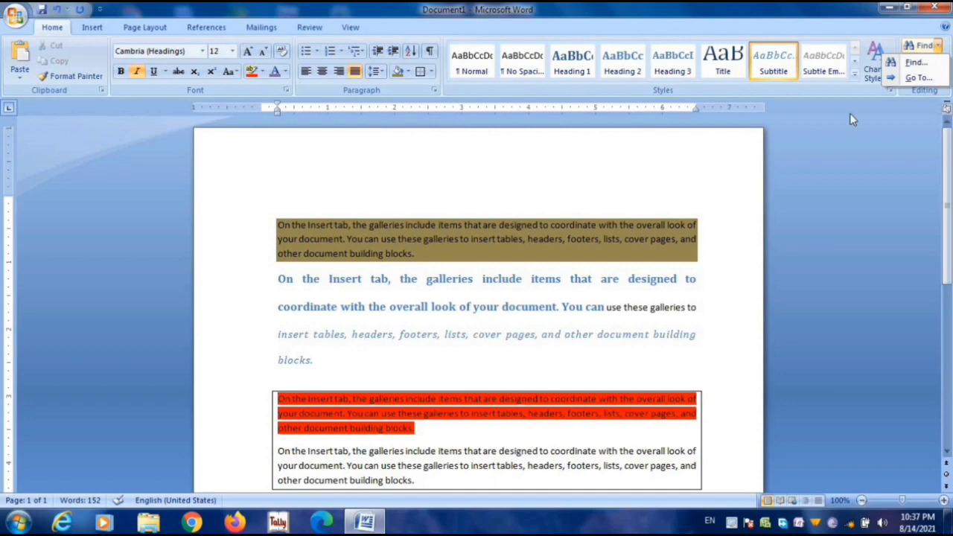
pyautogui.click(922, 65)
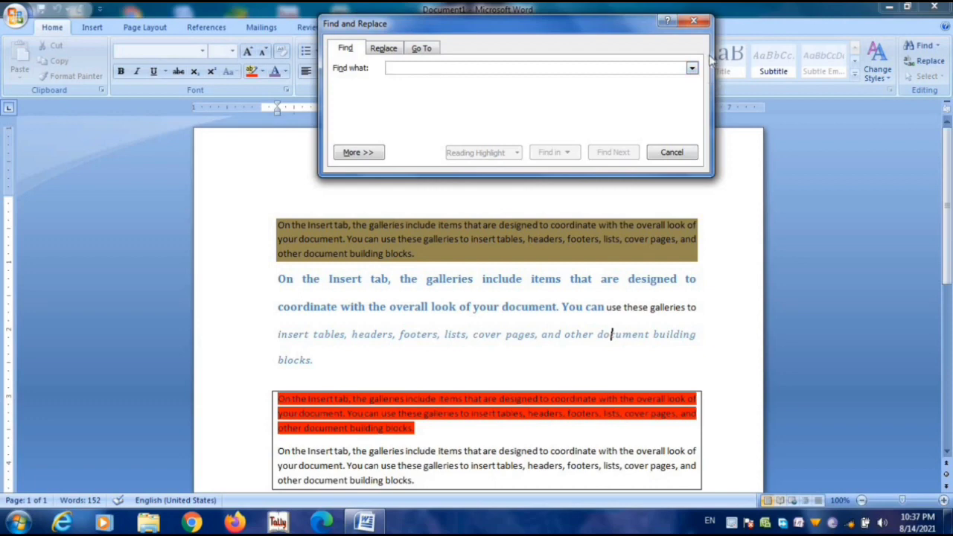
pyautogui.click(694, 20)
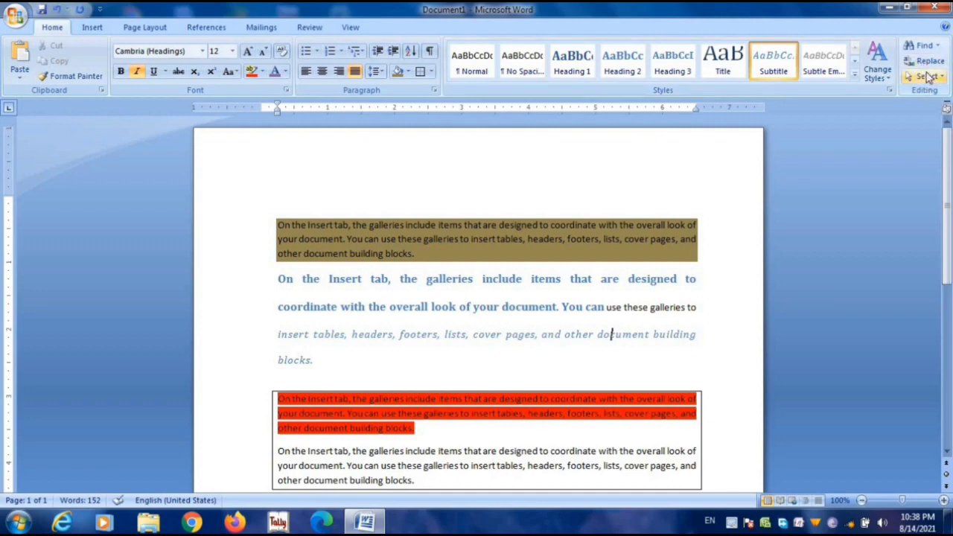
# Search the text for the word "document" and step through three successive occurrences.
pyautogui.click(923, 46)
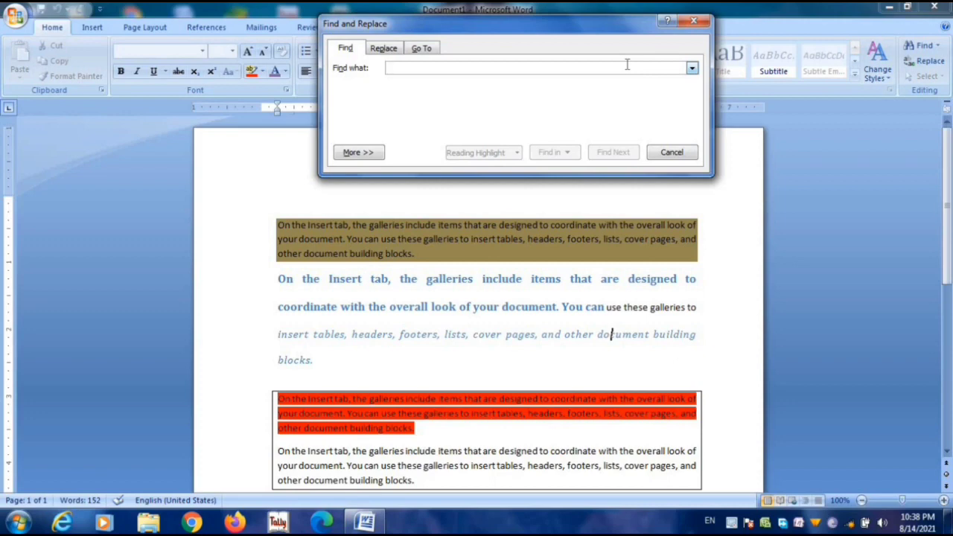
pyautogui.write('document')
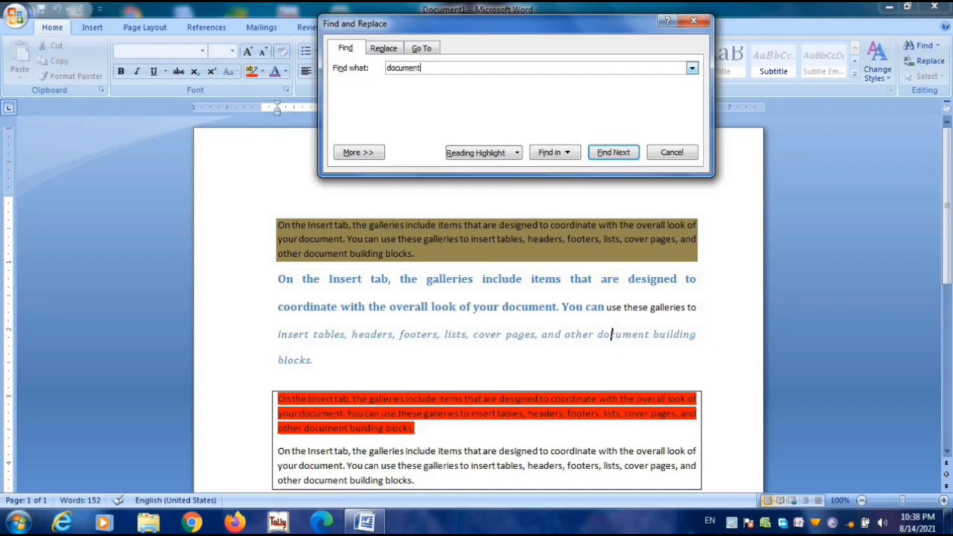
pyautogui.click(614, 153)
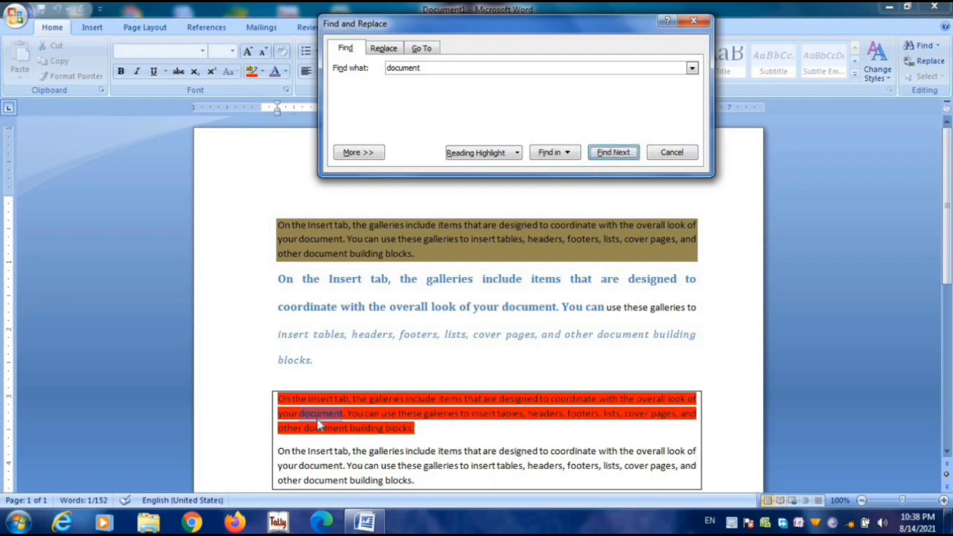
pyautogui.click(613, 153)
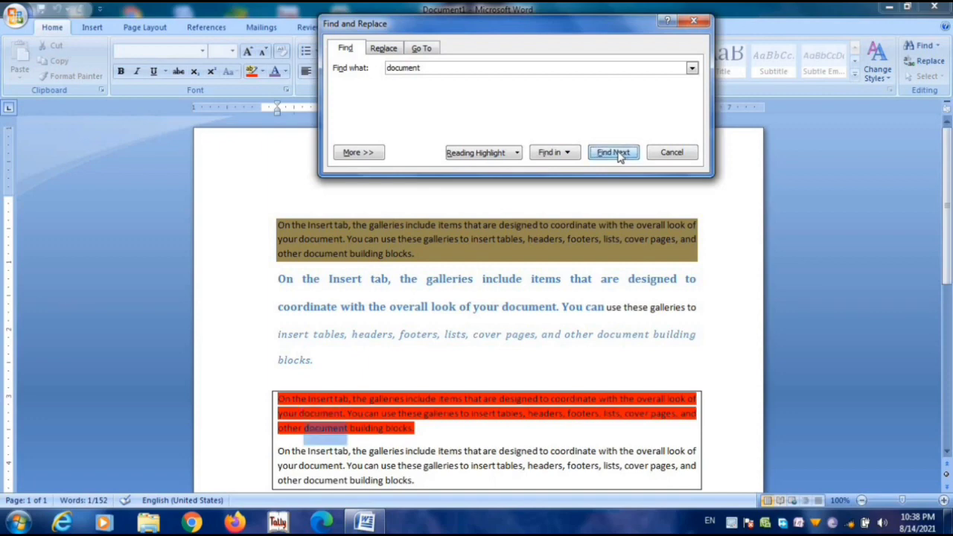
pyautogui.click(613, 153)
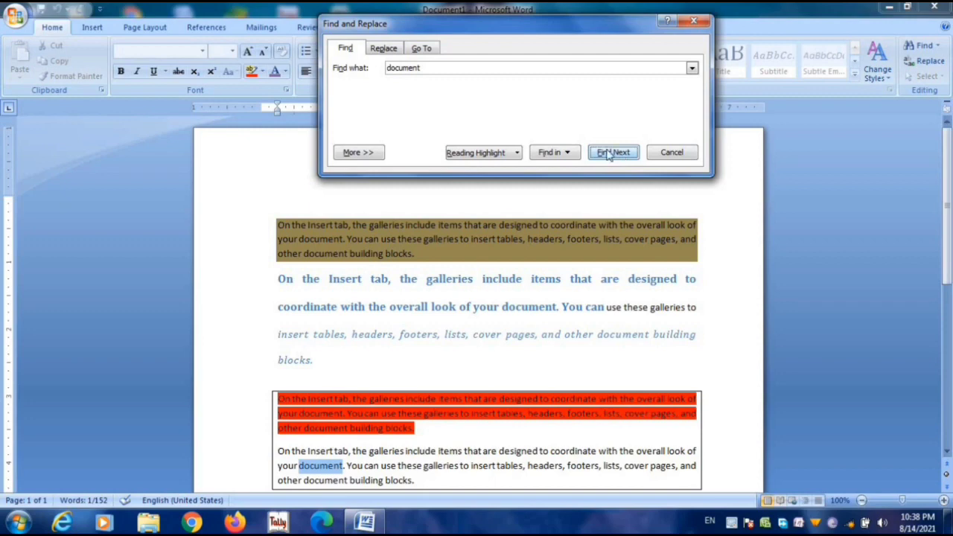
# Set up a replacement of "document" with "resume" and replace the selected occurrence in the fourth paragraph.
pyautogui.click(386, 52)
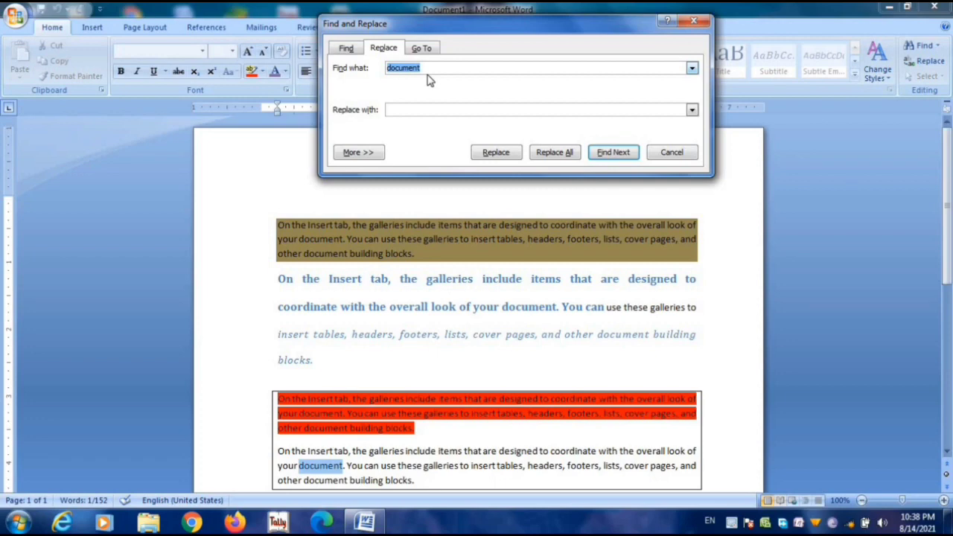
pyautogui.click(407, 109)
pyautogui.write('resume')
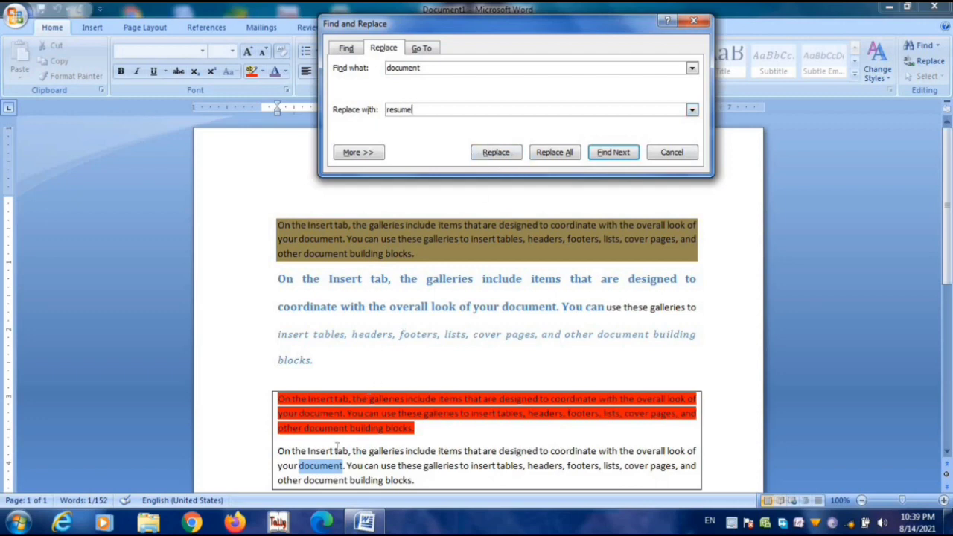
pyautogui.click(498, 155)
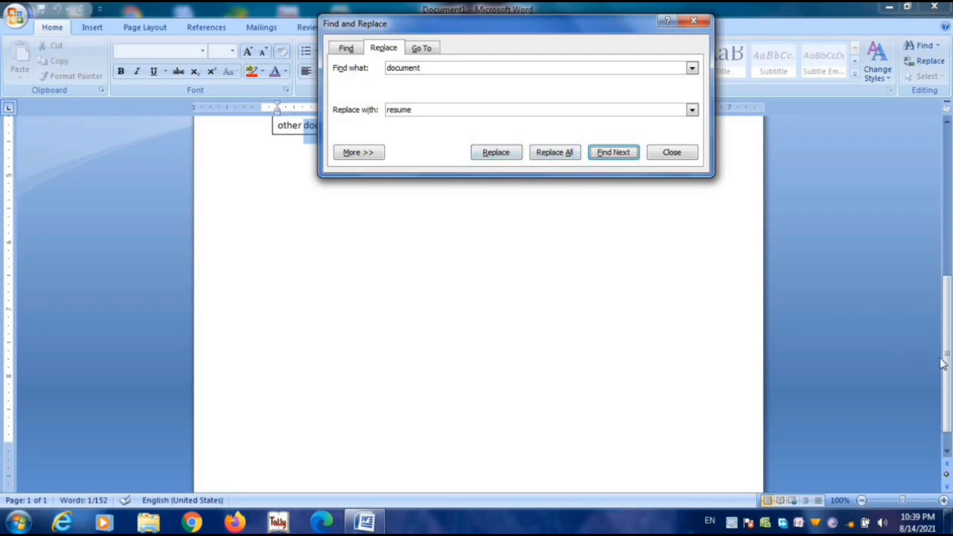
pyautogui.moveTo(948, 365); pyautogui.dragTo(944, 204)
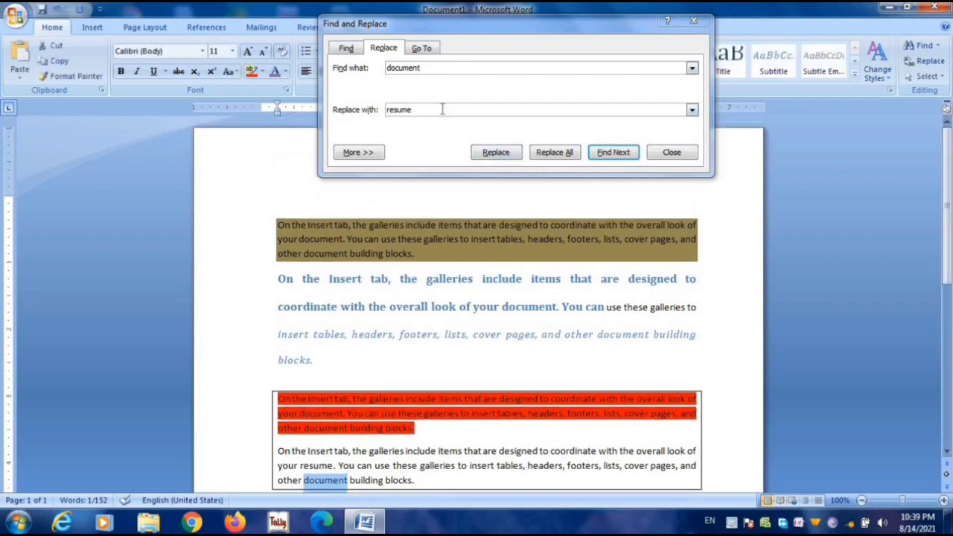
# Replace the next three occurrences of "document" with "resume" one at a time, and all remaining ones at once.
pyautogui.click(488, 155)
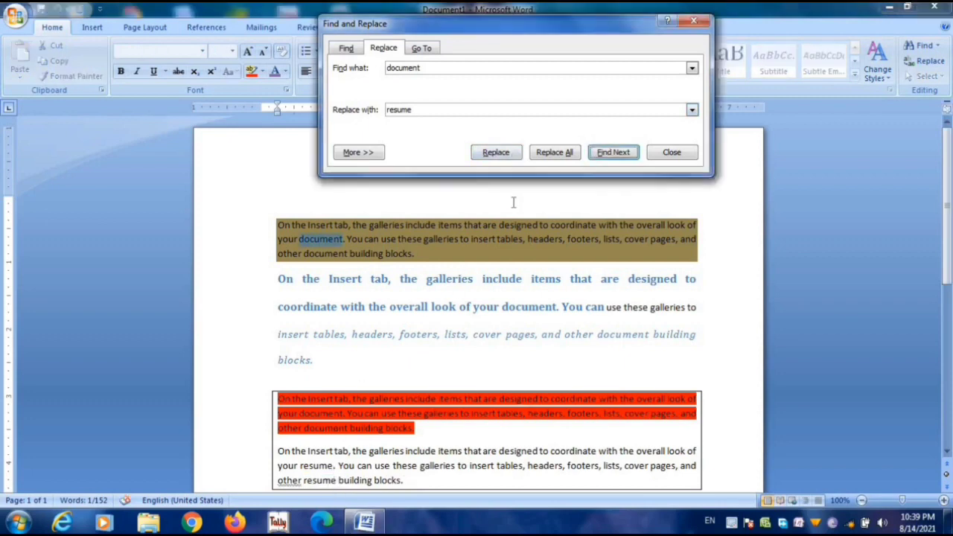
pyautogui.click(496, 153)
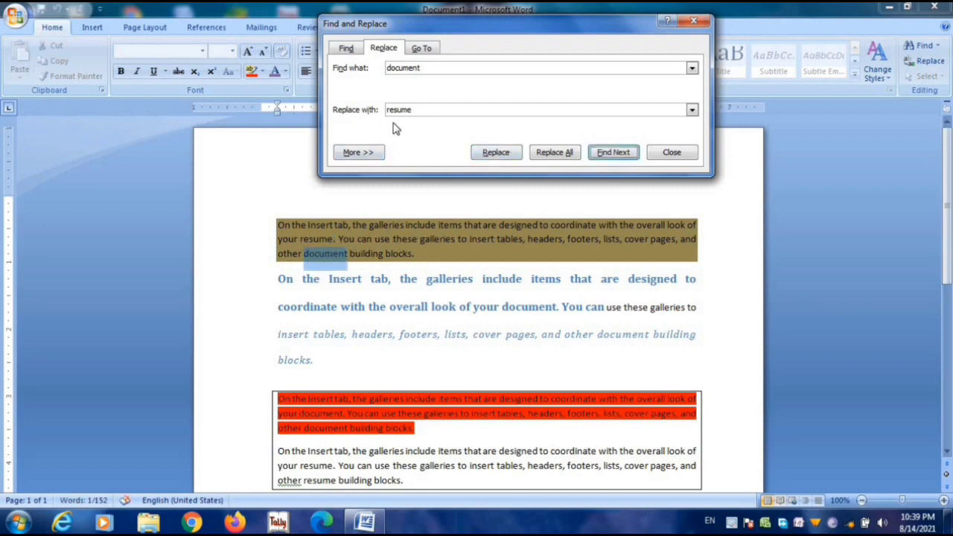
pyautogui.click(483, 154)
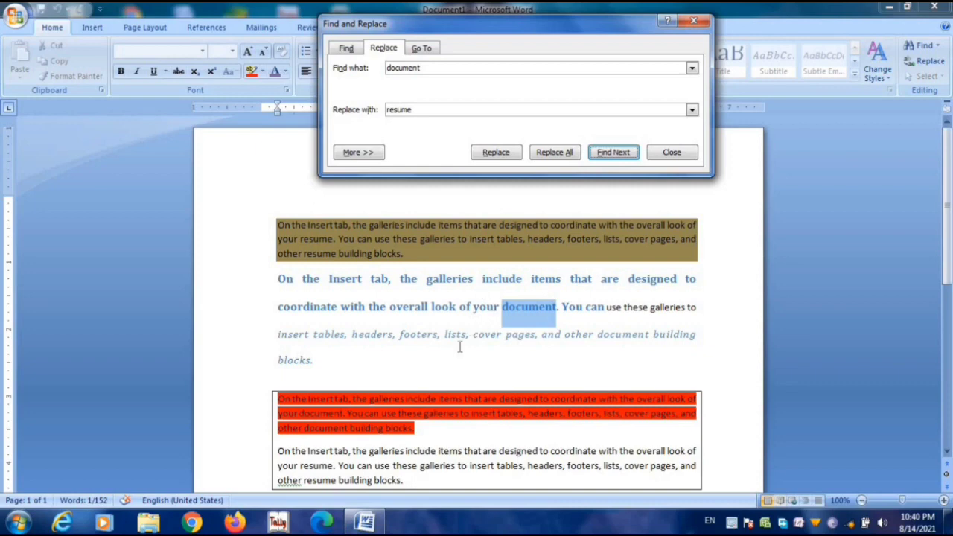
pyautogui.click(559, 157)
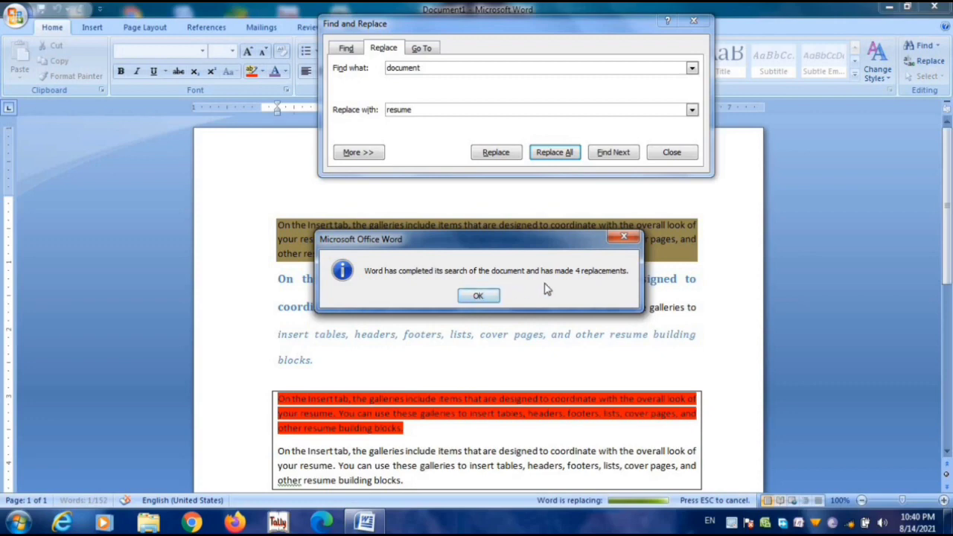
pyautogui.click(476, 296)
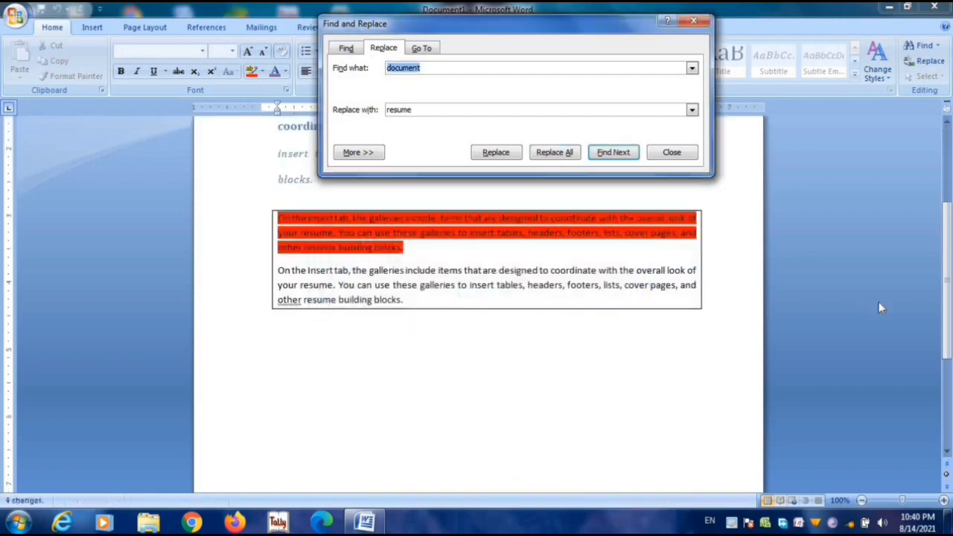
# Review the replaced words in the text, check the Go To options for pages, and close Find and Replace.
pyautogui.moveTo(944, 312); pyautogui.dragTo(944, 217)
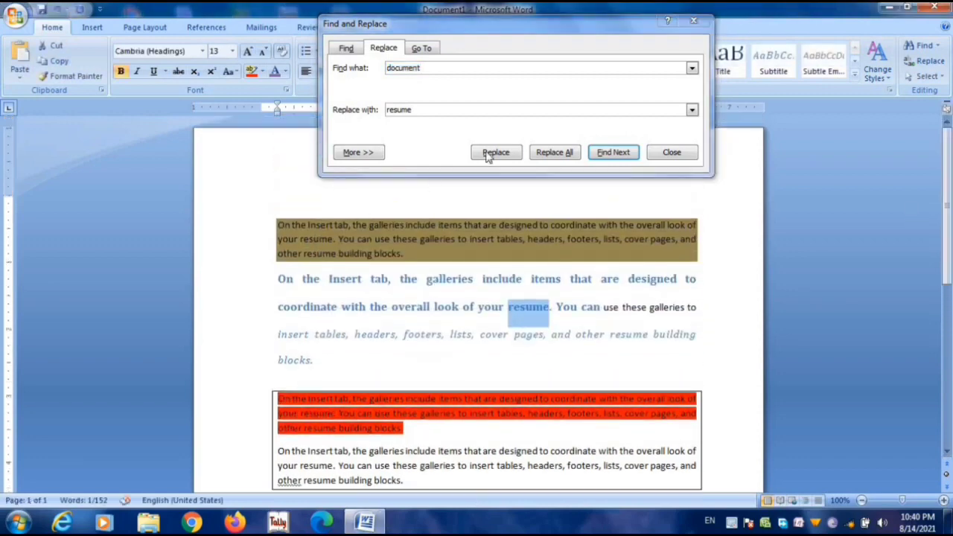
pyautogui.click(423, 48)
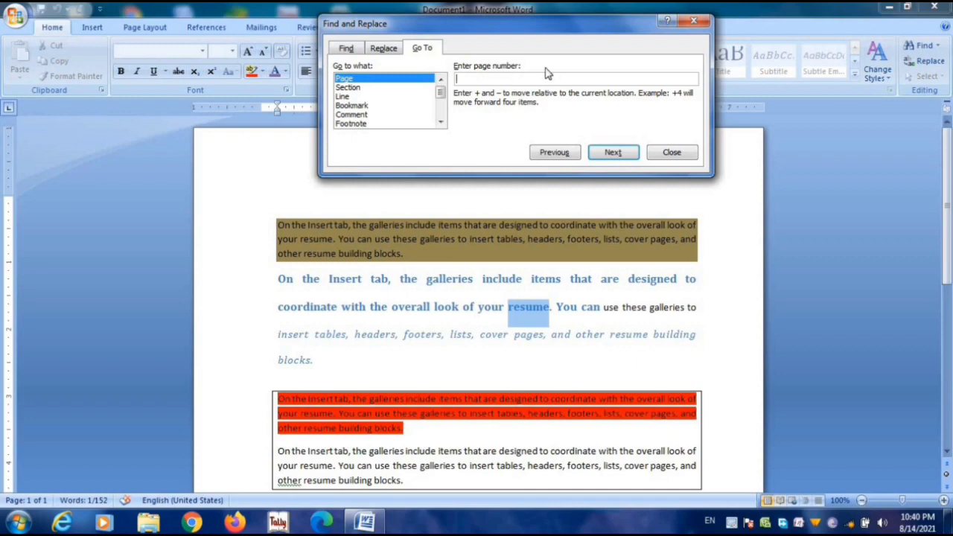
pyautogui.click(694, 23)
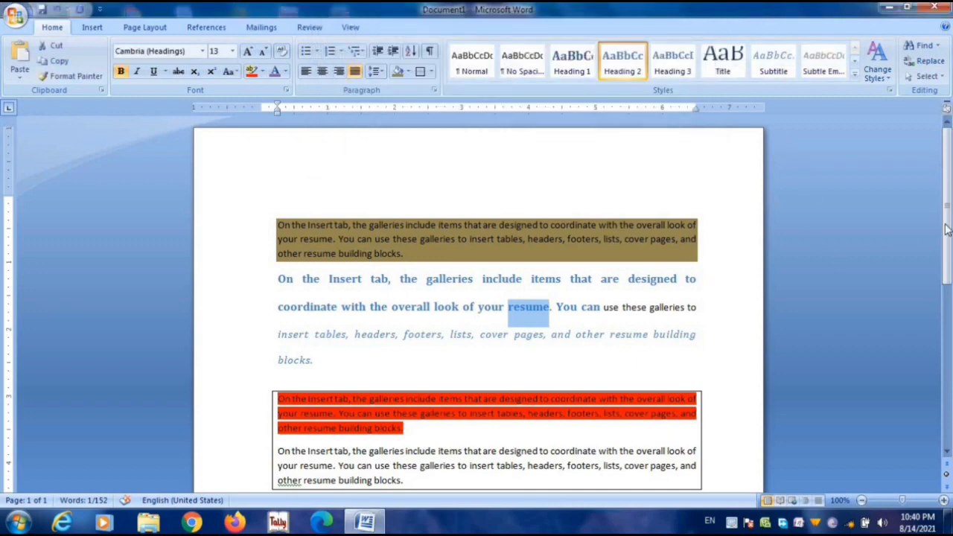
pyautogui.scroll(-2, 950, 258)
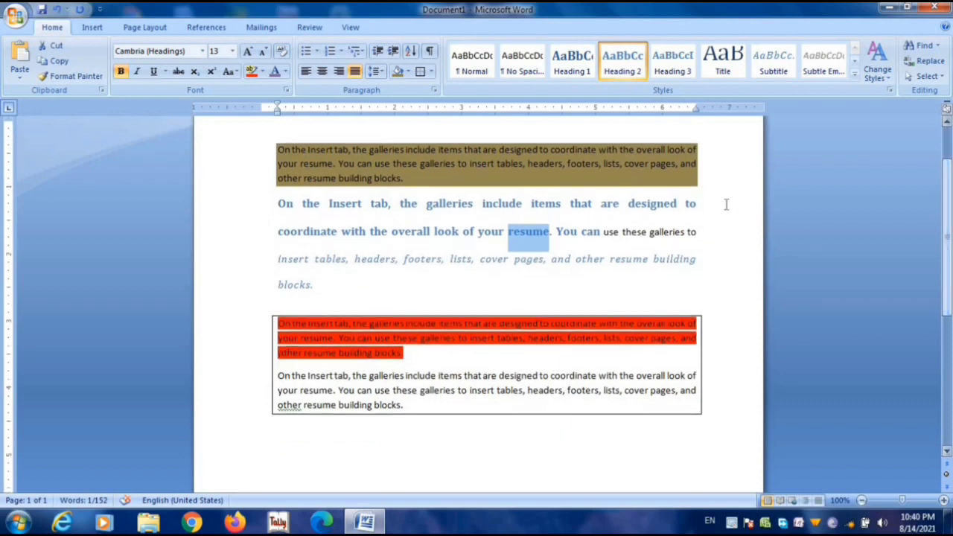
# Examine the commands for inserting objects and the available options for creating a table.
pyautogui.click(94, 28)
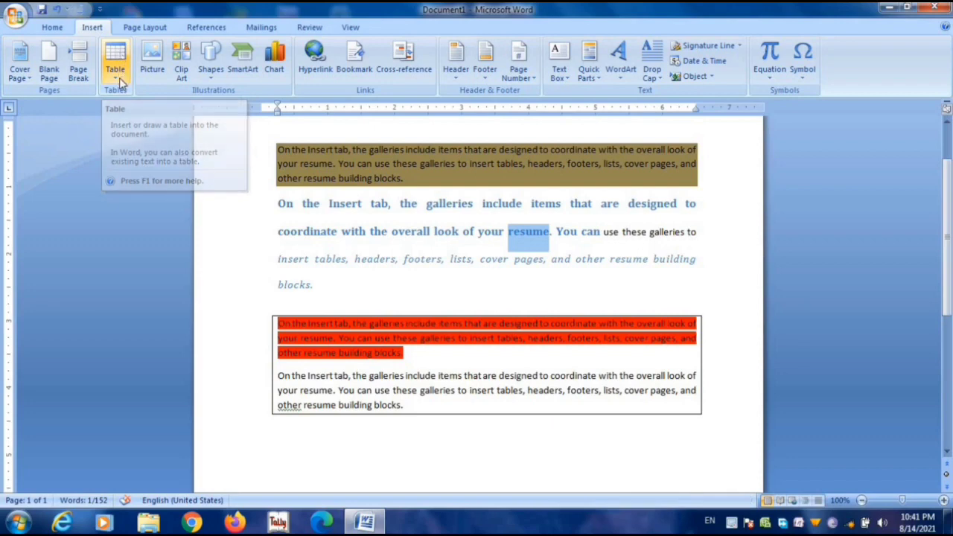
pyautogui.click(120, 82)
pyautogui.click(78, 156)
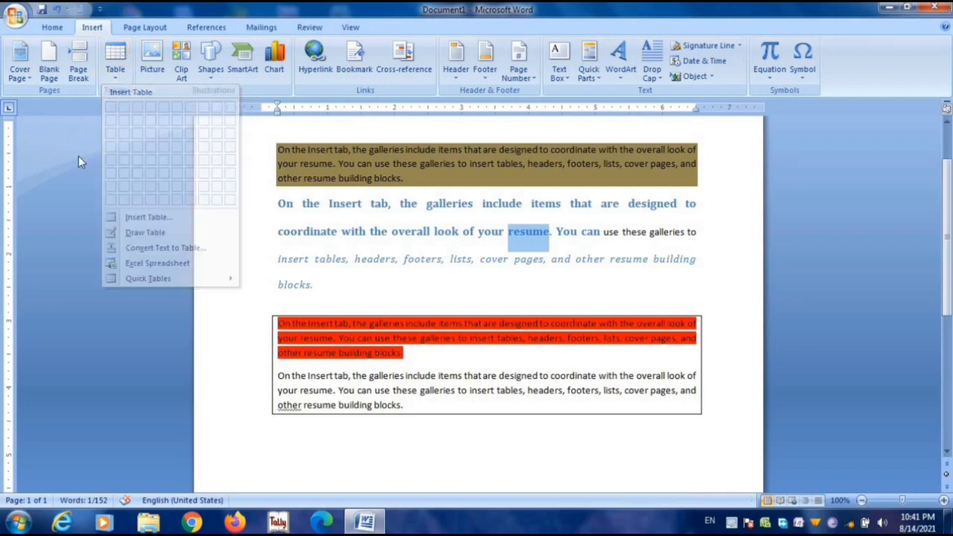